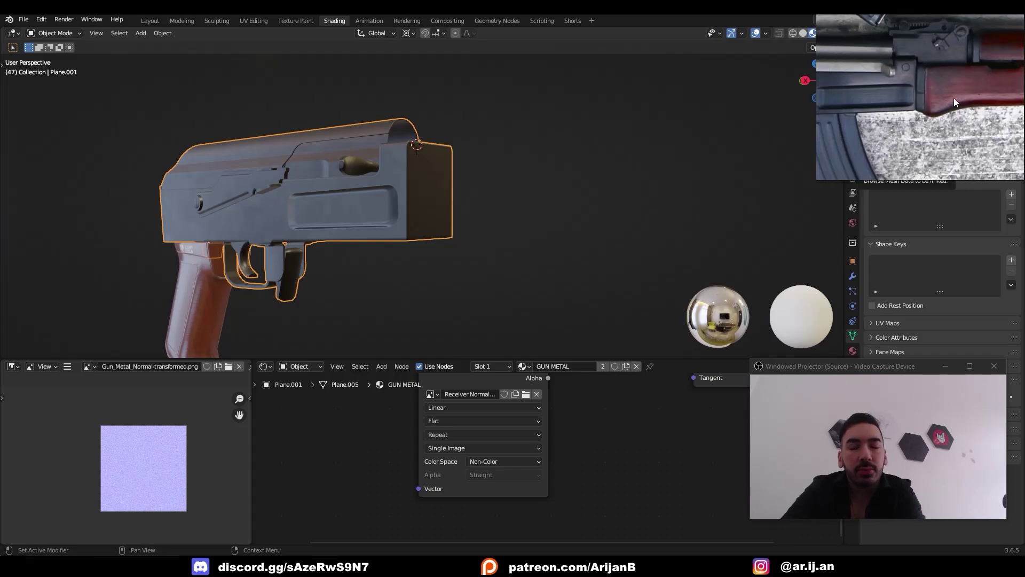
Step: Duplicate the receiver's front end face in place and separate the copy into its own object
{"action": "middle_click_drag", "start_coordinate": [507, 208], "coordinate": [462, 213]}
{"action": "scroll", "coordinate": [462, 213], "scroll_direction": "up", "scroll_amount": 3}
{"action": "key", "text": "Tab"}
{"action": "key", "text": "3"}
{"action": "left_click", "coordinate": [424, 245]}
{"action": "middle_click_drag", "start_coordinate": [423, 246], "coordinate": [451, 229]}
{"action": "key", "text": "g"}
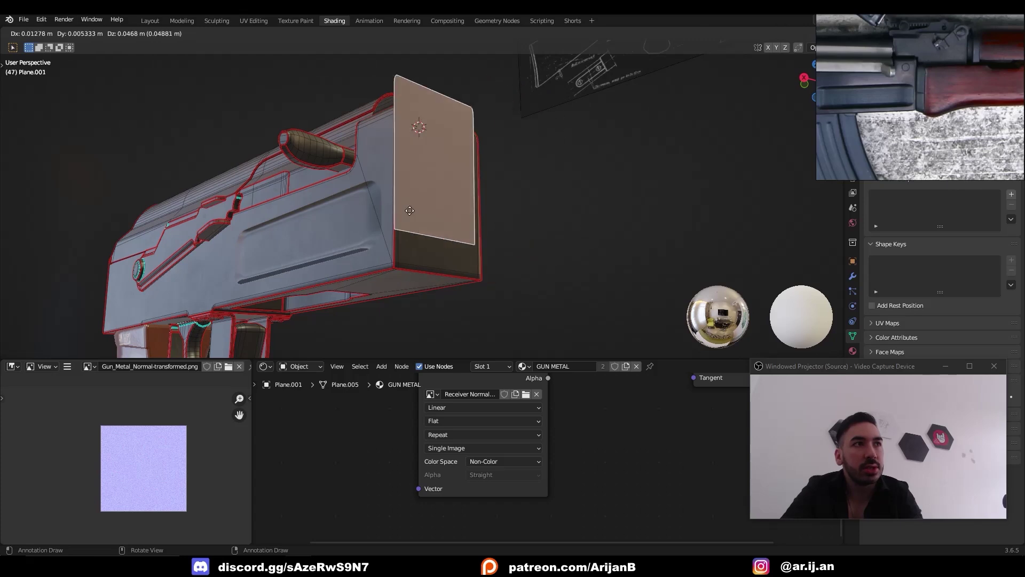
{"action": "right_click", "coordinate": [464, 211]}
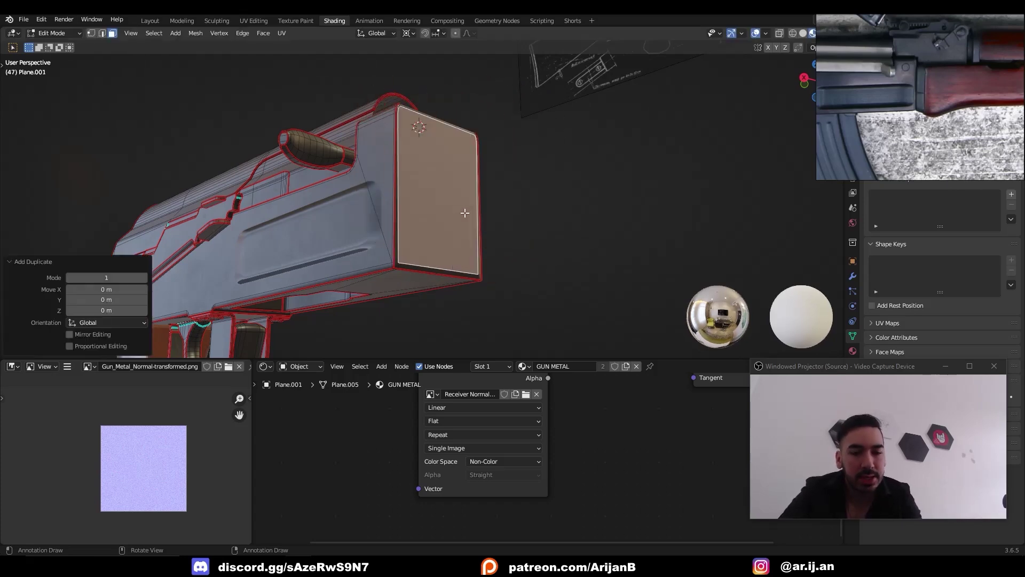
{"action": "middle_click_drag", "start_coordinate": [464, 212], "coordinate": [485, 211]}
{"action": "key", "text": "p"}
{"action": "left_click", "coordinate": [463, 209]}
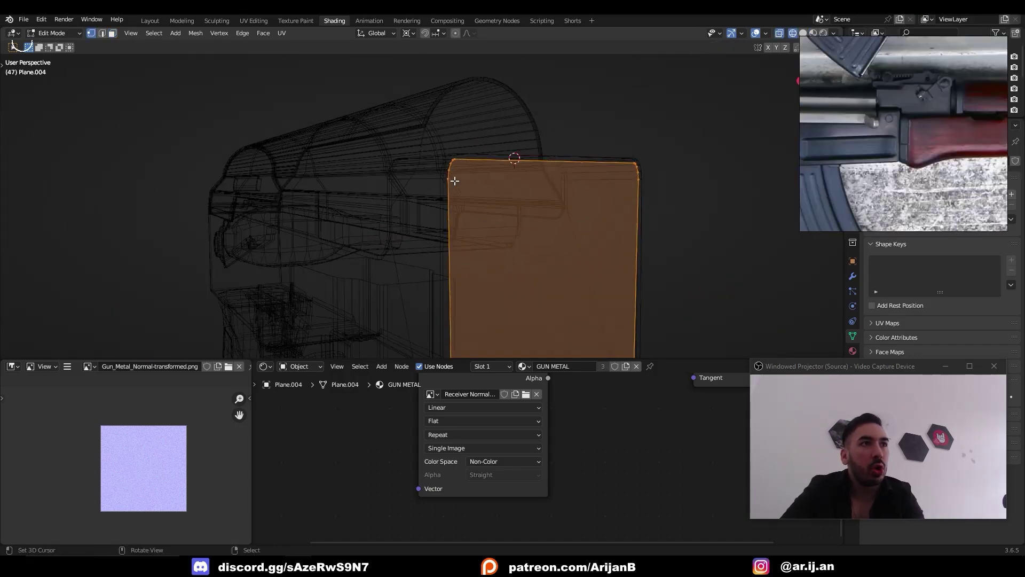
Step: Connect the vertices just below the plate's two rounded upper corners and delete the strip above the new edge
{"action": "right_click", "coordinate": [452, 183]}
{"action": "right_click", "coordinate": [454, 158]}
{"action": "key", "text": "a"}
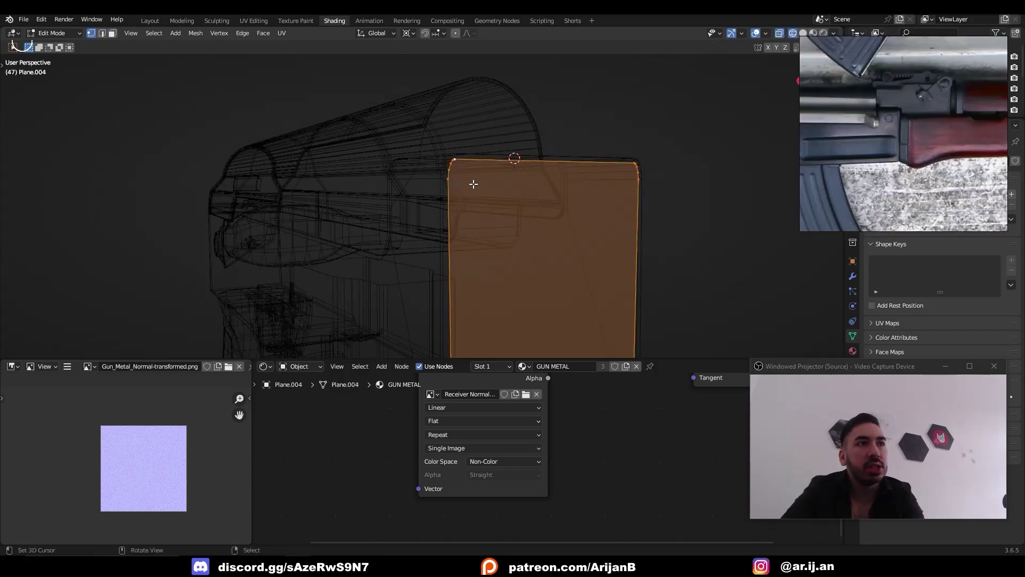
{"action": "left_click", "coordinate": [451, 179]}
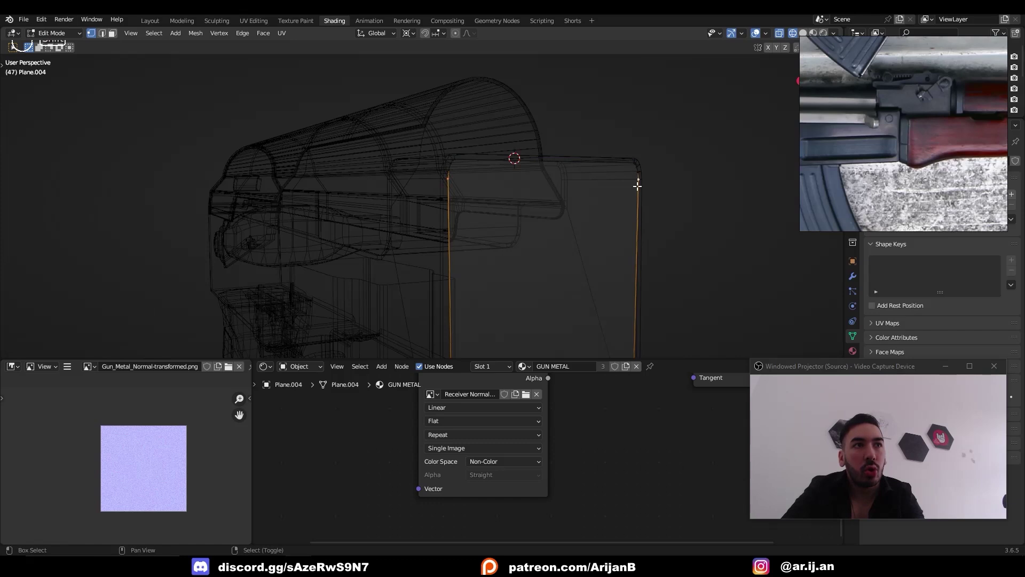
{"action": "key", "text": "3"}
{"action": "right_click", "coordinate": [625, 171]}
{"action": "key", "text": "x"}
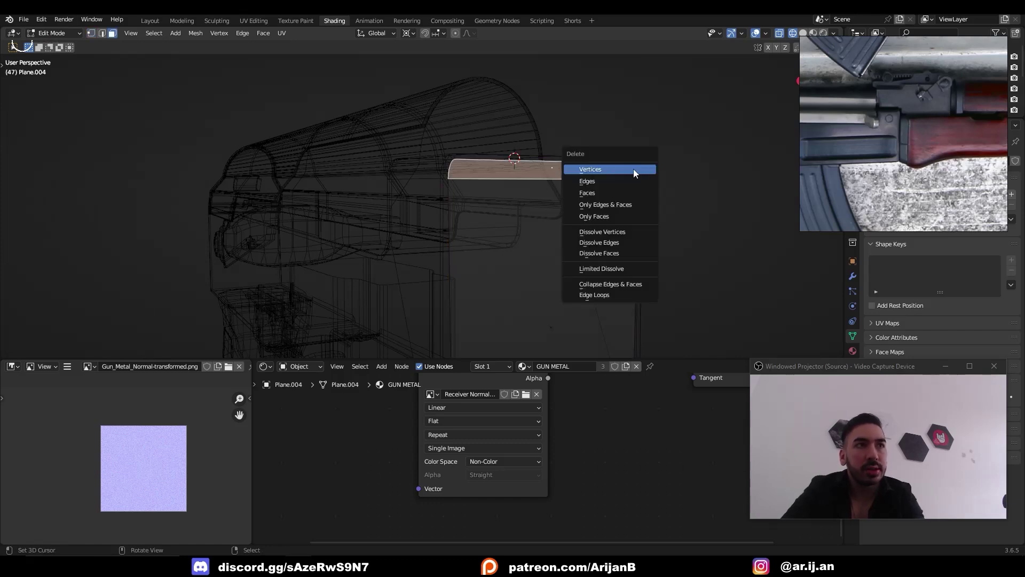
{"action": "left_click", "coordinate": [619, 196]}
Step: Scale the separated plate along X by about 1.06 to widen it toward the receiver's sides
{"action": "scroll", "coordinate": [570, 250], "scroll_direction": "down", "scroll_amount": 2}
{"action": "right_click", "coordinate": [520, 278]}
{"action": "middle_click_drag", "start_coordinate": [519, 279], "coordinate": [519, 247], "text": "shift"}
{"action": "key", "text": "s"}
{"action": "key", "text": "x"}
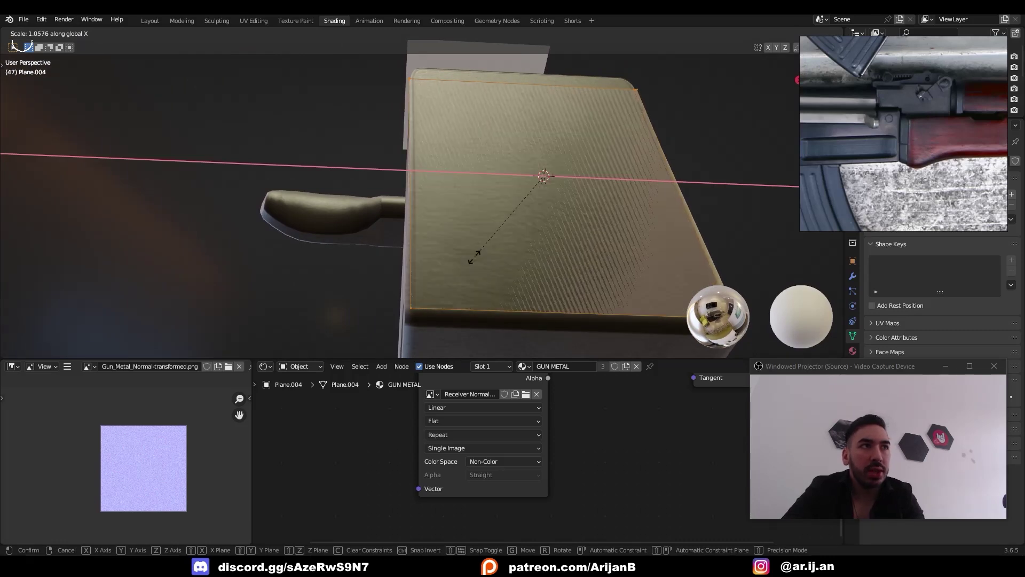
{"action": "left_click", "coordinate": [474, 256]}
Step: Widen the plate's lower edge along X and move it down along Z toward the receiver's underside
{"action": "key", "text": "2"}
{"action": "right_click", "coordinate": [488, 314]}
{"action": "key", "text": "s"}
{"action": "key", "text": "x"}
{"action": "left_click", "coordinate": [481, 303]}
{"action": "middle_click_drag", "start_coordinate": [425, 283], "coordinate": [462, 205]}
{"action": "key", "text": "g"}
{"action": "key", "text": "z"}
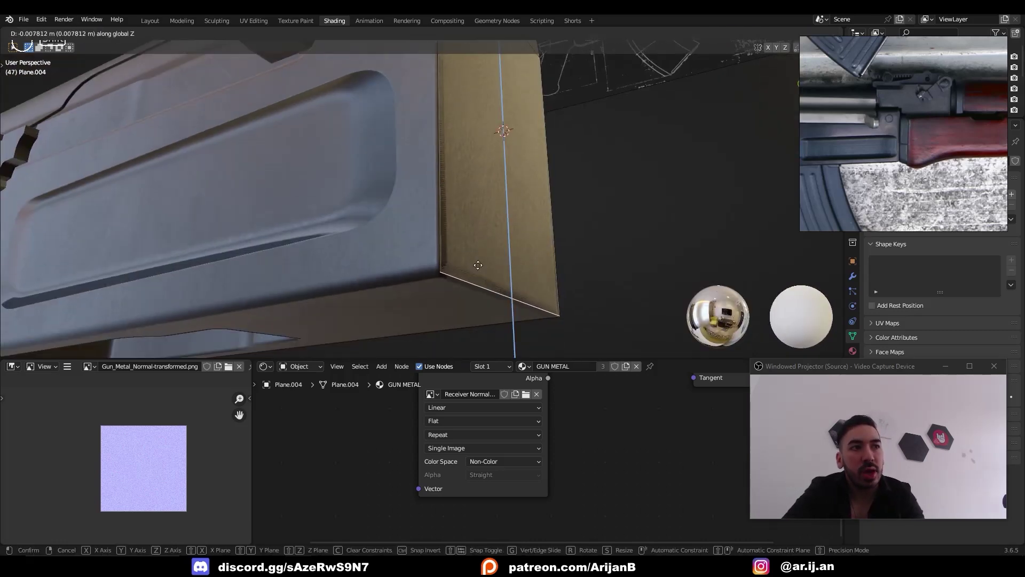
{"action": "left_click", "coordinate": [476, 252]}
Step: Lower the plate's upper edge about 0.0268 m along Z onto the blueprint line in the right view
{"action": "key", "text": "shift+z"}
{"action": "key", "text": "KP_3"}
{"action": "key", "text": "g"}
{"action": "key", "text": "z"}
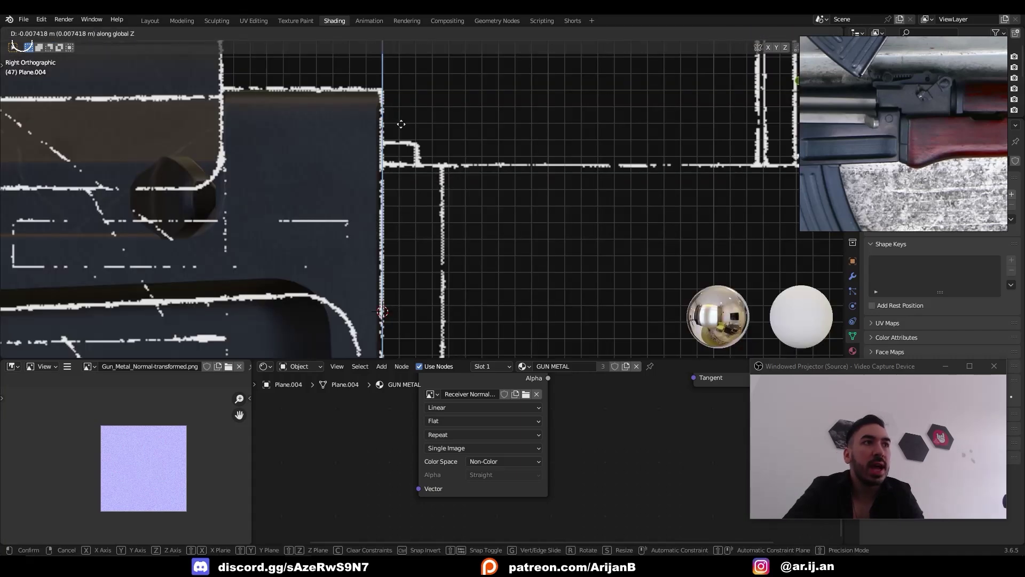
{"action": "left_click", "coordinate": [418, 154]}
Step: Extrude the plate forward about 0.0357 m to the blueprint's next vertical line
{"action": "scroll", "coordinate": [388, 167], "scroll_direction": "down", "scroll_amount": 2}
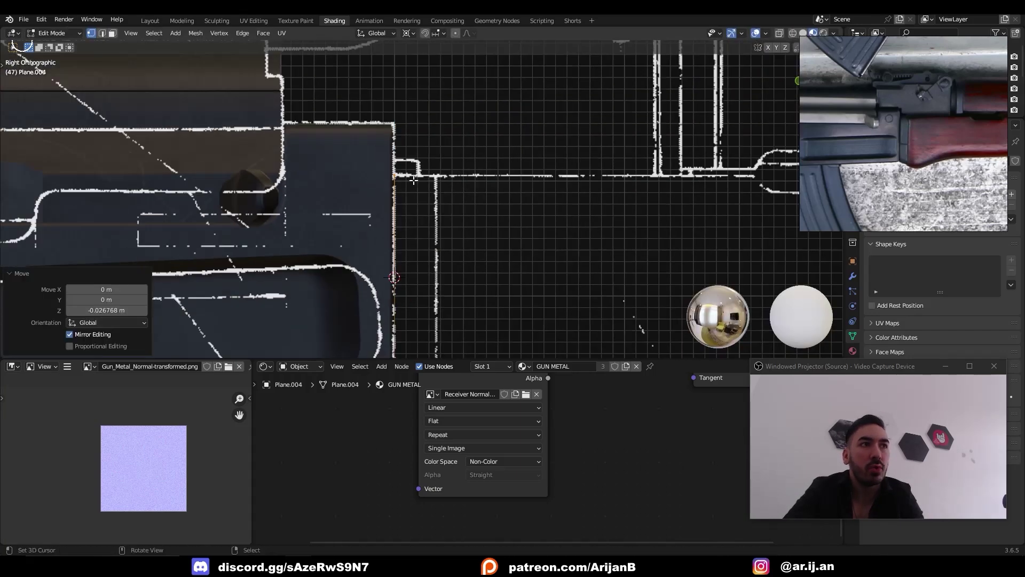
{"action": "scroll", "coordinate": [410, 180], "scroll_direction": "down", "scroll_amount": 5}
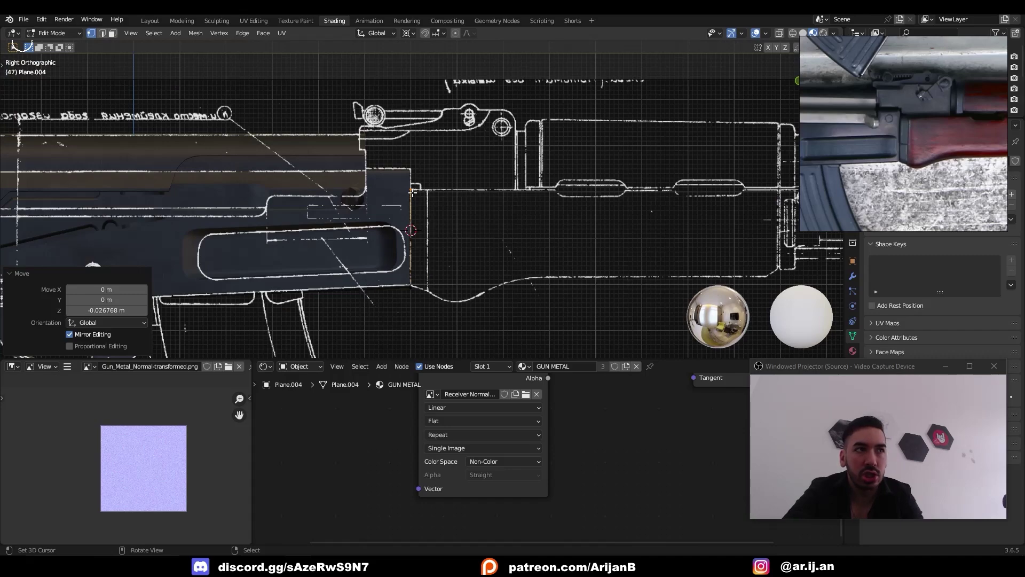
{"action": "scroll", "coordinate": [412, 192], "scroll_direction": "up", "scroll_amount": 3}
{"action": "key", "text": "alt+z"}
{"action": "key", "text": "e"}
{"action": "left_click", "coordinate": [411, 208]}
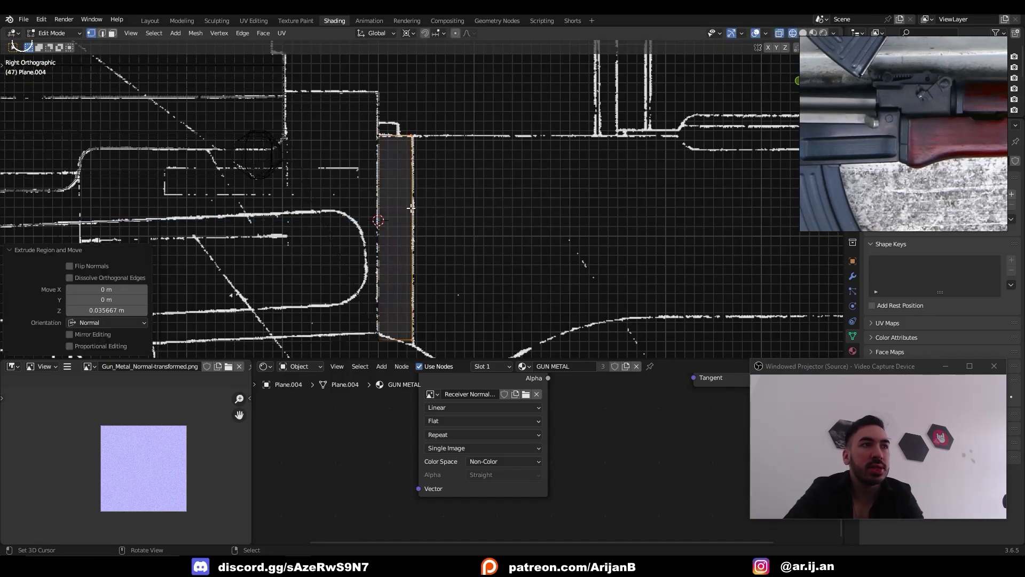
Step: Lower the block's front lower edge about 0.012 m along Z onto the blueprint's sloping outline
{"action": "middle_click_drag", "start_coordinate": [404, 326], "coordinate": [378, 217], "text": "shift"}
{"action": "scroll", "coordinate": [378, 217], "scroll_direction": "up", "scroll_amount": 3}
{"action": "left_click_drag", "start_coordinate": [377, 217], "coordinate": [422, 265]}
{"action": "key", "text": "g"}
{"action": "key", "text": "z"}
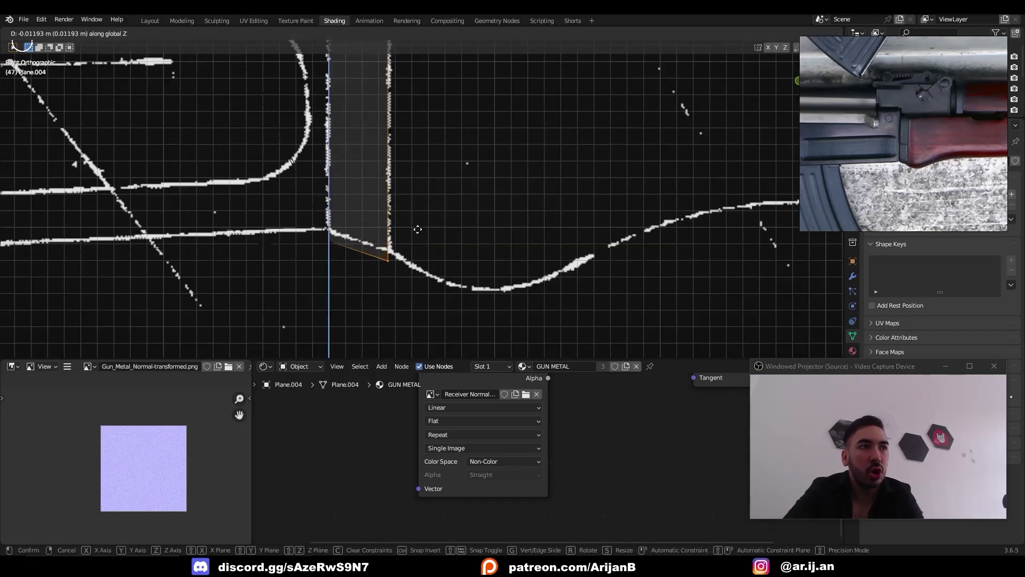
{"action": "left_click", "coordinate": [417, 229]}
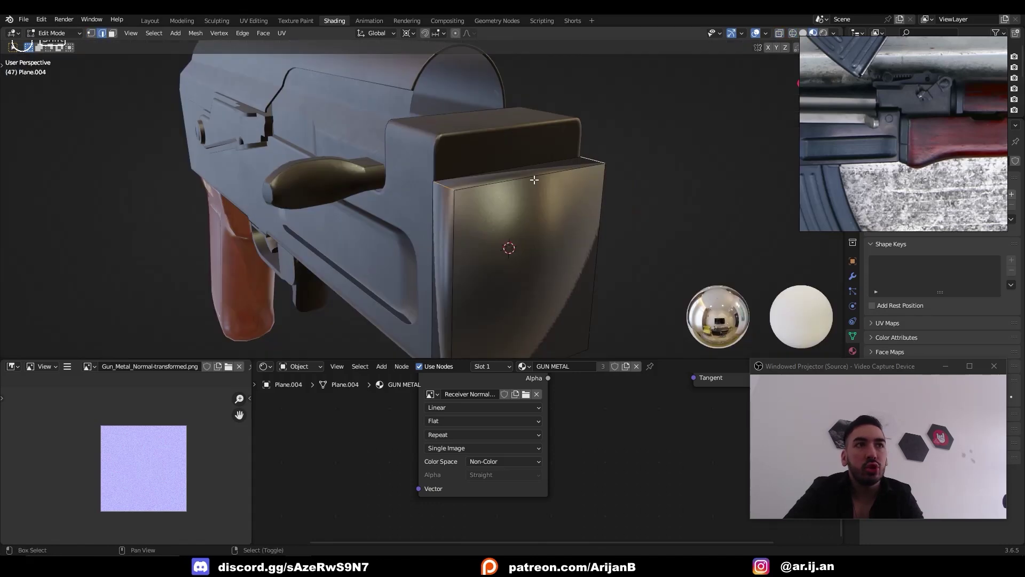
Step: Bevel the block's lengthwise corner edges to round them
{"action": "middle_click_drag", "start_coordinate": [534, 180], "coordinate": [516, 164], "text": "shift"}
{"action": "scroll", "coordinate": [467, 186], "scroll_direction": "up", "scroll_amount": 2}
{"action": "middle_click_drag", "start_coordinate": [483, 197], "coordinate": [434, 208]}
{"action": "key", "text": "ctrl+b"}
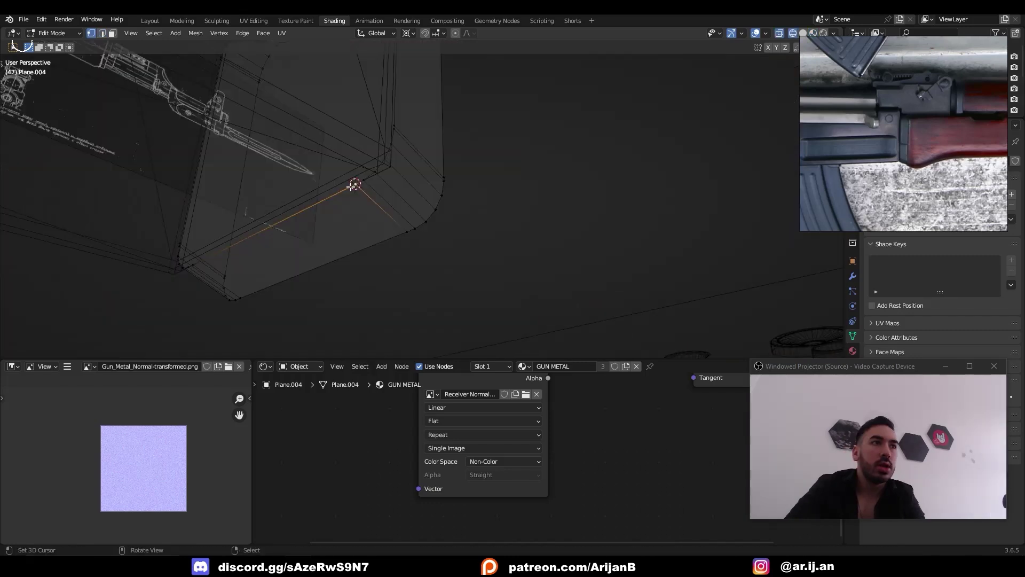
Step: Snap the 3D cursor to the selected lower edge and duplicate the corner vertex beside the bevel in place
{"action": "key", "text": "2"}
{"action": "right_click", "coordinate": [331, 194]}
{"action": "key", "text": "shift+s"}
{"action": "left_click", "coordinate": [349, 305]}
{"action": "middle_click_drag", "start_coordinate": [373, 151], "coordinate": [376, 181]}
{"action": "middle_click_drag", "start_coordinate": [387, 140], "coordinate": [414, 137]}
{"action": "key", "text": "shift+d"}
{"action": "right_click", "coordinate": [479, 241]}
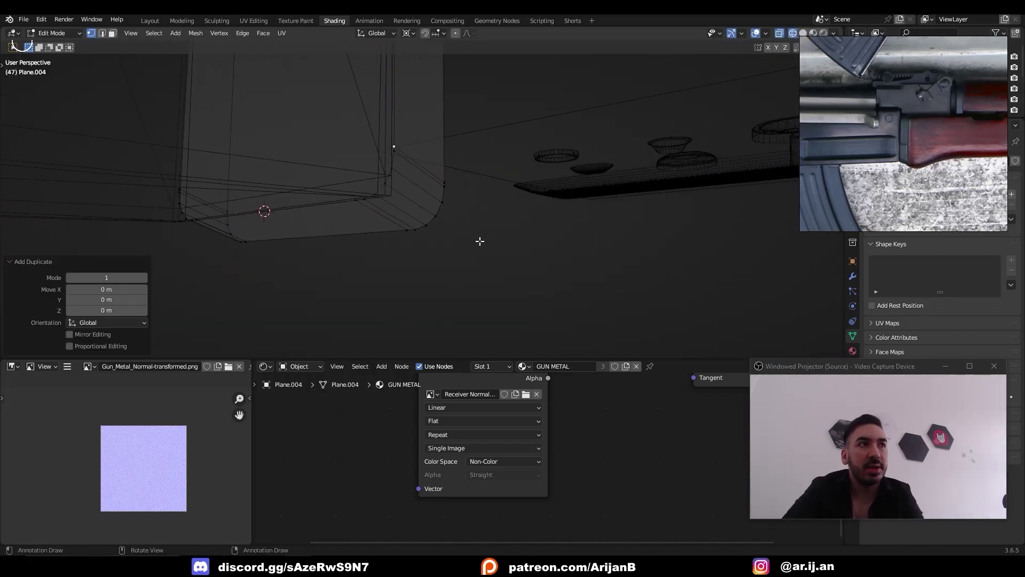
Step: Set the pivot point to the 3D Cursor and scale the duplicated vertex to 0 along Z
{"action": "left_click", "coordinate": [408, 34]}
{"action": "left_click", "coordinate": [436, 57]}
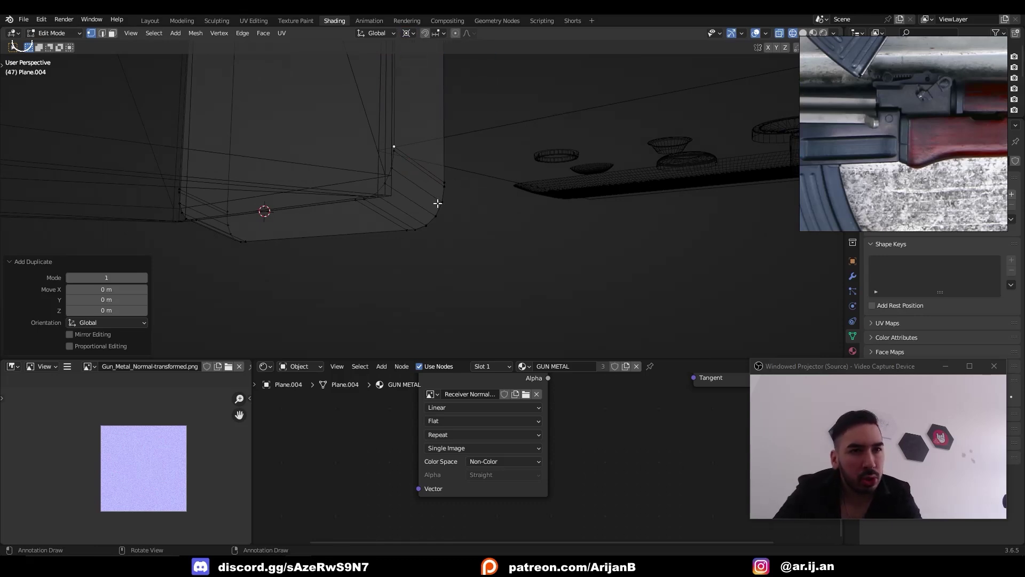
{"action": "key", "text": "s"}
{"action": "key", "text": "z"}
{"action": "key", "text": "0"}
{"action": "key", "text": "Return"}
Step: Cut the block vertically through its centre with the Knife tool, seen from the front
{"action": "middle_click_drag", "start_coordinate": [369, 204], "coordinate": [373, 197]}
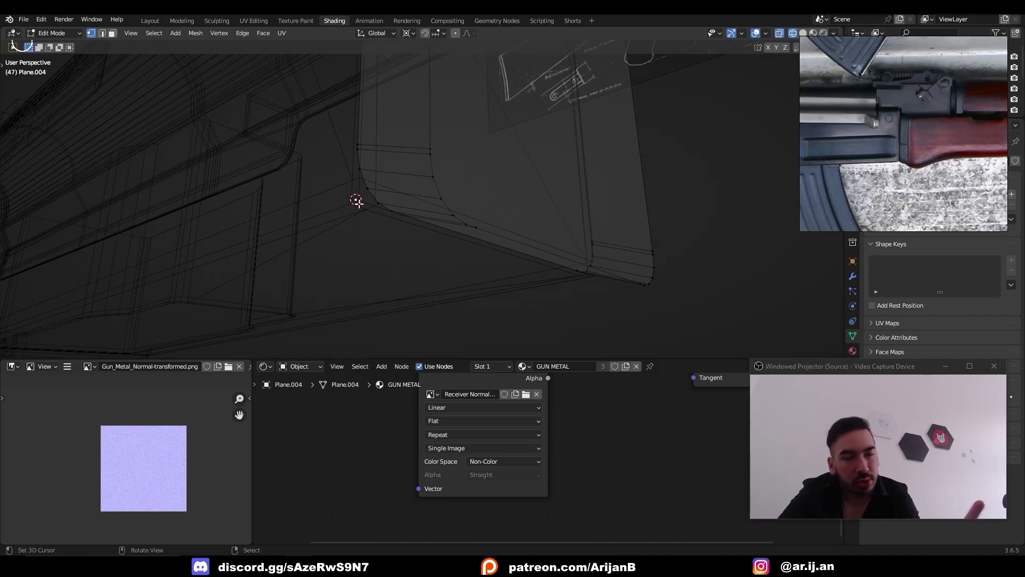
{"action": "right_click", "coordinate": [405, 220], "text": "ctrl"}
{"action": "mouse_move", "coordinate": [368, 187]}
{"action": "middle_mouse_down"}
{"action": "mouse_move", "coordinate": [425, 240]}
{"action": "mouse_move", "coordinate": [361, 206]}
{"action": "mouse_move", "coordinate": [454, 219]}
{"action": "middle_mouse_up"}
{"action": "key", "text": "s"}
{"action": "left_click", "coordinate": [413, 237]}
{"action": "key", "text": "shift+z"}
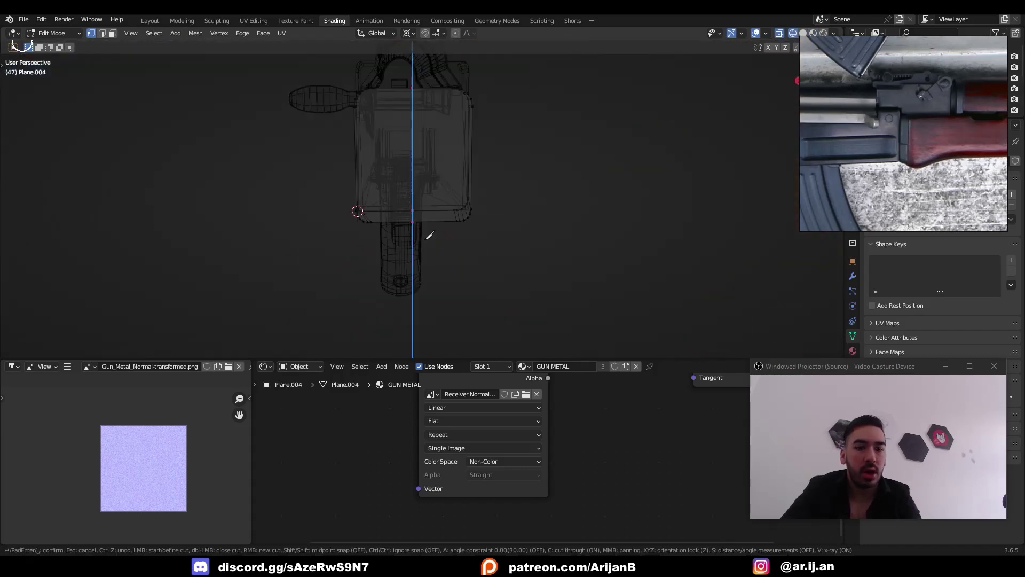
{"action": "key", "text": "Return"}
Step: Delete all vertices of the block on one side of the centre cut
{"action": "key", "text": "a"}
{"action": "key", "text": "a"}
{"action": "key", "text": "b"}
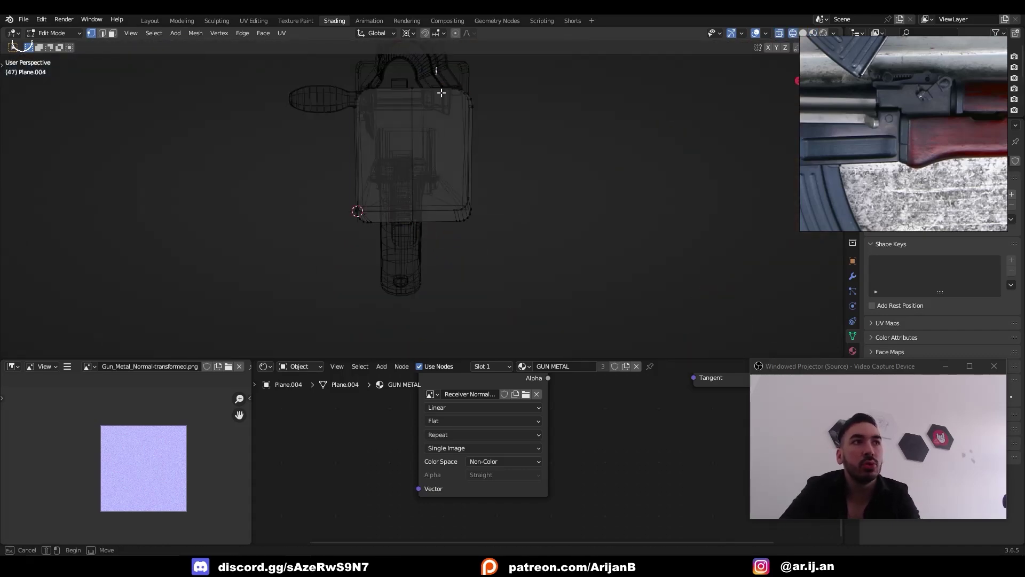
{"action": "left_click_drag", "start_coordinate": [435, 68], "coordinate": [548, 277]}
{"action": "key", "text": "x"}
{"action": "left_click", "coordinate": [478, 143]}
{"action": "left_click_drag", "start_coordinate": [429, 75], "coordinate": [484, 231]}
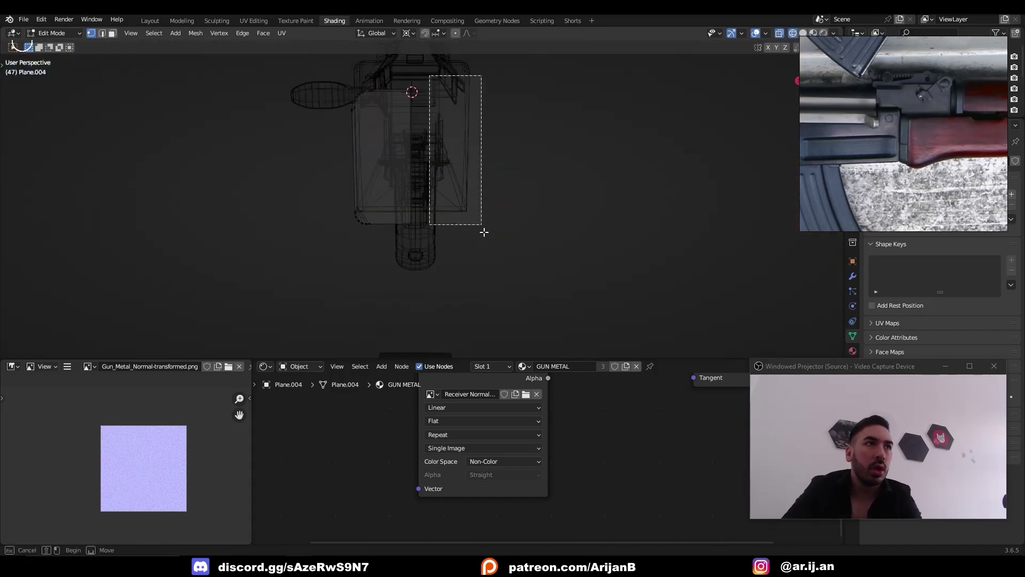
{"action": "key", "text": "x"}
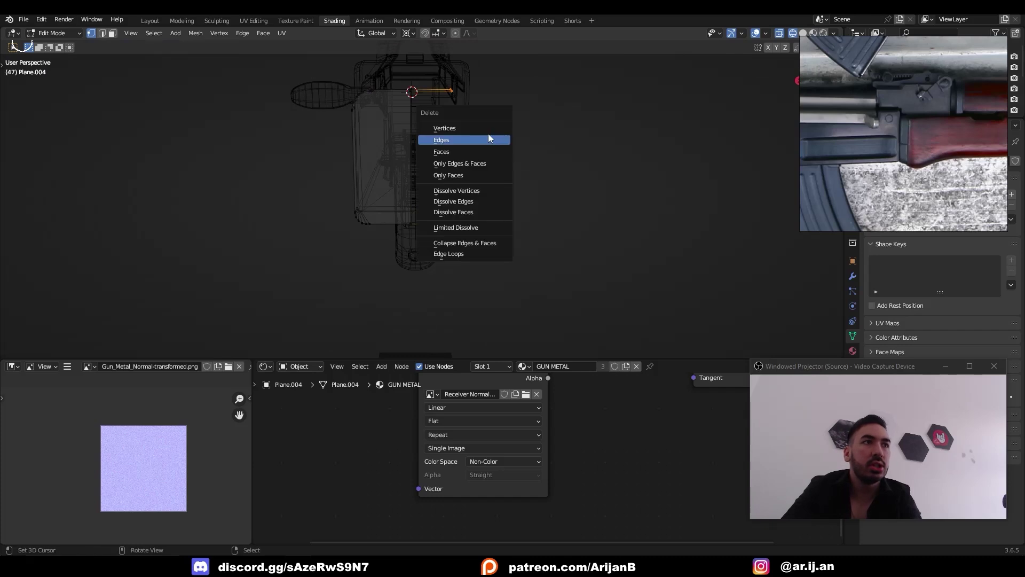
{"action": "left_click", "coordinate": [484, 127]}
Step: Duplicate the remaining half, mirror it with a scale of -1 along X, and bevel the block's front rim
{"action": "key", "text": "a"}
{"action": "key", "text": "shift+d"}
{"action": "right_click", "coordinate": [503, 213]}
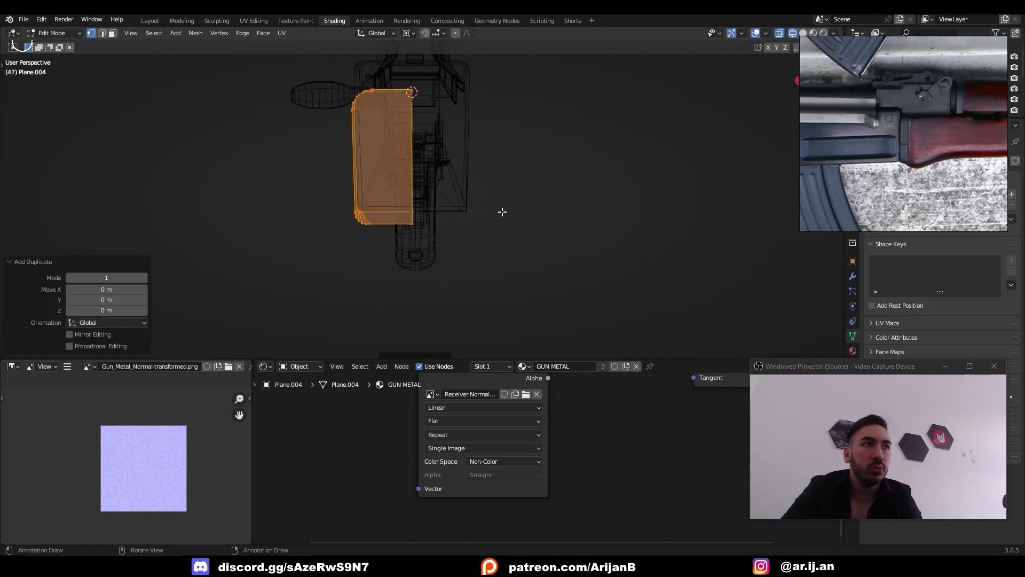
{"action": "type", "text": "sx-1"}
{"action": "key", "text": "Return"}
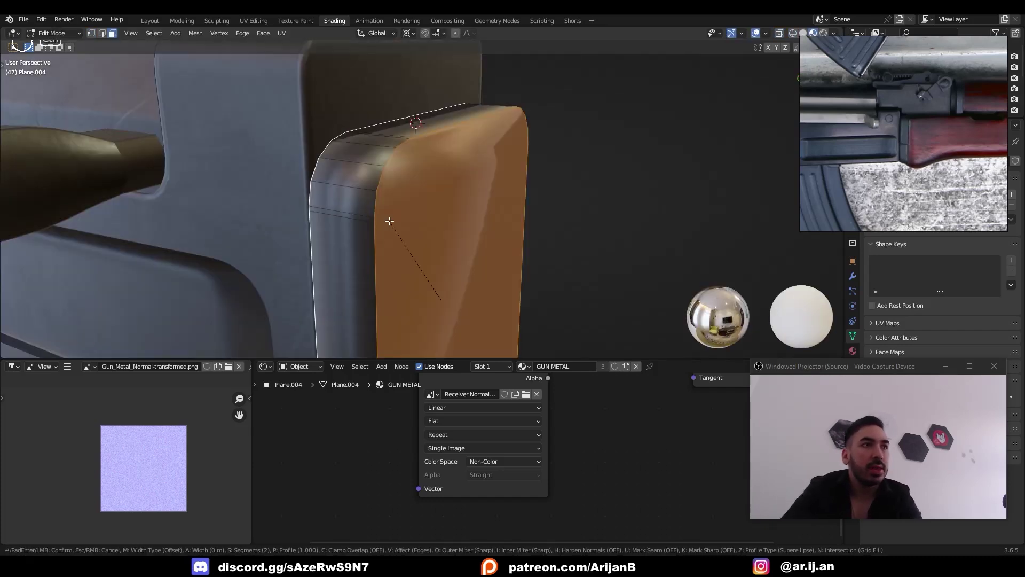
{"action": "key", "text": "ctrl+b"}
{"action": "left_click", "coordinate": [348, 221]}
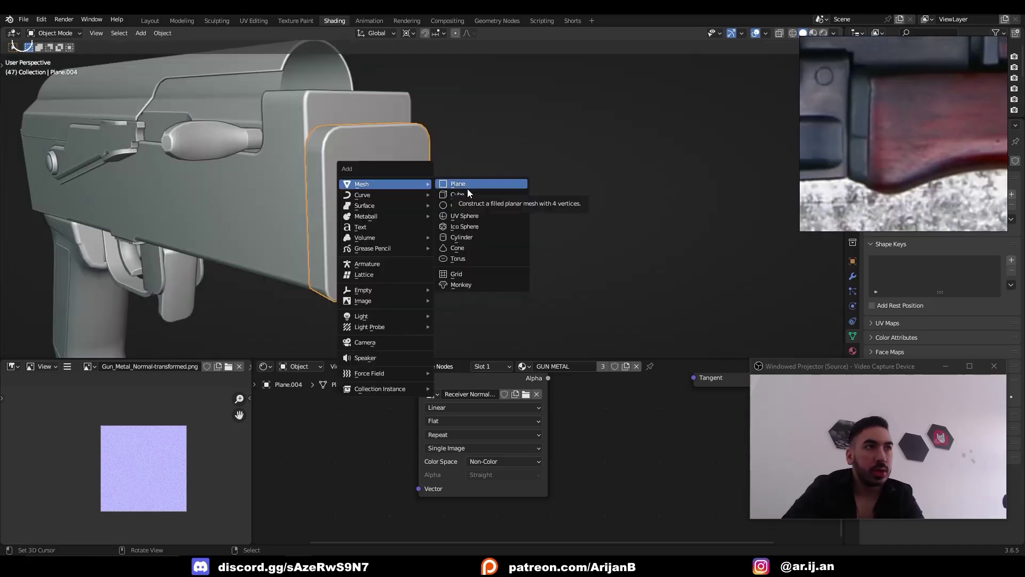
Step: Add a plane mesh at the block's front and rotate it 90° about X
{"action": "left_click", "coordinate": [468, 187]}
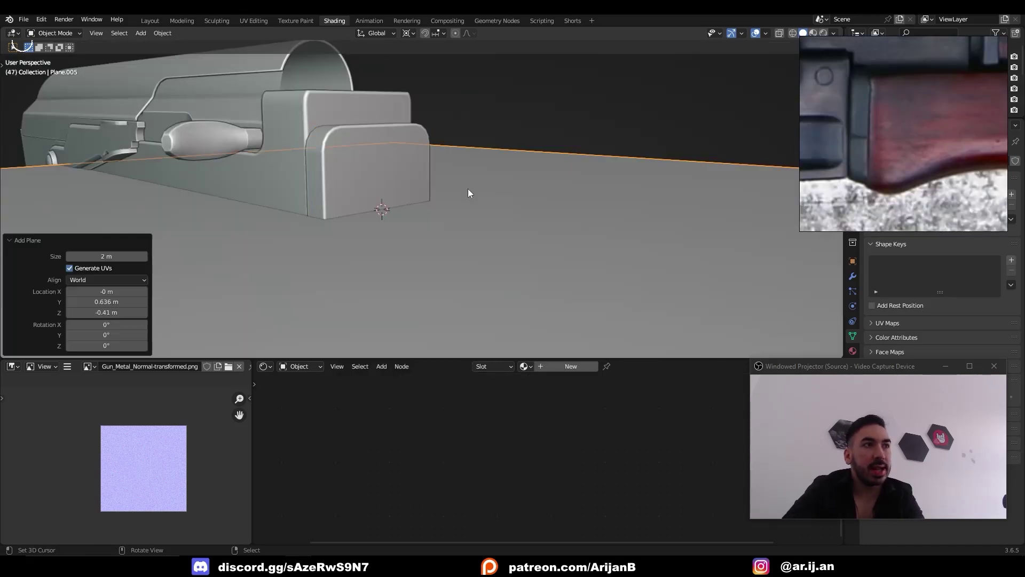
{"action": "key", "text": "Tab"}
{"action": "type", "text": "ryx90"}
{"action": "key", "text": "Return"}
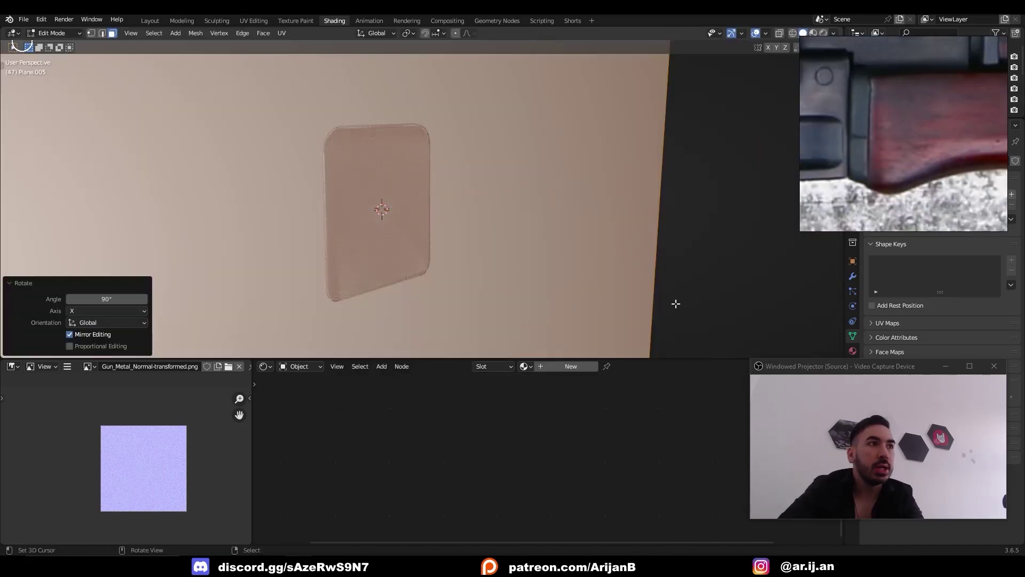
Step: Scale the plane down to the block's front face and adjust its height along Z
{"action": "key", "text": "s"}
{"action": "left_click", "coordinate": [398, 235]}
{"action": "middle_click_drag", "start_coordinate": [430, 234], "coordinate": [388, 235]}
{"action": "key", "text": "s"}
{"action": "key", "text": "z"}
{"action": "left_click", "coordinate": [430, 264]}
Step: Extrude the plane about 0.276 m forward along the blueprint to form the handguard
{"action": "key", "text": "KP_3"}
{"action": "key", "text": "e"}
{"action": "left_click", "coordinate": [523, 214]}
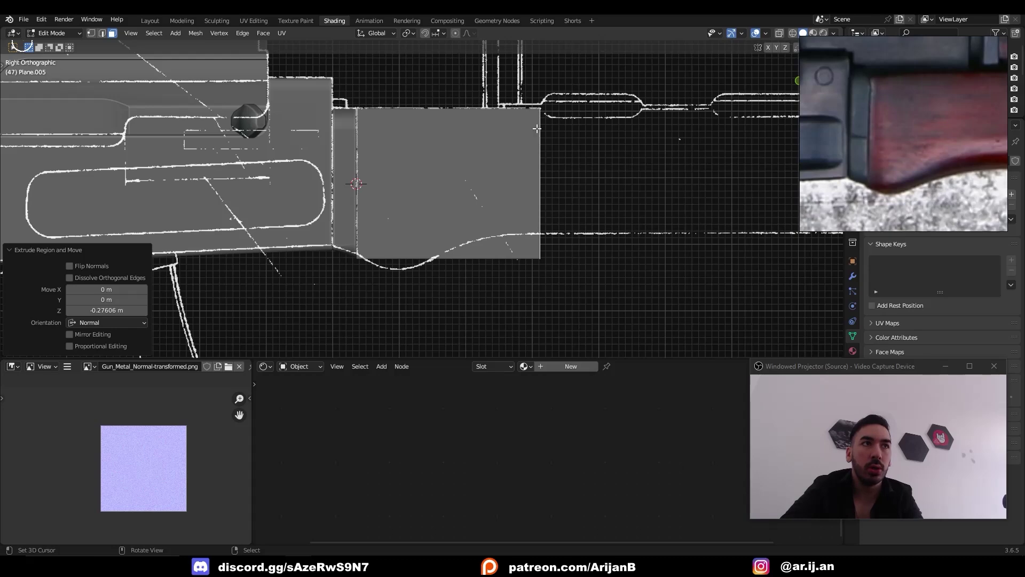
Step: Add five evenly spaced vertical loop cuts along the handguard
{"action": "key", "text": "ctrl+r"}
{"action": "scroll", "coordinate": [422, 264], "scroll_direction": "up", "scroll_amount": 4}
{"action": "left_click", "coordinate": [455, 246]}
{"action": "right_click", "coordinate": [455, 247]}
Step: Move the handguard's lower vertices along Z to follow the blueprint's curved underside
{"action": "key", "text": "a"}
{"action": "key", "text": "a"}
{"action": "key", "text": "1"}
{"action": "key", "text": "shift+z"}
{"action": "left_click_drag", "start_coordinate": [382, 249], "coordinate": [422, 280]}
{"action": "key", "text": "g"}
{"action": "key", "text": "z"}
{"action": "left_click", "coordinate": [429, 283]}
{"action": "key", "text": "a"}
{"action": "key", "text": "a"}
{"action": "key", "text": "g"}
{"action": "key", "text": "z"}
{"action": "left_click", "coordinate": [422, 274]}
{"action": "key", "text": "a"}
{"action": "key", "text": "a"}
{"action": "left_click_drag", "start_coordinate": [435, 243], "coordinate": [468, 280]}
Step: Add one lengthwise loop cut slid fully to the handguard's upper edge and move it slightly down along Z
{"action": "key", "text": "ctrl+r"}
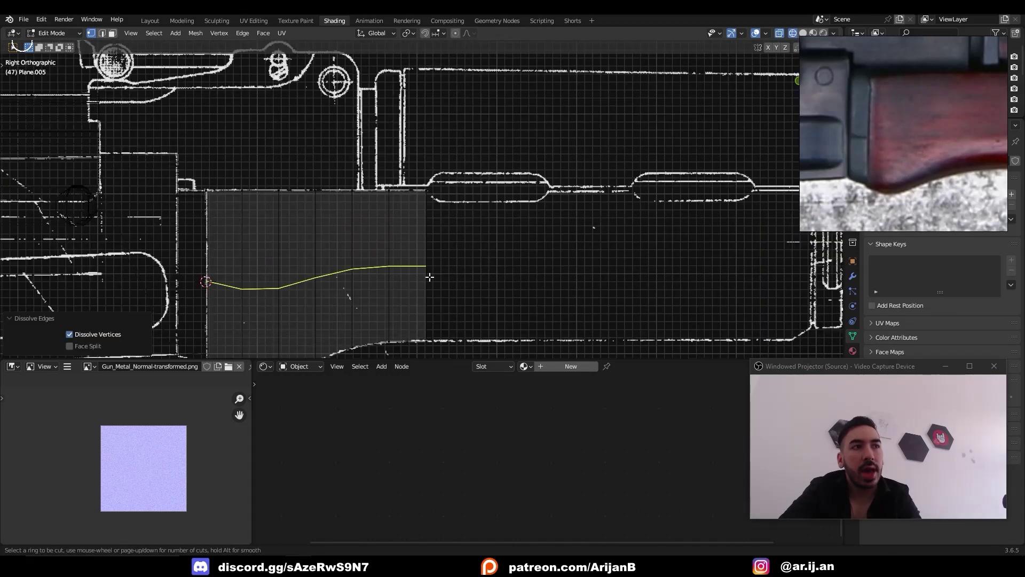
{"action": "left_click", "coordinate": [429, 277]}
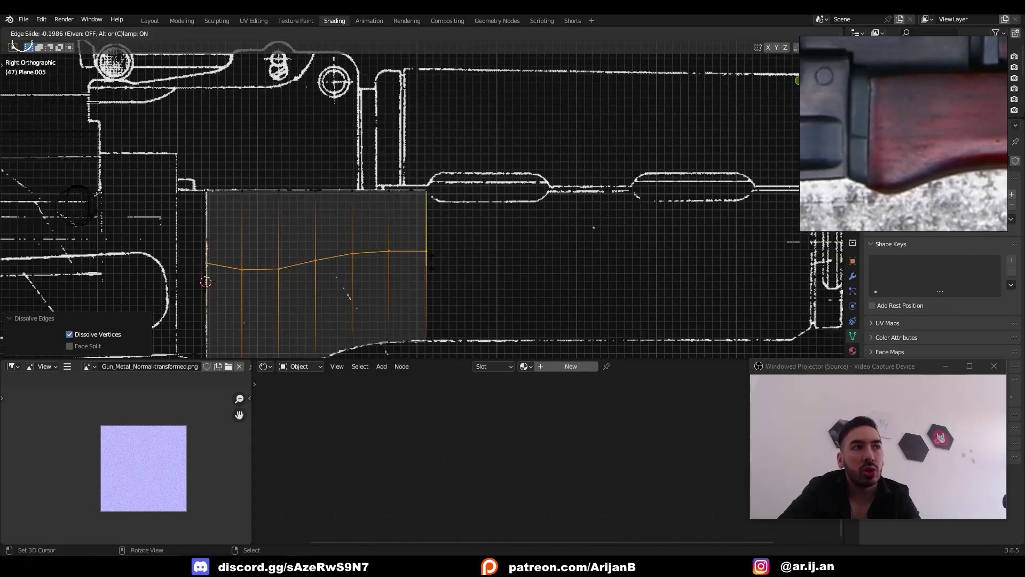
{"action": "left_click", "coordinate": [451, 132]}
{"action": "scroll", "coordinate": [442, 161], "scroll_direction": "up", "scroll_amount": 5}
{"action": "key", "text": "g"}
{"action": "key", "text": "z"}
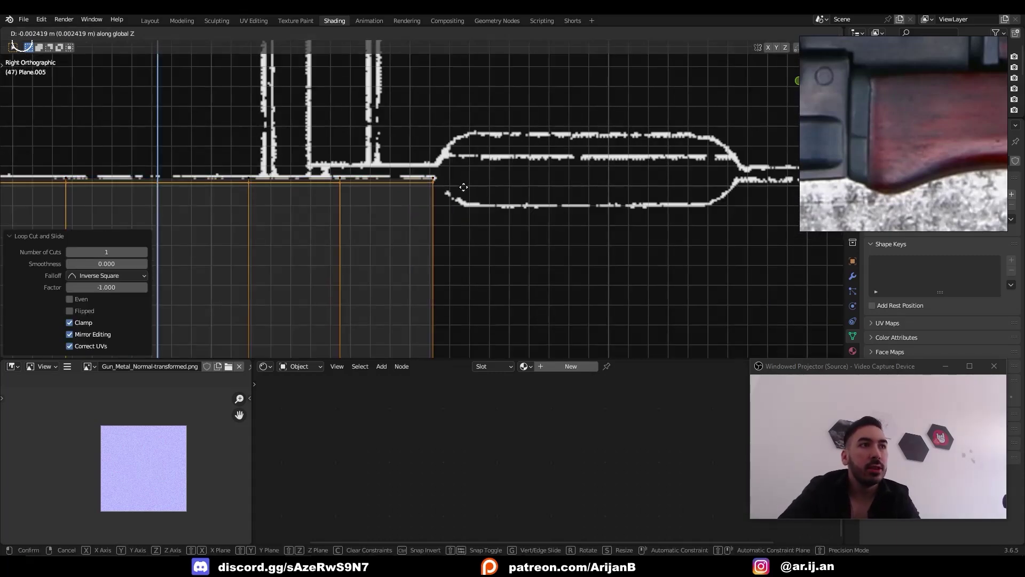
{"action": "left_click", "coordinate": [439, 190]}
Step: Move the handguard's front end face about 0.006 m forward along Y to the start of the blueprint's vent slot
{"action": "scroll", "coordinate": [437, 189], "scroll_direction": "down", "scroll_amount": 2}
{"action": "scroll", "coordinate": [427, 184], "scroll_direction": "up", "scroll_amount": 1}
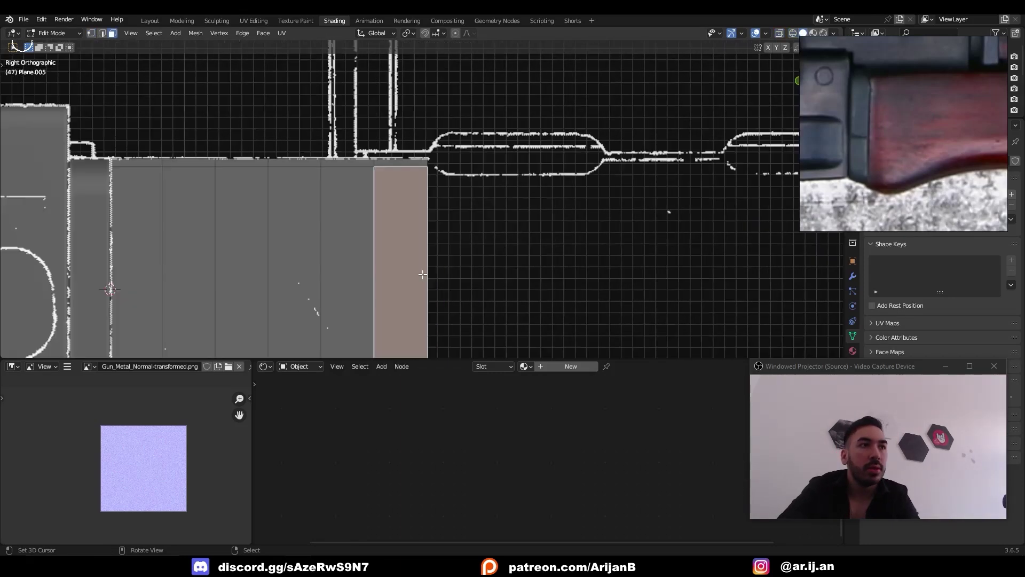
{"action": "key", "text": "shift+z"}
{"action": "right_click", "coordinate": [430, 280]}
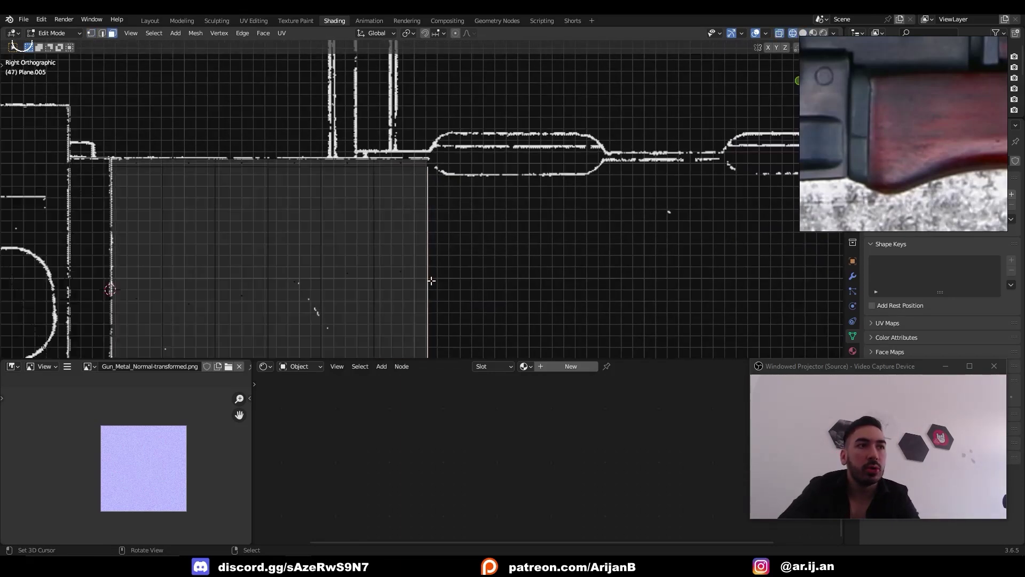
{"action": "scroll", "coordinate": [434, 256], "scroll_direction": "up", "scroll_amount": 3}
{"action": "key", "text": "g"}
{"action": "key", "text": "y"}
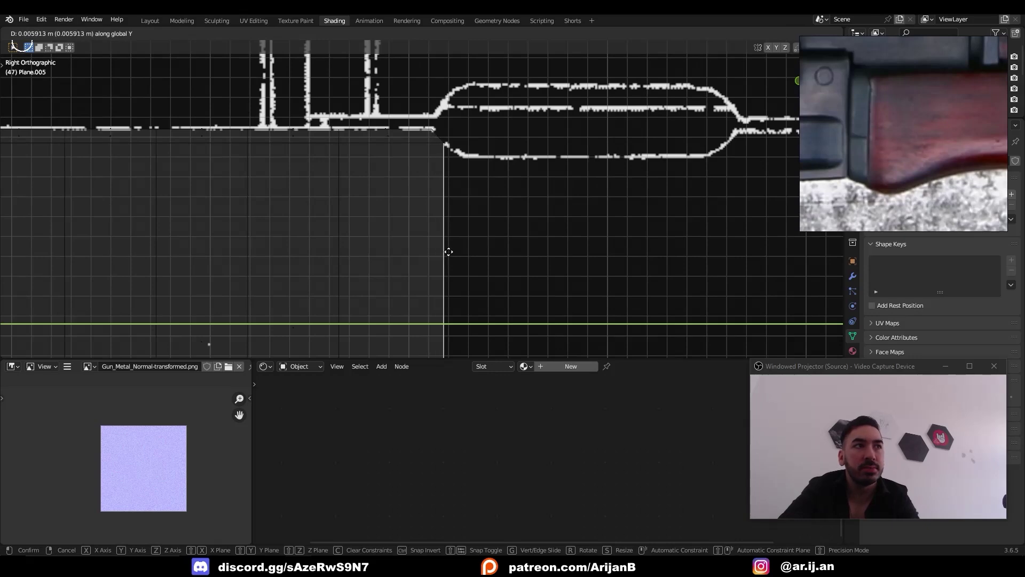
{"action": "left_click", "coordinate": [449, 251]}
Step: Extrude the handguard's front end face about 0.0104 m forward along the vent slot outline
{"action": "scroll", "coordinate": [447, 251], "scroll_direction": "down", "scroll_amount": 2}
{"action": "key", "text": "e"}
{"action": "left_click", "coordinate": [453, 246]}
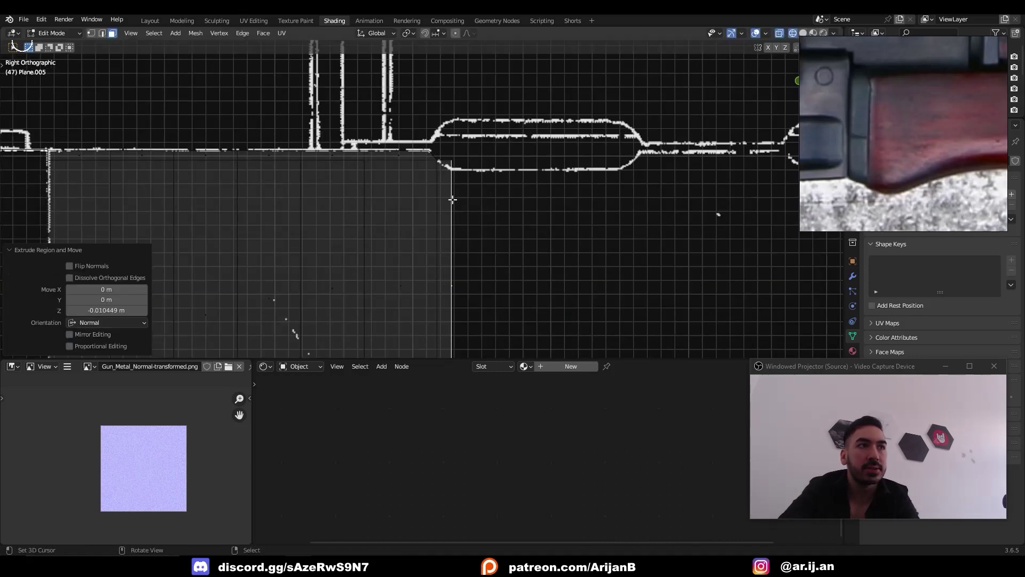
Step: Move the upper vertices of the handguard's front end about 0.0061 m down along Z to the vent slot's lower edge
{"action": "scroll", "coordinate": [453, 202], "scroll_direction": "up", "scroll_amount": 1}
{"action": "key", "text": "shift+z"}
{"action": "key", "text": "shift+z"}
{"action": "key", "text": "1"}
{"action": "key", "text": "alt+a"}
{"action": "key", "text": "b"}
{"action": "left_click_drag", "start_coordinate": [448, 141], "coordinate": [473, 160]}
{"action": "key", "text": "g"}
{"action": "key", "text": "z"}
{"action": "left_click", "coordinate": [467, 167]}
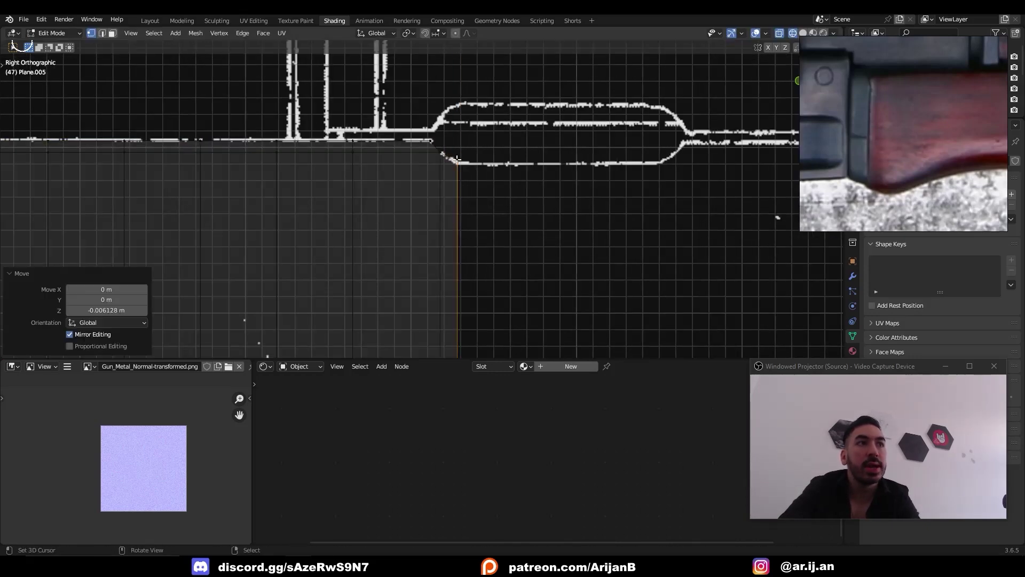
Step: Extrude the handguard's front end face about 0.0613 m forward to the middle of the first vent slot
{"action": "scroll", "coordinate": [433, 152], "scroll_direction": "down", "scroll_amount": 3}
{"action": "key", "text": "3"}
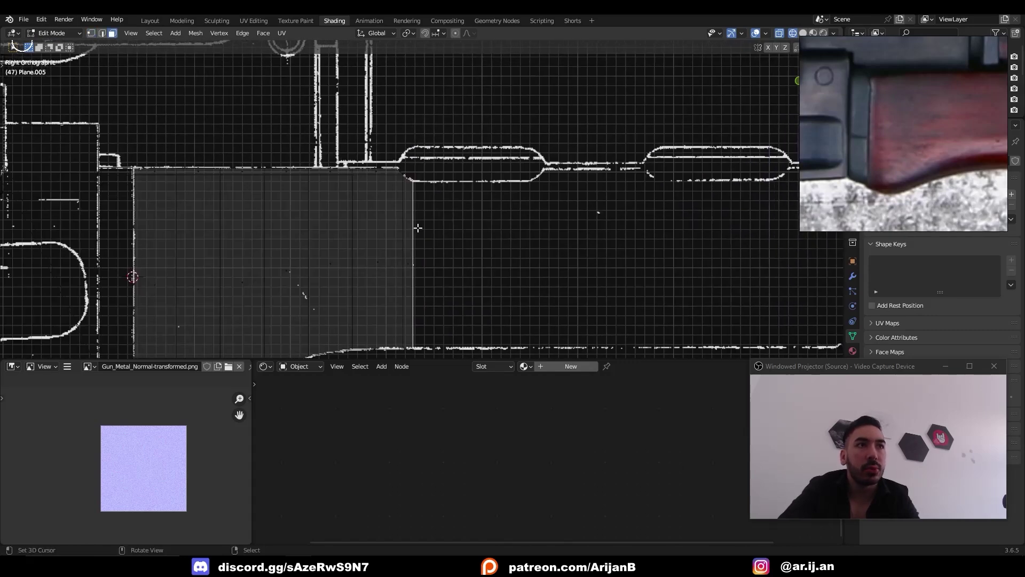
{"action": "key", "text": "e"}
{"action": "left_click", "coordinate": [473, 235]}
{"action": "scroll", "coordinate": [485, 224], "scroll_direction": "down", "scroll_amount": 1}
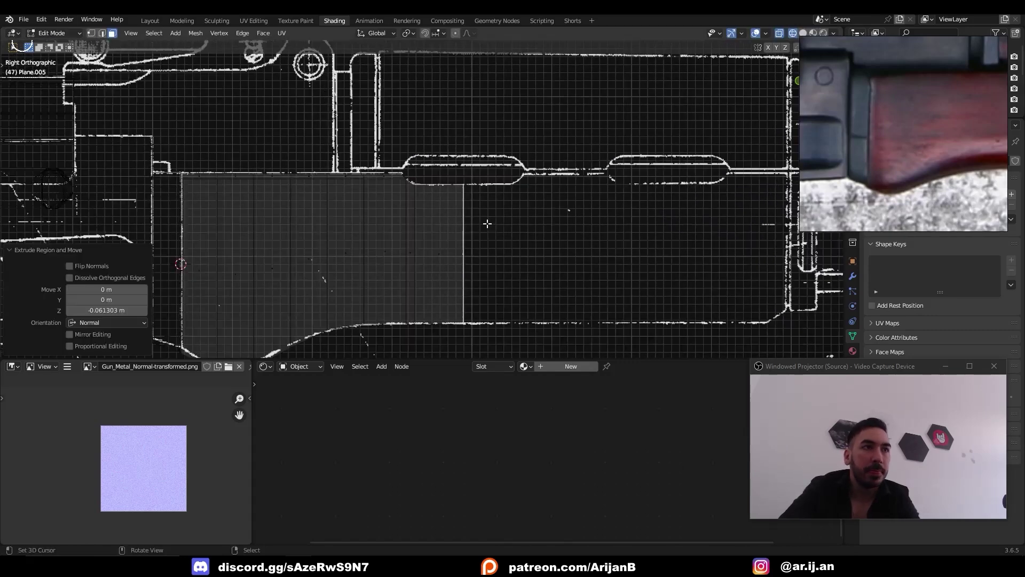
Step: Delete the handguard's front end face and snap the 3D cursor to that end
{"action": "key", "text": "x"}
{"action": "left_click", "coordinate": [463, 188]}
{"action": "key", "text": "shift+s"}
{"action": "left_click", "coordinate": [471, 265]}
Step: Duplicate the handguard's front section with the half vent slot and mirror it about the 3D cursor with a Y scale of -1
{"action": "key", "text": "shift+z"}
{"action": "mouse_move", "coordinate": [490, 258]}
{"action": "middle_mouse_down"}
{"action": "mouse_move", "coordinate": [402, 263]}
{"action": "mouse_move", "coordinate": [428, 260]}
{"action": "middle_mouse_up"}
{"action": "key", "text": "shift+z"}
{"action": "key", "text": "alt+a"}
{"action": "key", "text": "KP_3"}
{"action": "left_click_drag", "start_coordinate": [350, 138], "coordinate": [530, 330]}
{"action": "left_click", "coordinate": [409, 33]}
{"action": "left_click", "coordinate": [437, 57]}
{"action": "key", "text": "shift+d"}
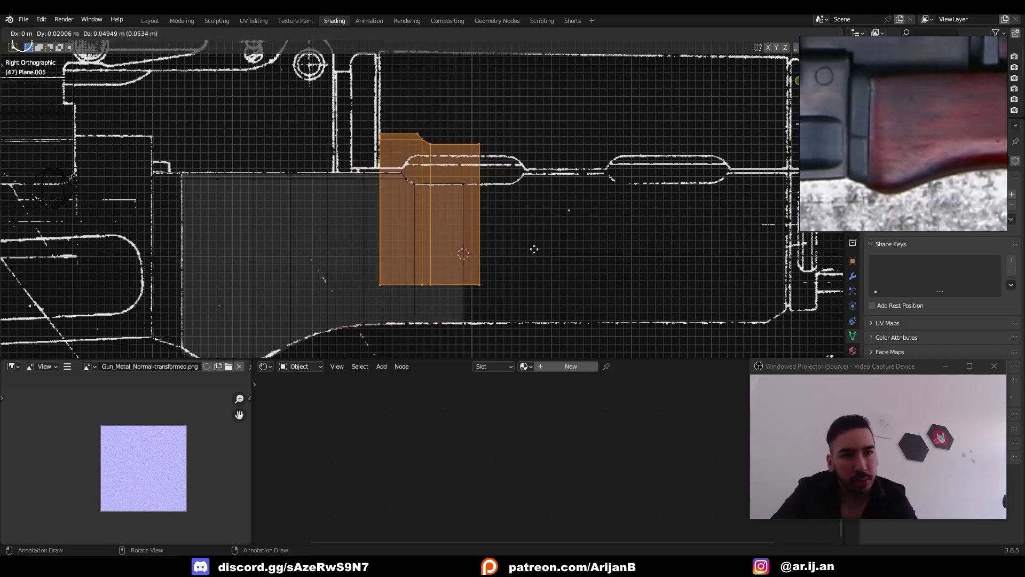
{"action": "right_click", "coordinate": [437, 238]}
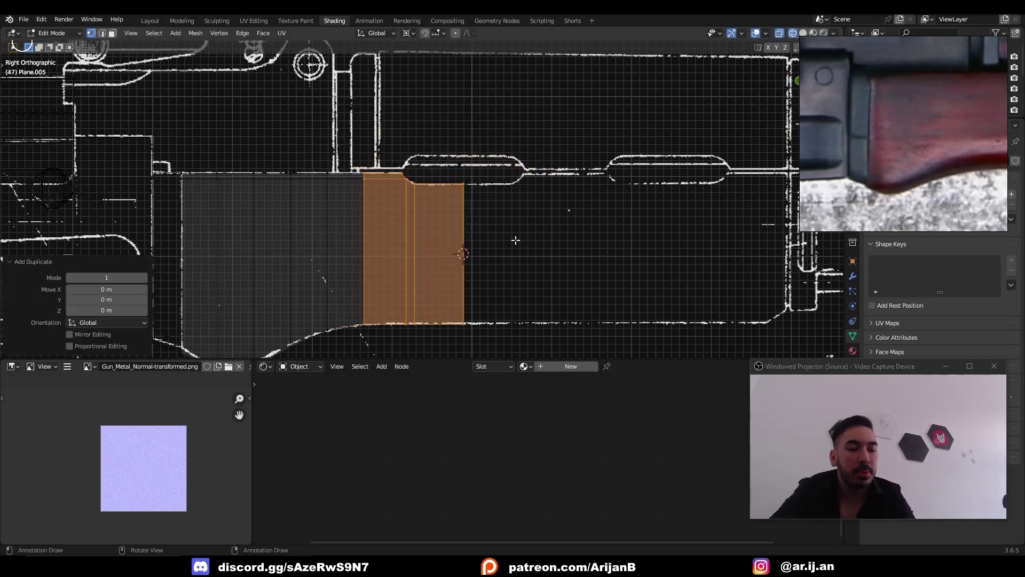
{"action": "type", "text": "sy"}
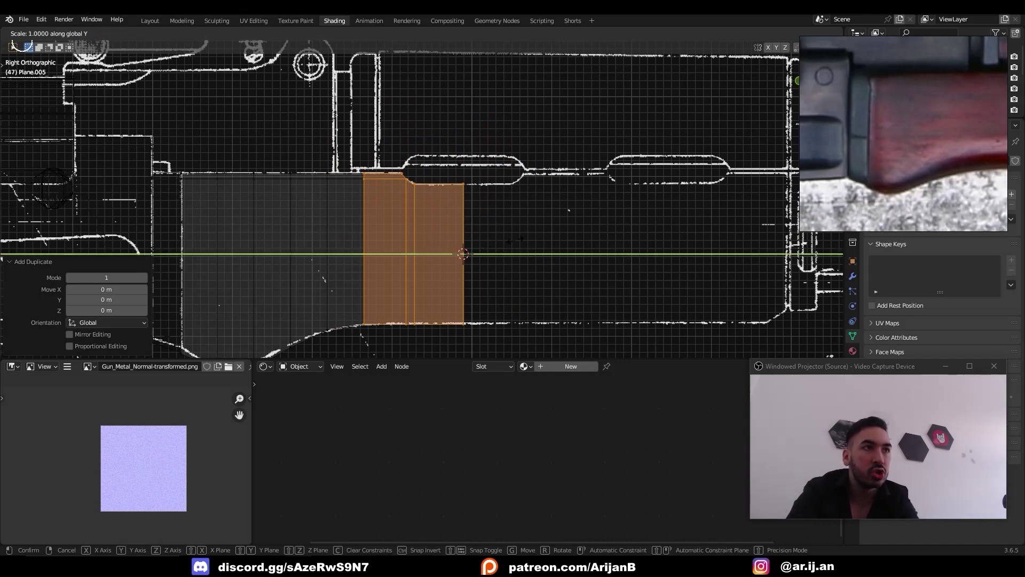
{"action": "type", "text": "-1"}
{"action": "key", "text": "Return"}
Step: Merge the overlapping vertices of the edge loop where the two mirrored halves of the vent slot meet
{"action": "key", "text": "alt+z"}
{"action": "middle_click_drag", "start_coordinate": [448, 223], "coordinate": [442, 232]}
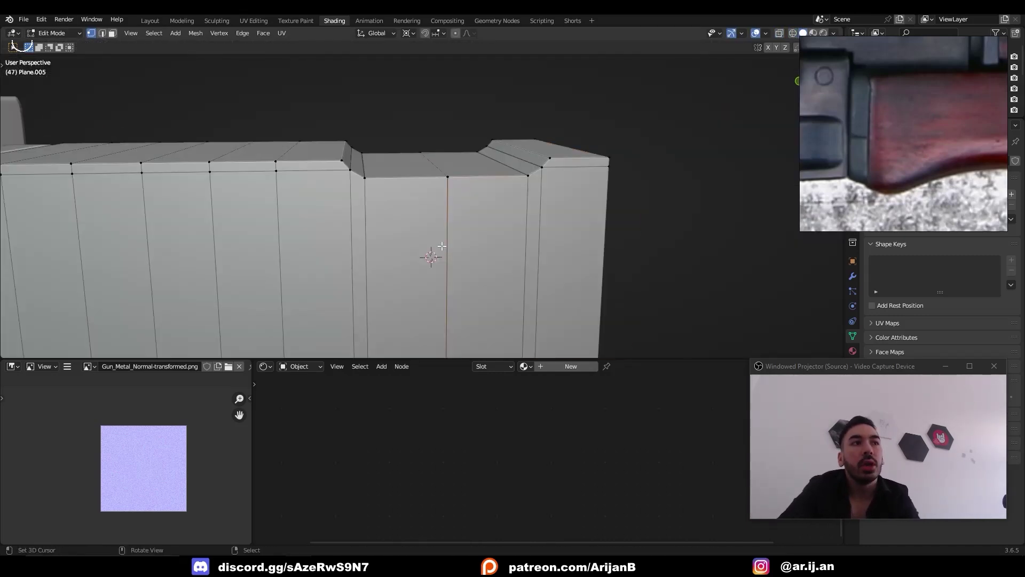
{"action": "left_click", "coordinate": [442, 231], "text": "alt"}
{"action": "scroll", "coordinate": [442, 231], "scroll_direction": "down", "scroll_amount": 3}
{"action": "key", "text": "alt+z"}
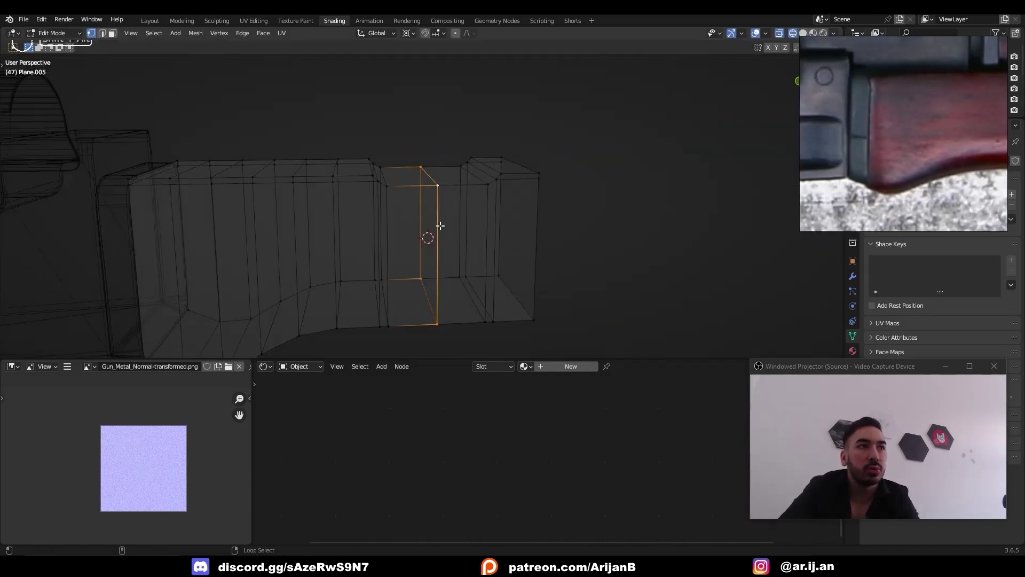
{"action": "mouse_move", "coordinate": [449, 237]}
{"action": "middle_mouse_down"}
{"action": "mouse_move", "coordinate": [440, 227]}
{"action": "mouse_move", "coordinate": [473, 254]}
{"action": "mouse_move", "coordinate": [464, 245]}
{"action": "mouse_move", "coordinate": [420, 254]}
{"action": "middle_mouse_up"}
{"action": "key", "text": "m"}
{"action": "left_click", "coordinate": [410, 294]}
Step: Snap the 3D cursor to the front end, duplicate the section around the first vent slot, mirror it with Y scale -1, and recalculate normals
{"action": "key", "text": "shift+z"}
{"action": "key", "text": "g"}
{"action": "right_click", "coordinate": [473, 244]}
{"action": "key", "text": "shift+s"}
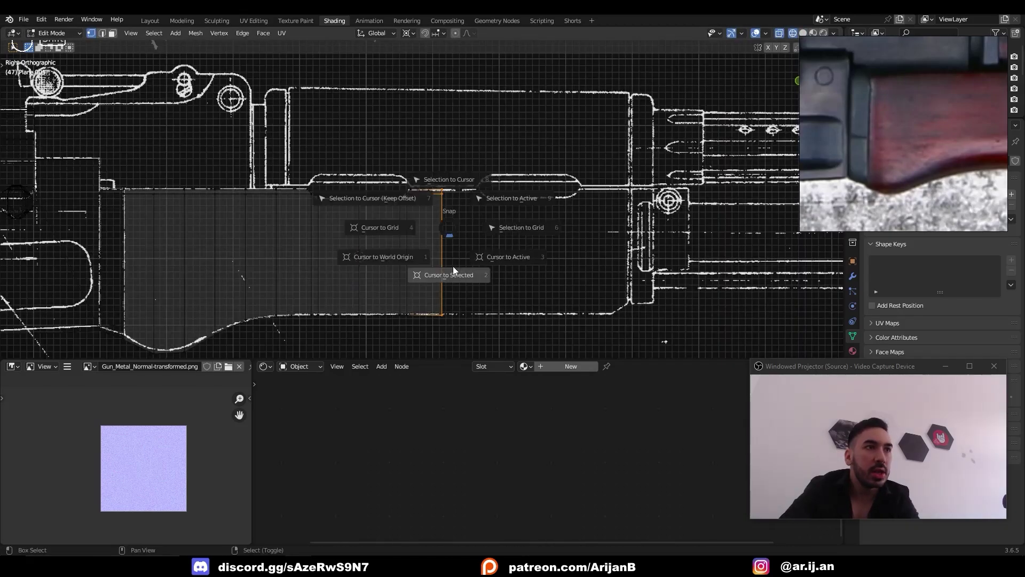
{"action": "left_click", "coordinate": [452, 272]}
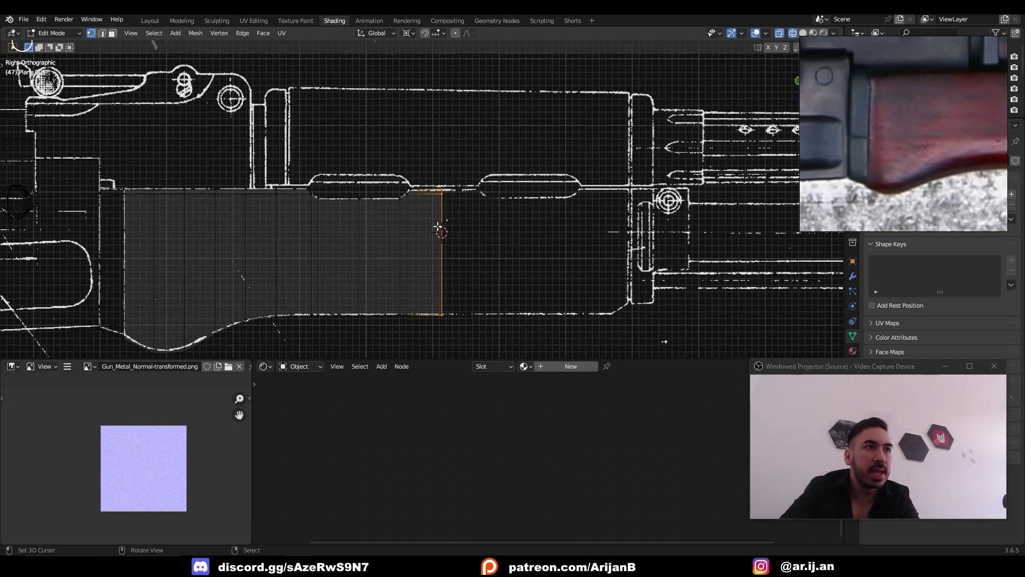
{"action": "key", "text": "alt+a"}
{"action": "left_click_drag", "start_coordinate": [263, 171], "coordinate": [478, 325]}
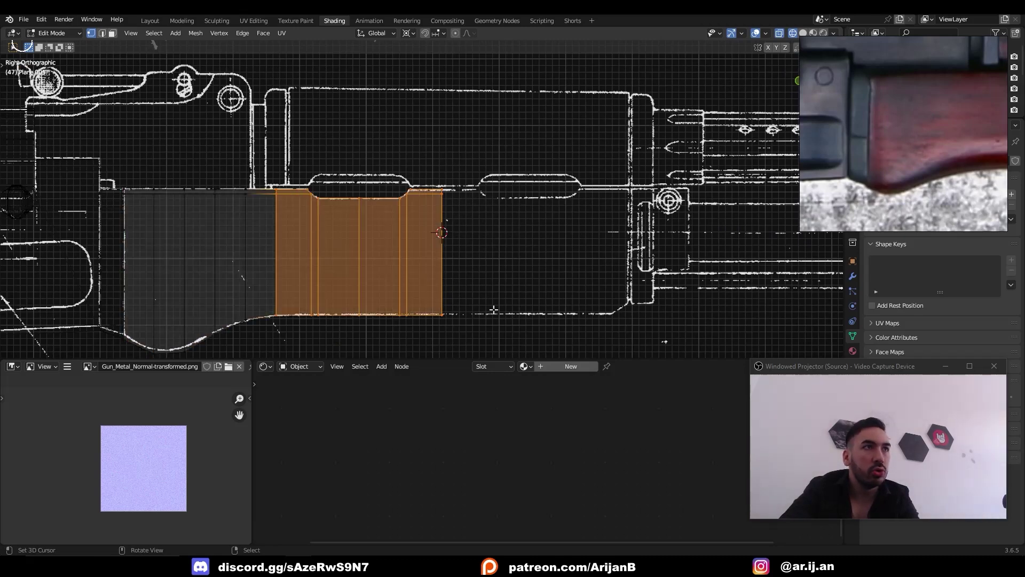
{"action": "key", "text": "shift+d"}
{"action": "right_click", "coordinate": [506, 277]}
{"action": "type", "text": "sy-1"}
{"action": "key", "text": "Return"}
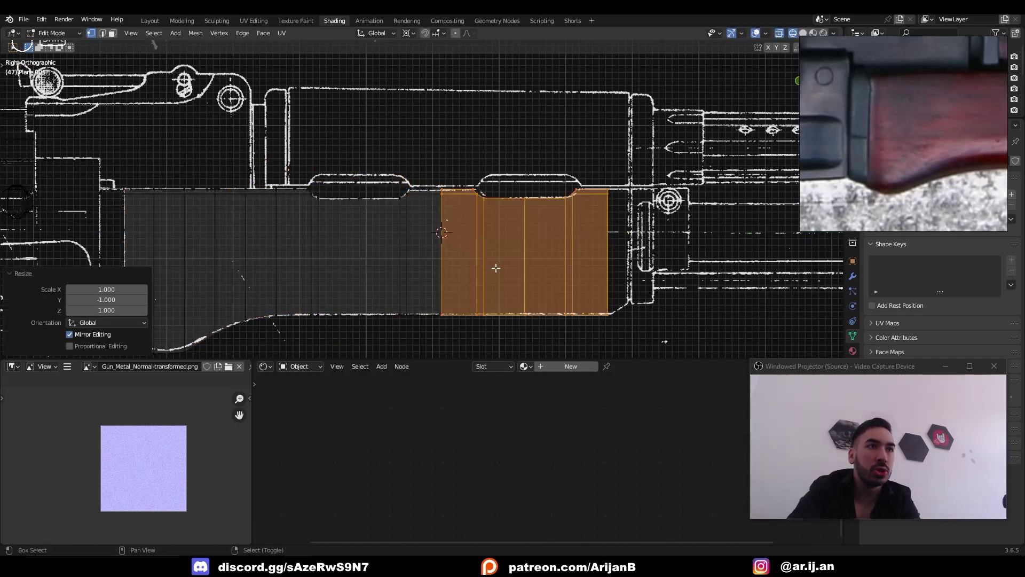
{"action": "key", "text": "shift+n"}
Step: Fill the handguard's open front end with a face
{"action": "key", "text": "shift+z"}
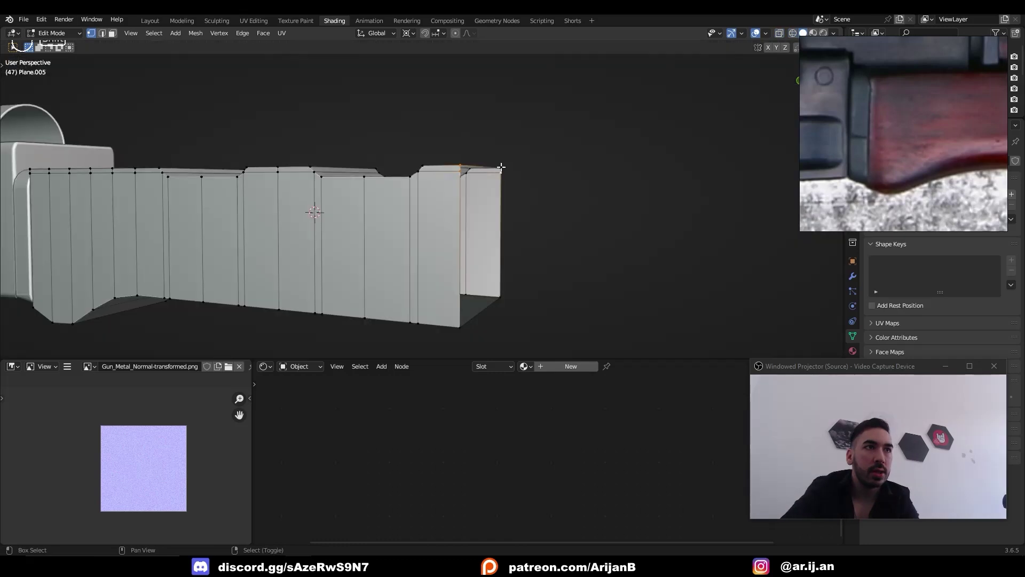
{"action": "key", "text": "f"}
{"action": "right_click", "coordinate": [499, 213], "text": "shift"}
{"action": "key", "text": "f"}
Step: Extrude the handguard's front end face forward to the blueprint's front edge line
{"action": "key", "text": "3"}
{"action": "key", "text": "KP_3"}
{"action": "key", "text": "shift+z"}
{"action": "scroll", "coordinate": [478, 272], "scroll_direction": "up", "scroll_amount": 3}
{"action": "middle_click_drag", "start_coordinate": [479, 272], "coordinate": [473, 302], "text": "shift"}
{"action": "key", "text": "e"}
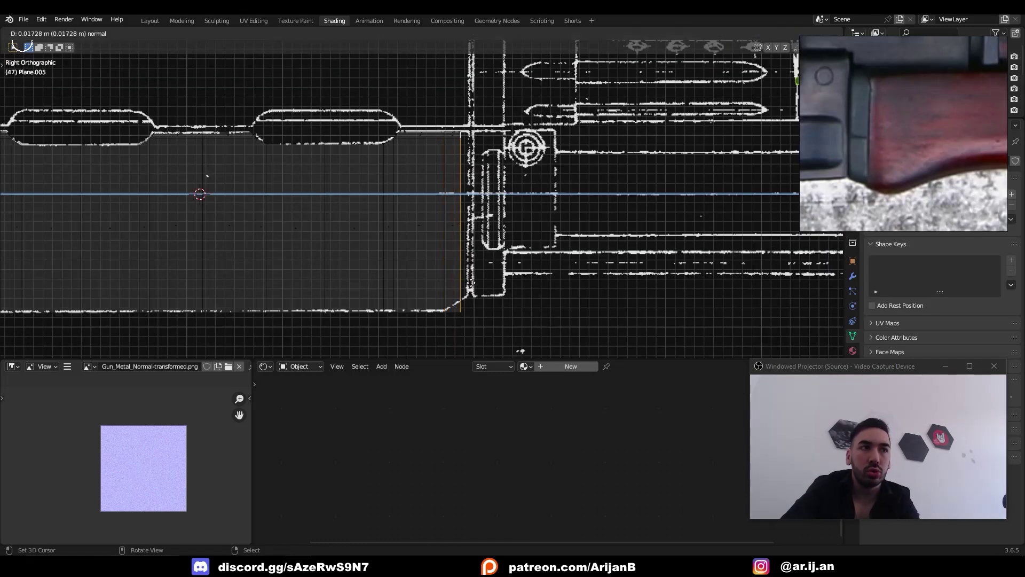
{"action": "left_click", "coordinate": [469, 288]}
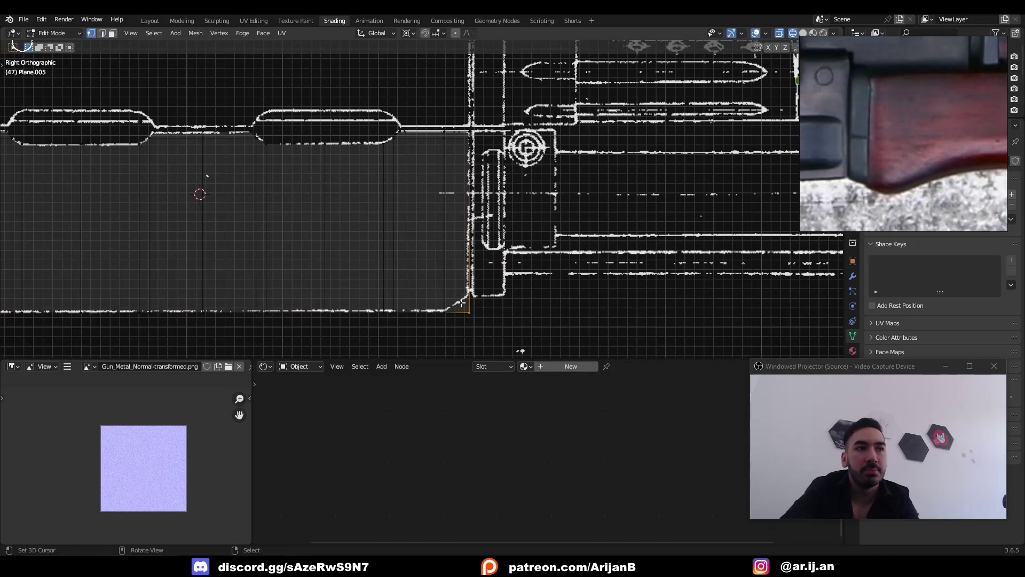
Step: Duplicate the handguard's upper edge strip along both vent slots and mirror it upward with a Z scale of -1
{"action": "key", "text": "a"}
{"action": "key", "text": "KP_Decimal"}
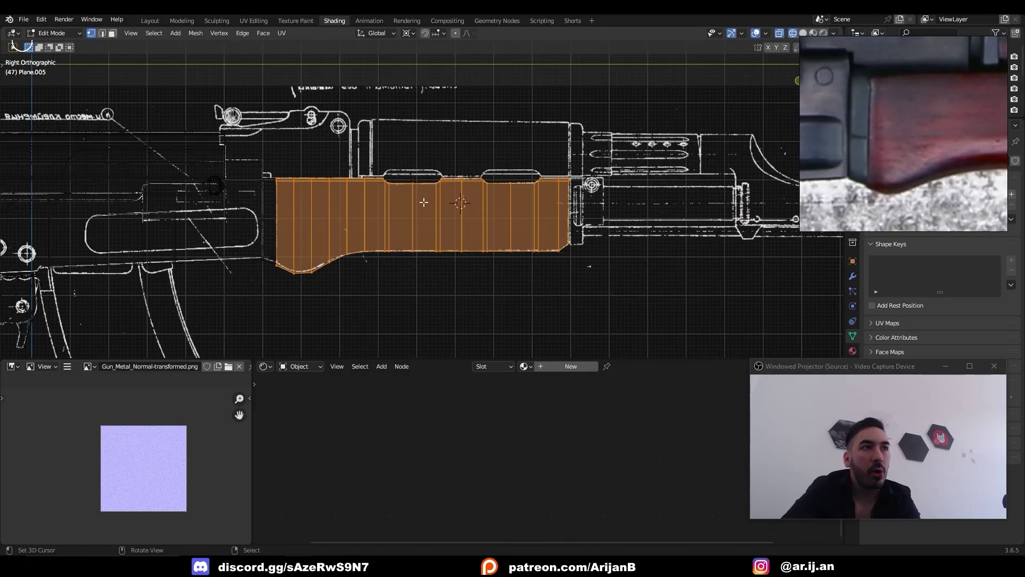
{"action": "scroll", "coordinate": [441, 189], "scroll_direction": "up", "scroll_amount": 2}
{"action": "middle_click_drag", "start_coordinate": [440, 189], "coordinate": [442, 239], "text": "shift"}
{"action": "scroll", "coordinate": [442, 239], "scroll_direction": "up", "scroll_amount": 2}
{"action": "key", "text": "alt+a"}
{"action": "key", "text": "b"}
{"action": "left_click_drag", "start_coordinate": [291, 188], "coordinate": [765, 255]}
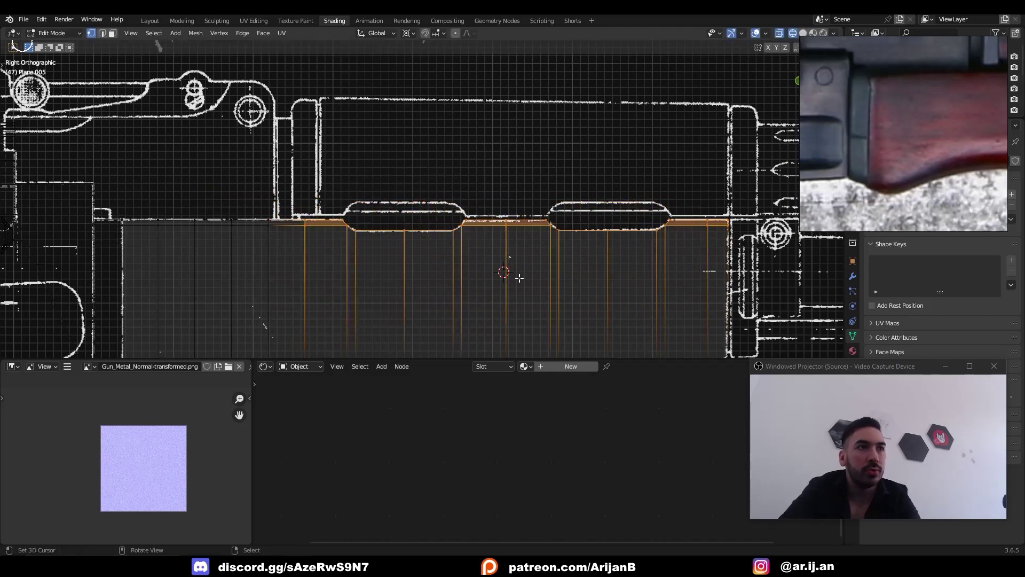
{"action": "key", "text": "shift+d"}
{"action": "right_click", "coordinate": [675, 232]}
{"action": "type", "text": "s"}
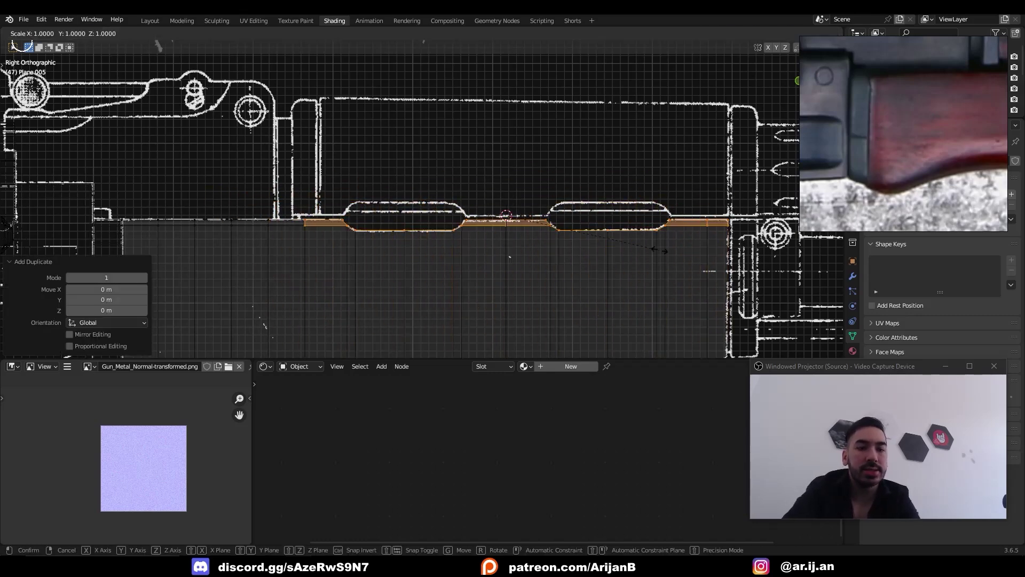
{"action": "type", "text": "z-1"}
{"action": "key", "text": "Return"}
{"action": "key", "text": "alt+z"}
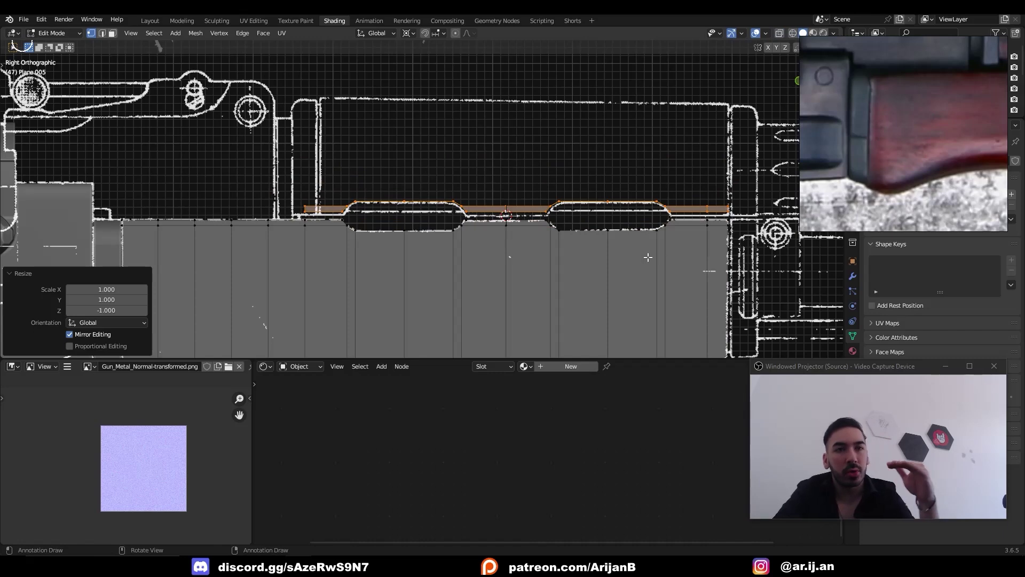
Step: Move the mirrored strip along Z to the upper slot outlines and its rear end along Y to the upper handguard's rear line
{"action": "scroll", "coordinate": [591, 281], "scroll_direction": "up", "scroll_amount": 4}
{"action": "key", "text": "g"}
{"action": "key", "text": "z"}
{"action": "left_click", "coordinate": [509, 280]}
{"action": "scroll", "coordinate": [510, 281], "scroll_direction": "down", "scroll_amount": 2}
{"action": "key", "text": "alt+z"}
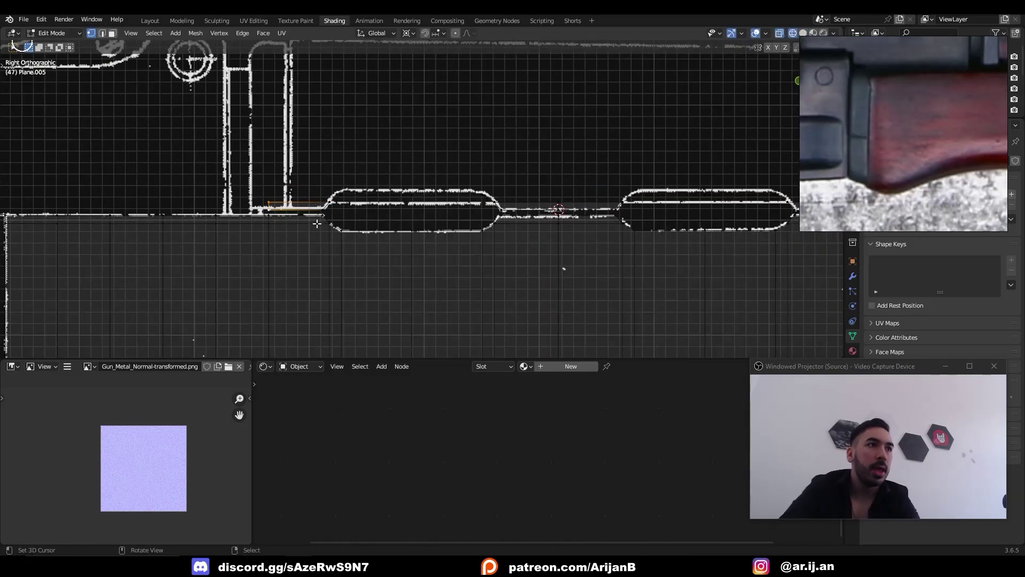
{"action": "key", "text": "g"}
{"action": "key", "text": "y"}
{"action": "left_click", "coordinate": [337, 228]}
Step: Extrude the mirrored strip's edges straight up along Z to the top of the blueprint's upper handguard
{"action": "scroll", "coordinate": [338, 227], "scroll_direction": "down", "scroll_amount": 2}
{"action": "key", "text": "alt+z"}
{"action": "mouse_move", "coordinate": [430, 184]}
{"action": "middle_mouse_down"}
{"action": "mouse_move", "coordinate": [419, 205]}
{"action": "mouse_move", "coordinate": [430, 197]}
{"action": "middle_mouse_up"}
{"action": "key", "text": "KP_3"}
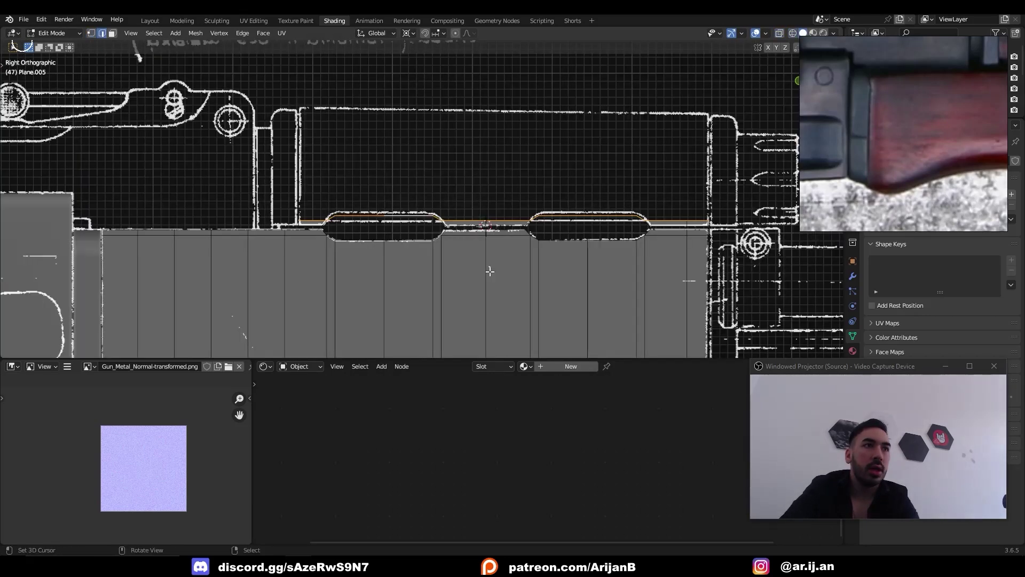
{"action": "key", "text": "e"}
{"action": "right_click", "coordinate": [489, 270]}
{"action": "key", "text": "g"}
{"action": "key", "text": "z"}
{"action": "left_click", "coordinate": [479, 163]}
Step: Snap the 3D cursor to the extruded upper edges and flatten them with a Z scale of 0
{"action": "key", "text": "shift+s"}
{"action": "left_click", "coordinate": [489, 230]}
{"action": "key", "text": "s"}
{"action": "right_click", "coordinate": [540, 224]}
{"action": "key", "text": "s"}
{"action": "key", "text": "z"}
{"action": "key", "text": "0"}
{"action": "key", "text": "Return"}
{"action": "scroll", "coordinate": [551, 193], "scroll_direction": "down", "scroll_amount": 1}
{"action": "middle_click_drag", "start_coordinate": [431, 175], "coordinate": [517, 217]}
Step: Add a centred horizontal loop cut around the upper handguard's walls and flatten it about the 3D cursor with a Z scale of 0
{"action": "key", "text": "ctrl+r"}
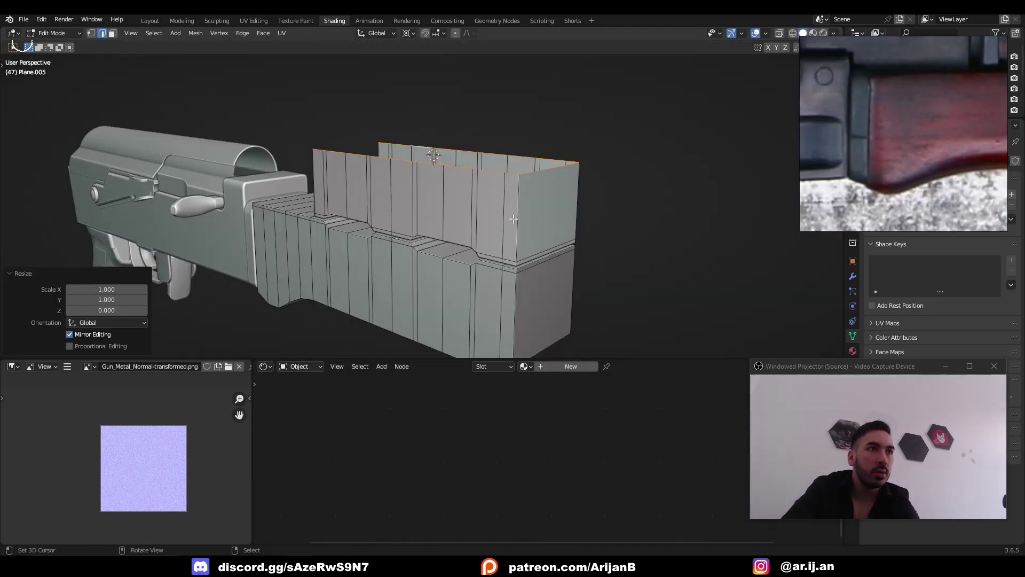
{"action": "left_click", "coordinate": [516, 217]}
{"action": "right_click", "coordinate": [516, 217]}
{"action": "key", "text": "shift+s"}
{"action": "left_click", "coordinate": [515, 264]}
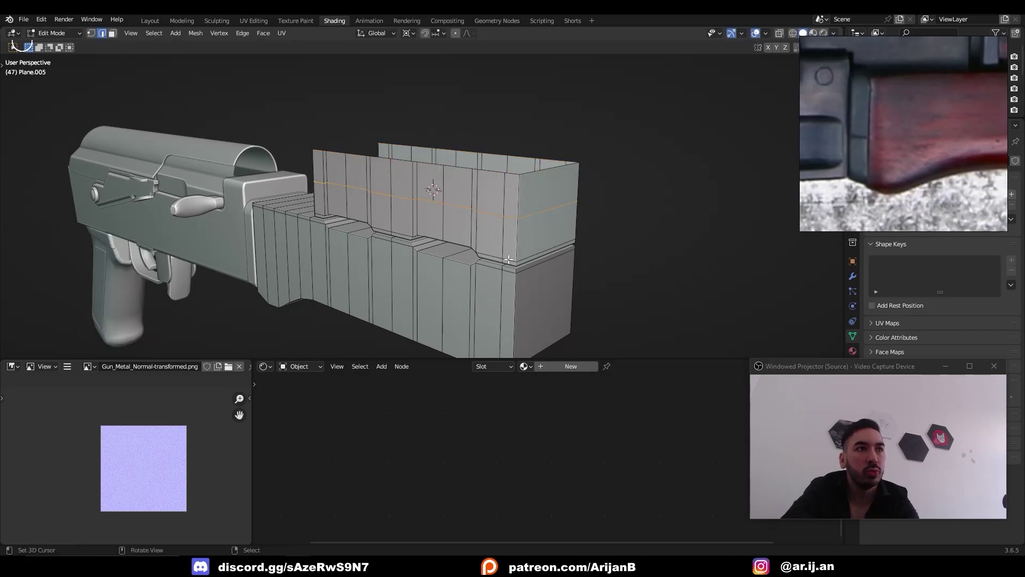
{"action": "middle_click_drag", "start_coordinate": [509, 264], "coordinate": [533, 250]}
{"action": "key", "text": "s"}
{"action": "key", "text": "z"}
{"action": "key", "text": "0"}
{"action": "key", "text": "Return"}
Step: Space the vertices along the upper handguard's top edges evenly with LoopTools Space
{"action": "middle_click_drag", "start_coordinate": [426, 184], "coordinate": [384, 213]}
{"action": "right_click", "coordinate": [381, 165], "text": "alt"}
{"action": "key", "text": "alt+z"}
{"action": "mouse_move", "coordinate": [359, 137]}
{"action": "middle_mouse_down"}
{"action": "mouse_move", "coordinate": [591, 197]}
{"action": "mouse_move", "coordinate": [547, 182]}
{"action": "mouse_move", "coordinate": [427, 178]}
{"action": "mouse_move", "coordinate": [341, 161]}
{"action": "middle_mouse_up"}
{"action": "key", "text": "alt+z"}
{"action": "right_click", "coordinate": [322, 157]}
{"action": "mouse_move", "coordinate": [322, 157]}
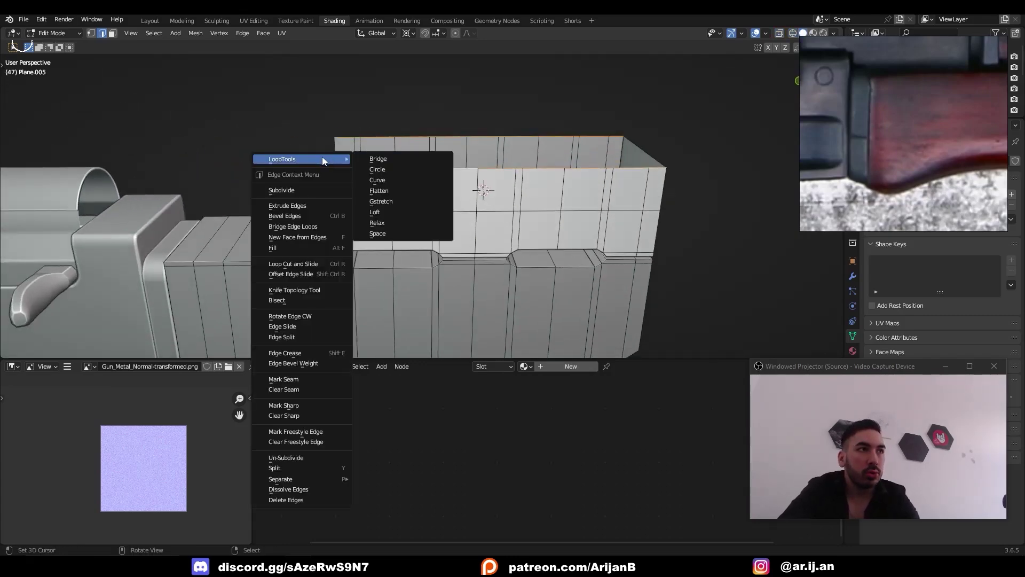
{"action": "left_click", "coordinate": [377, 233]}
Step: Slide the horizontal middle edge loop along the upper handguard's walls
{"action": "middle_click_drag", "start_coordinate": [377, 233], "coordinate": [517, 209]}
{"action": "key", "text": "g"}
{"action": "key", "text": "g"}
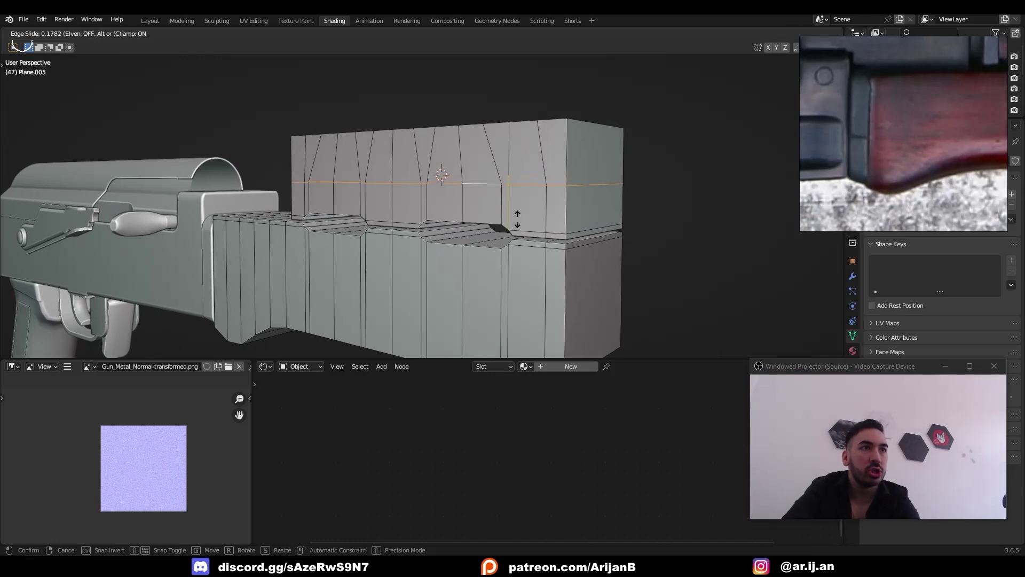
{"action": "left_click", "coordinate": [519, 233]}
{"action": "key", "text": "g"}
{"action": "key", "text": "g"}
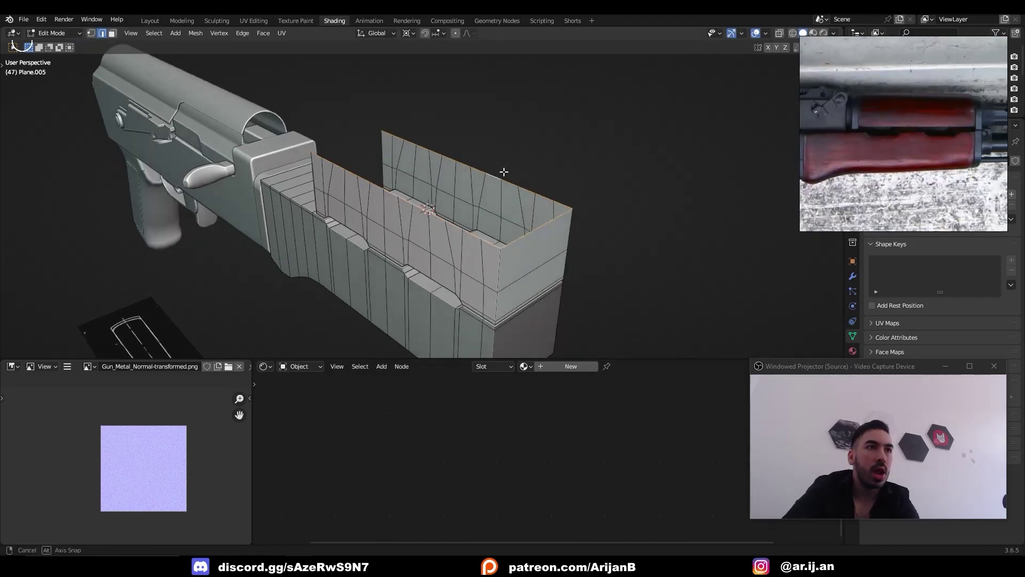
Step: Bridge the upper handguard's two long top edges to close its top side
{"action": "right_click", "coordinate": [504, 171], "text": "alt"}
{"action": "key", "text": "shift+z"}
{"action": "mouse_move", "coordinate": [503, 171]}
{"action": "middle_mouse_down"}
{"action": "mouse_move", "coordinate": [382, 135]}
{"action": "mouse_move", "coordinate": [448, 155]}
{"action": "mouse_move", "coordinate": [502, 201]}
{"action": "mouse_move", "coordinate": [219, 171]}
{"action": "middle_mouse_up"}
{"action": "key", "text": "shift+z"}
{"action": "right_click", "coordinate": [213, 169]}
{"action": "left_click", "coordinate": [210, 238]}
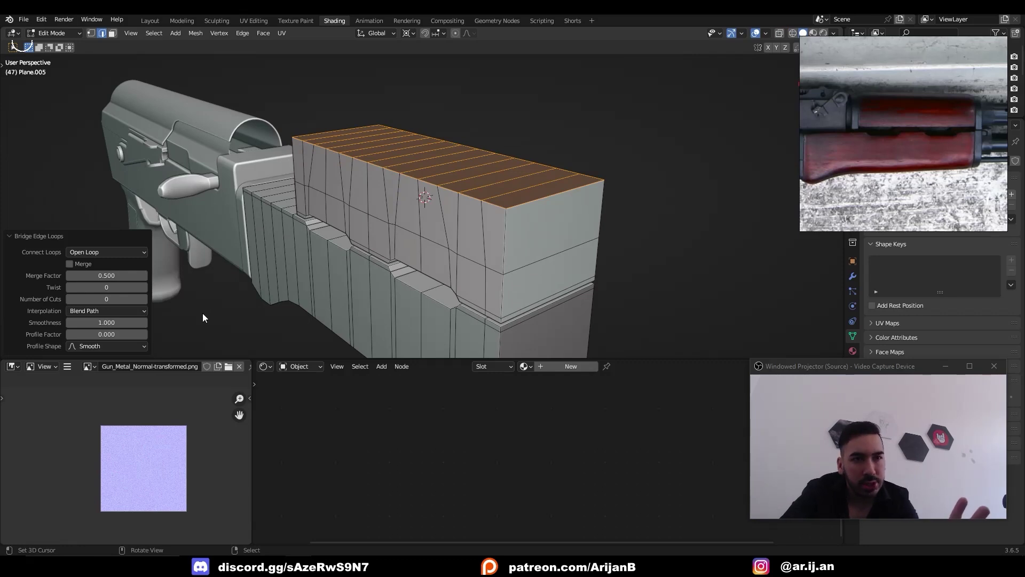
Step: Shear the upper handguard's row of top faces to the blueprint's sloping line and raise them about 0.0032 m along Z
{"action": "key", "text": "3"}
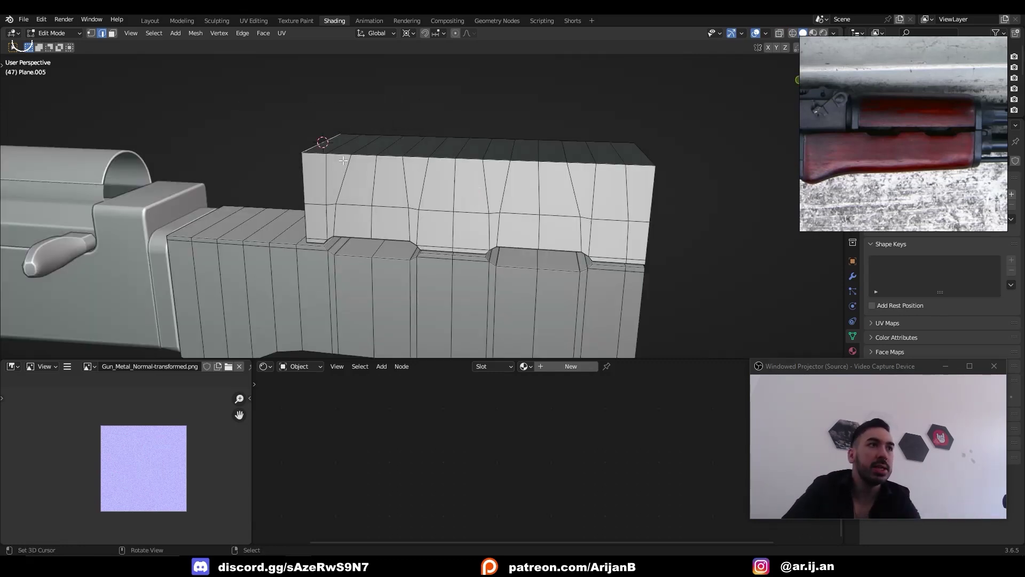
{"action": "middle_click_drag", "start_coordinate": [349, 119], "coordinate": [327, 153]}
{"action": "left_click", "coordinate": [339, 152]}
{"action": "right_click", "coordinate": [628, 153], "text": "ctrl"}
{"action": "middle_click_drag", "start_coordinate": [627, 152], "coordinate": [540, 179]}
{"action": "key", "text": "KP_3"}
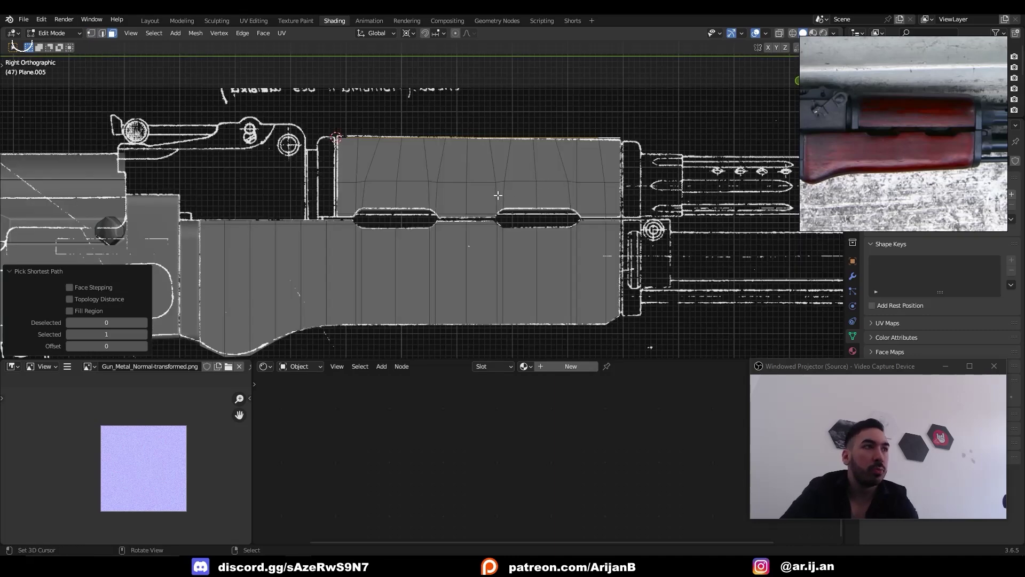
{"action": "key", "text": "t"}
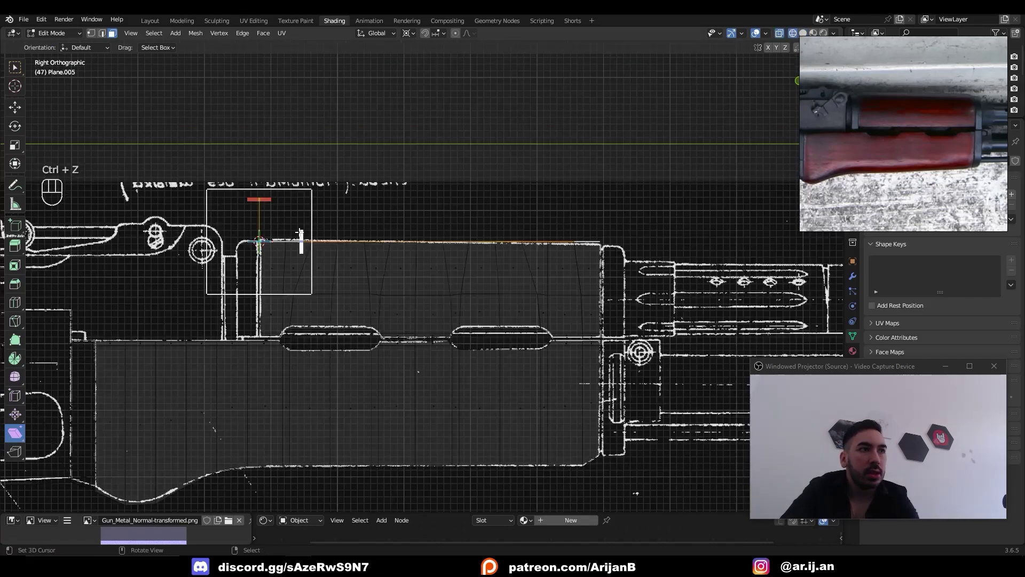
{"action": "left_click_drag", "start_coordinate": [301, 235], "coordinate": [302, 233]}
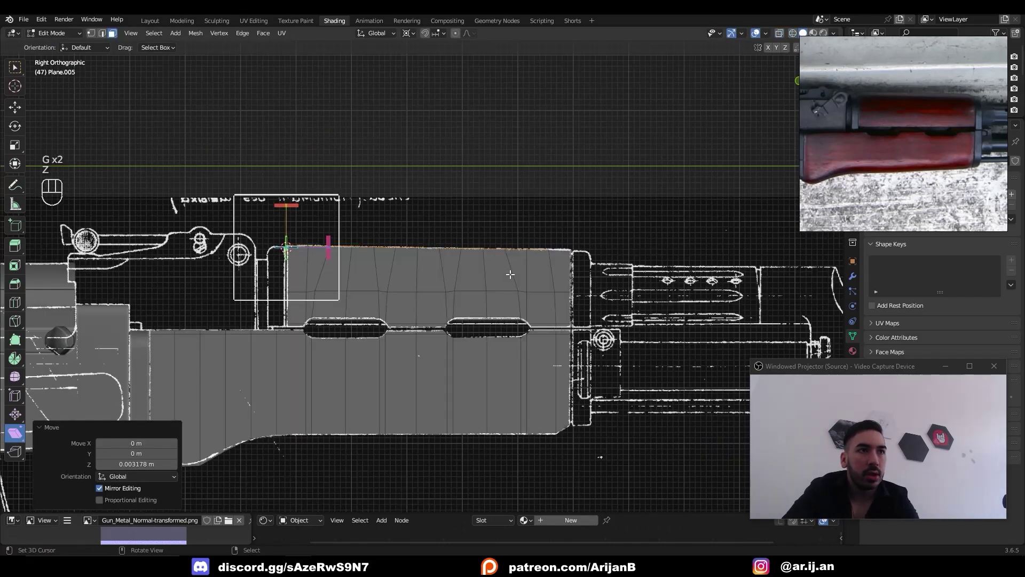
Step: Select the whole handguard mesh and recalculate its normals
{"action": "middle_click_drag", "start_coordinate": [510, 275], "coordinate": [449, 312]}
{"action": "key", "text": "Tab"}
{"action": "key", "text": "Tab"}
{"action": "key", "text": "a"}
{"action": "key", "text": "shift+n"}
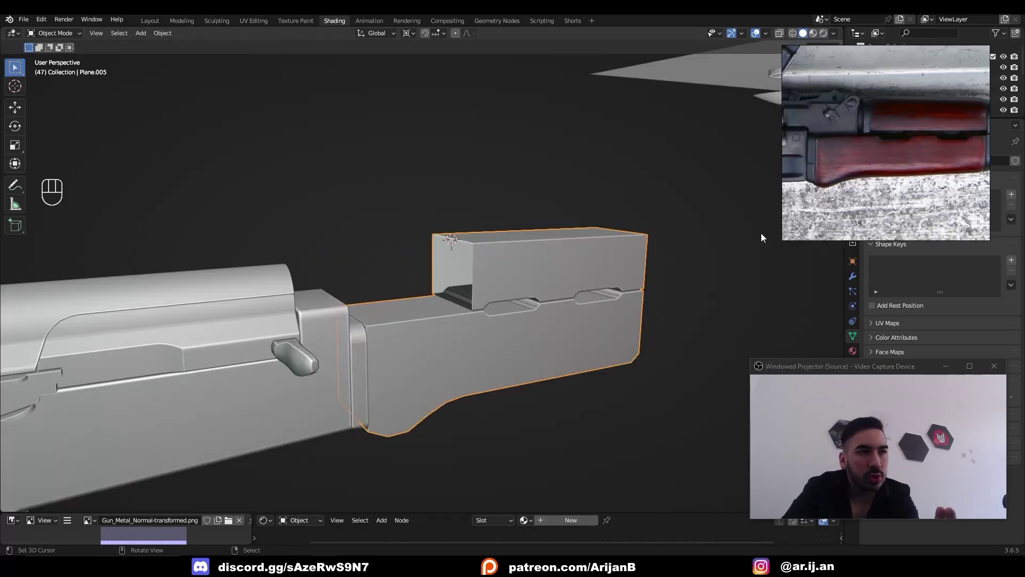
Step: Add a level 2 subdivision surface to the handguard object and shade it smooth
{"action": "middle_click_drag", "start_coordinate": [784, 287], "coordinate": [475, 302]}
{"action": "key", "text": "ctrl+1"}
{"action": "key", "text": "ctrl+2"}
{"action": "left_click", "coordinate": [162, 33]}
{"action": "left_click", "coordinate": [209, 269]}
{"action": "middle_click_drag", "start_coordinate": [233, 283], "coordinate": [299, 294]}
Step: Bridge the two vertical edge paths at the upper handguard's open rear end to close it
{"action": "key", "text": "Tab"}
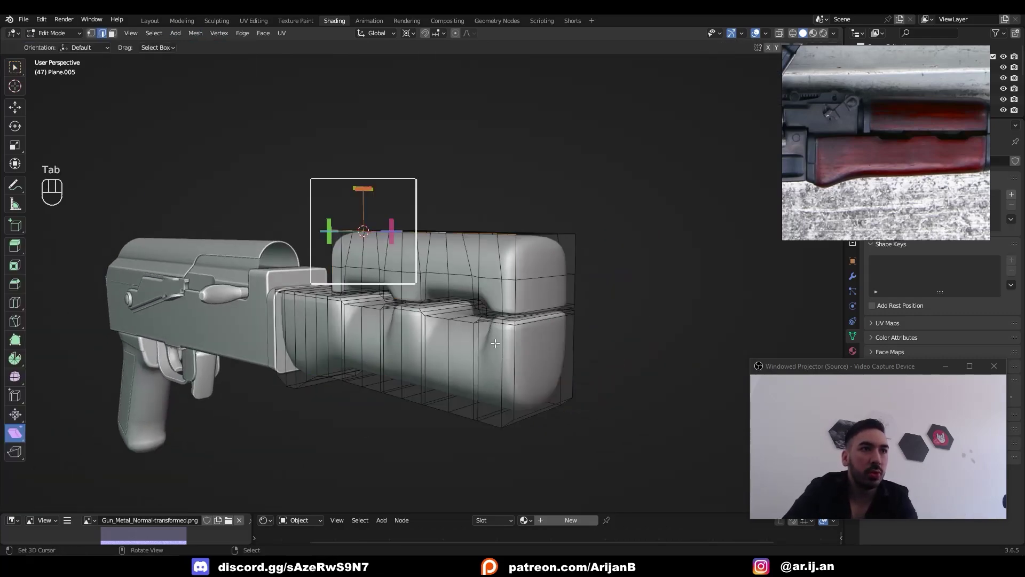
{"action": "key", "text": "w"}
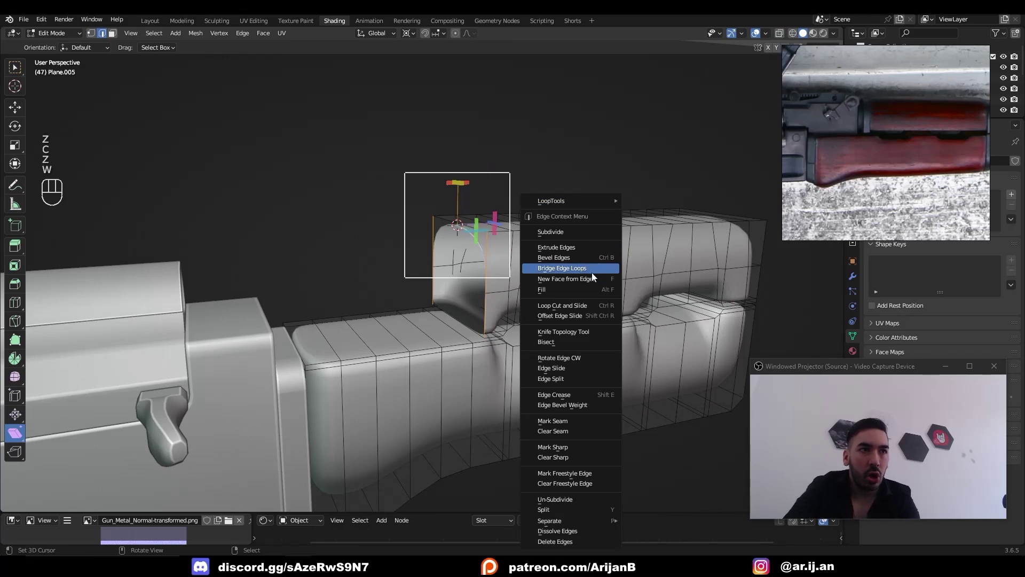
{"action": "left_click", "coordinate": [592, 271]}
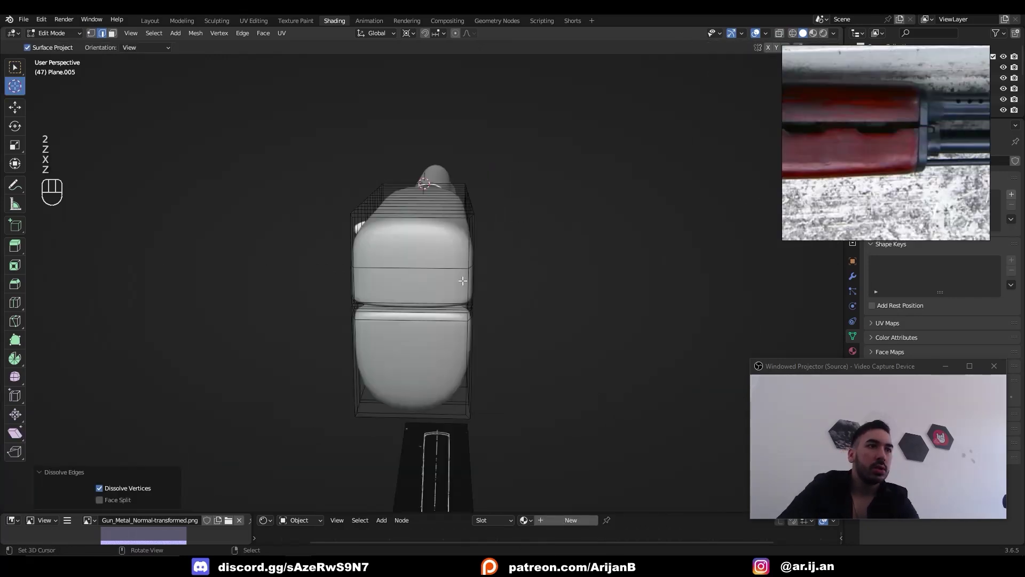
Step: Cut a centred lengthwise edge loop through the upper handguard and another through the lower handguard
{"action": "key", "text": "ctrl+r"}
{"action": "left_click", "coordinate": [419, 224]}
{"action": "right_click", "coordinate": [419, 225]}
{"action": "key", "text": "ctrl+r"}
{"action": "left_click", "coordinate": [409, 327]}
{"action": "key", "text": "z"}
{"action": "middle_click_drag", "start_coordinate": [439, 283], "coordinate": [442, 262]}
Step: Delete one lengthwise half of the handguard mesh and add a Mirror modifier across the X axis
{"action": "key", "text": "1"}
{"action": "key", "text": "a"}
{"action": "key", "text": "a"}
{"action": "key", "text": "b"}
{"action": "left_click_drag", "start_coordinate": [433, 180], "coordinate": [551, 433]}
{"action": "key", "text": "x"}
{"action": "left_click", "coordinate": [491, 146]}
{"action": "left_click", "coordinate": [897, 161]}
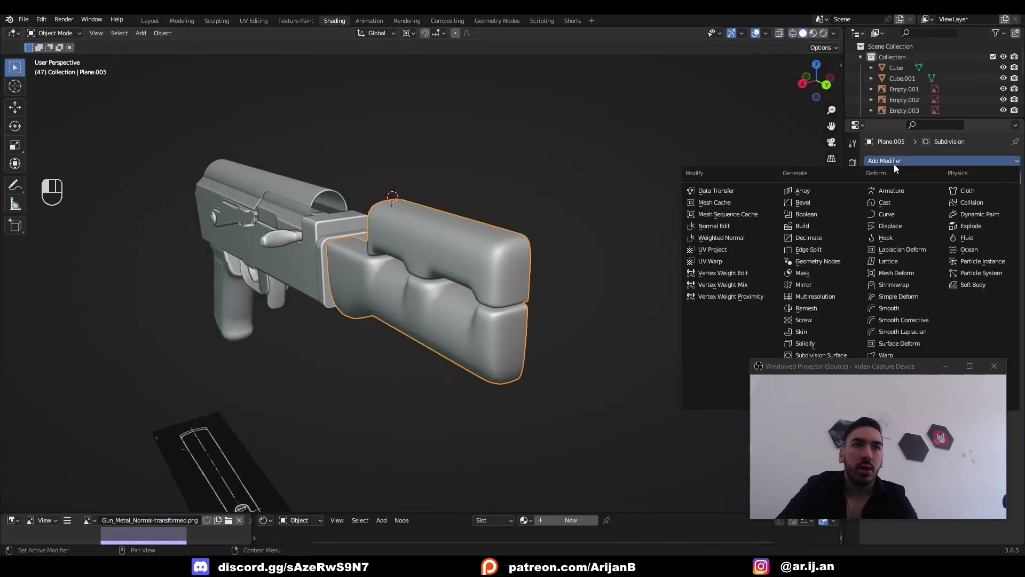
{"action": "left_click", "coordinate": [822, 284]}
{"action": "scroll", "coordinate": [488, 302], "scroll_direction": "up", "scroll_amount": 3}
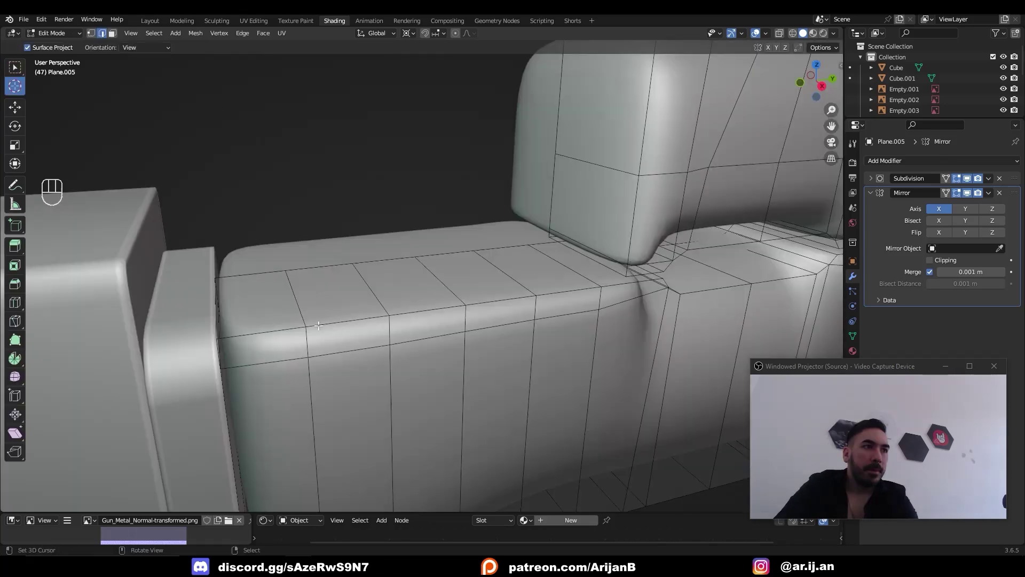
Step: Select the corner edges along the lower handguard's upper side, following the vent cutouts
{"action": "right_click", "coordinate": [302, 324], "text": "alt"}
{"action": "middle_click_drag", "start_coordinate": [320, 320], "coordinate": [283, 320]}
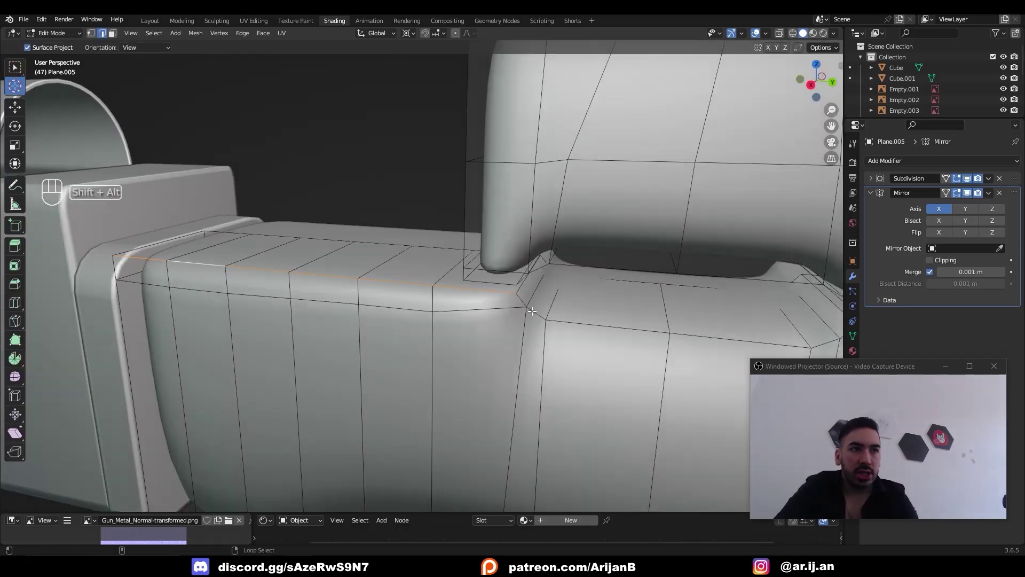
{"action": "middle_click_drag", "start_coordinate": [582, 313], "coordinate": [513, 292], "text": "shift"}
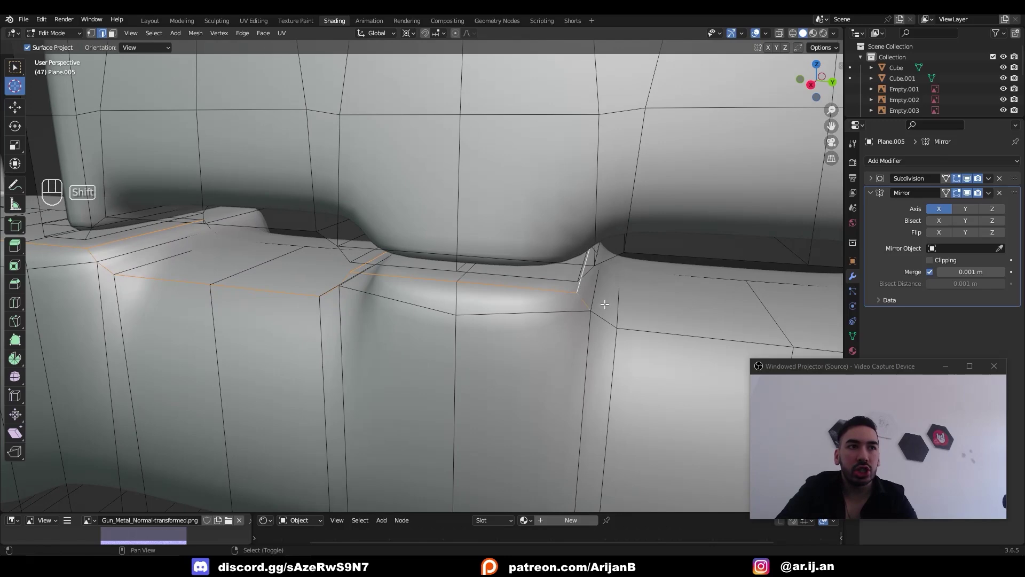
{"action": "middle_click_drag", "start_coordinate": [639, 321], "coordinate": [514, 278], "text": "shift"}
{"action": "right_click", "coordinate": [576, 270], "text": "alt+shift"}
{"action": "scroll", "coordinate": [576, 270], "scroll_direction": "down", "scroll_amount": 7}
{"action": "scroll", "coordinate": [520, 287], "scroll_direction": "up", "scroll_amount": 6}
{"action": "key", "text": "z"}
{"action": "key", "text": "z"}
{"action": "scroll", "coordinate": [521, 285], "scroll_direction": "down", "scroll_amount": 3}
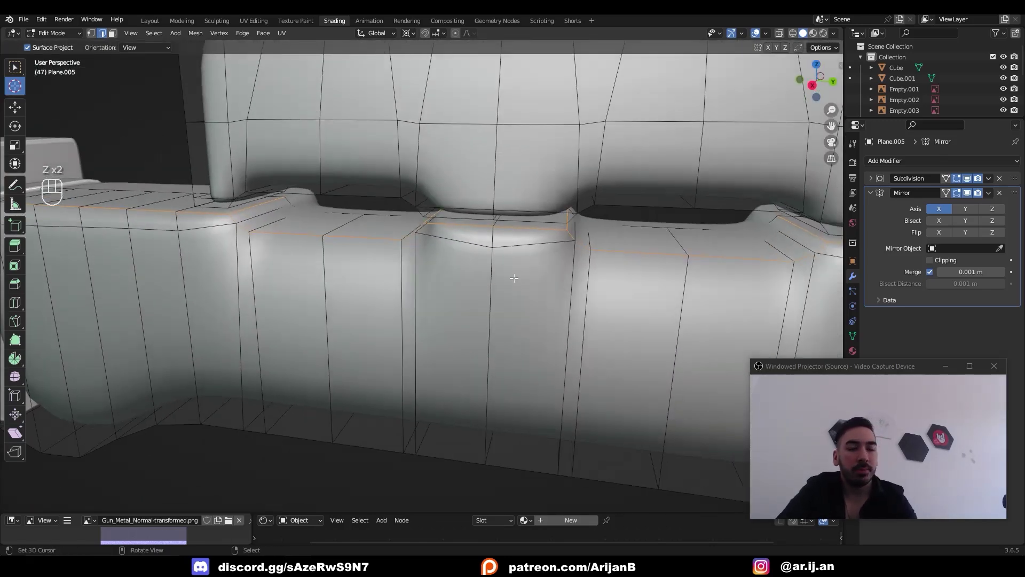
Step: Extend the selection to similar edges and deselect the unwanted outer ones, keeping the seam and vent edges between the two handguards
{"action": "key", "text": "shift+g"}
{"action": "left_click", "coordinate": [446, 282]}
{"action": "scroll", "coordinate": [437, 275], "scroll_direction": "down", "scroll_amount": 4}
{"action": "key", "text": "z"}
{"action": "middle_click_drag", "start_coordinate": [437, 275], "coordinate": [520, 283]}
{"action": "scroll", "coordinate": [520, 284], "scroll_direction": "down", "scroll_amount": 2}
{"action": "key", "text": "ctrl+z"}
{"action": "key", "text": "c"}
{"action": "mouse_move", "coordinate": [462, 158]}
{"action": "middle_mouse_down"}
{"action": "mouse_move", "coordinate": [660, 139]}
{"action": "mouse_move", "coordinate": [568, 161]}
{"action": "middle_mouse_up"}
{"action": "right_click", "coordinate": [661, 139]}
{"action": "scroll", "coordinate": [534, 193], "scroll_direction": "up", "scroll_amount": 3}
{"action": "key", "text": "z"}
{"action": "middle_click_drag", "start_coordinate": [478, 249], "coordinate": [534, 250]}
{"action": "scroll", "coordinate": [534, 251], "scroll_direction": "down", "scroll_amount": 3}
{"action": "key", "text": "z"}
{"action": "key", "text": "c"}
{"action": "middle_click_drag", "start_coordinate": [631, 298], "coordinate": [302, 311]}
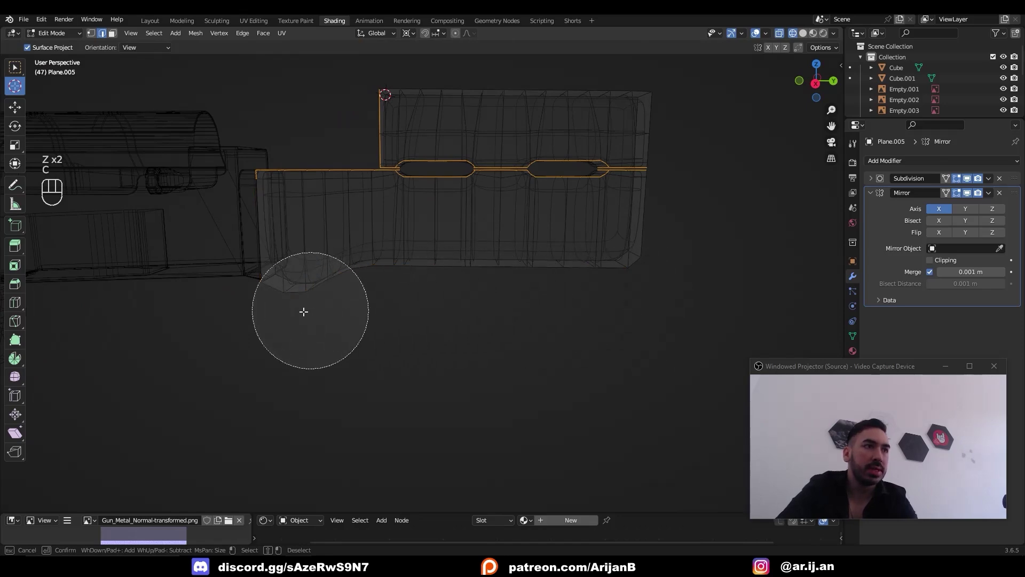
{"action": "right_click", "coordinate": [234, 227]}
Step: Add the lower handguard's rear edge and the upper handguard's rear end edges to the selection
{"action": "middle_click_drag", "start_coordinate": [234, 226], "coordinate": [249, 233]}
{"action": "scroll", "coordinate": [249, 233], "scroll_direction": "up", "scroll_amount": 4}
{"action": "left_click", "coordinate": [250, 415], "text": "alt+shift"}
{"action": "scroll", "coordinate": [250, 414], "scroll_direction": "down", "scroll_amount": 2}
{"action": "middle_click_drag", "start_coordinate": [250, 415], "coordinate": [320, 384]}
{"action": "scroll", "coordinate": [320, 384], "scroll_direction": "up", "scroll_amount": 2}
{"action": "key", "text": "g"}
{"action": "right_click", "coordinate": [360, 321]}
{"action": "middle_click_drag", "start_coordinate": [528, 139], "coordinate": [415, 357], "text": "shift"}
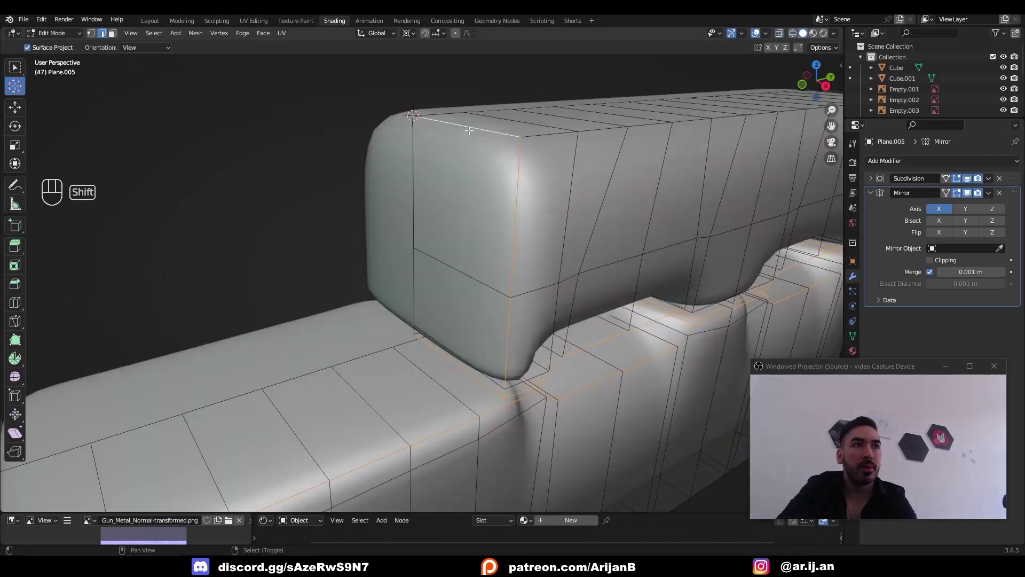
{"action": "scroll", "coordinate": [481, 133], "scroll_direction": "down", "scroll_amount": 5}
Step: Extend the edge selection around the front ends of the upper and lower handguards
{"action": "key", "text": "z"}
{"action": "middle_click_drag", "start_coordinate": [453, 235], "coordinate": [256, 262]}
{"action": "key", "text": "z"}
{"action": "right_click", "coordinate": [549, 323], "text": "alt+shift"}
{"action": "right_click", "coordinate": [569, 166], "text": "alt+shift"}
{"action": "middle_click_drag", "start_coordinate": [541, 422], "coordinate": [543, 313], "text": "shift"}
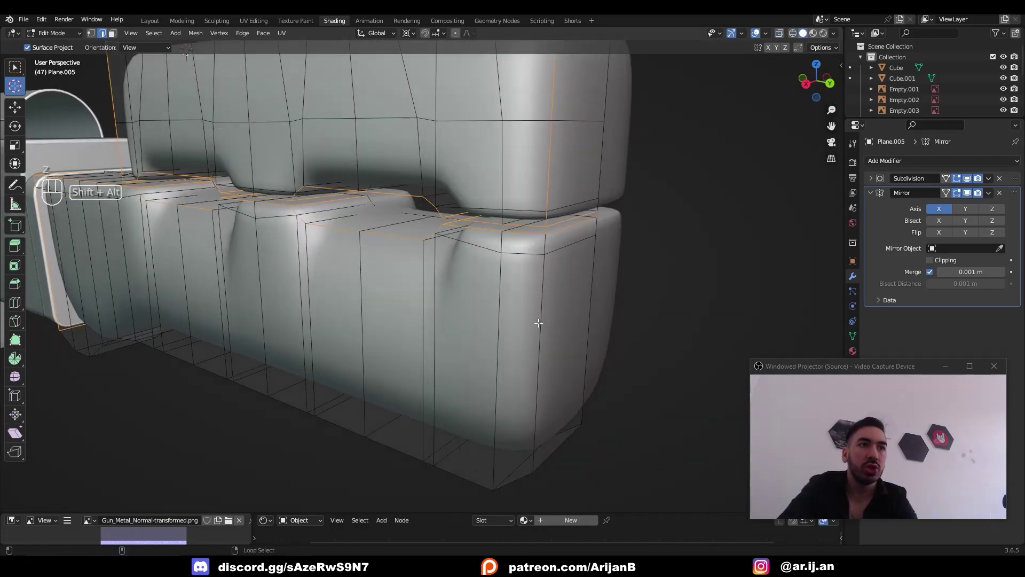
{"action": "middle_click_drag", "start_coordinate": [557, 421], "coordinate": [533, 411]}
{"action": "scroll", "coordinate": [480, 363], "scroll_direction": "up", "scroll_amount": 2}
{"action": "middle_click_drag", "start_coordinate": [320, 299], "coordinate": [422, 307], "text": "shift"}
Step: Bevel the selected handguard edges about 0.00525 m wide with 2 segments and a shape of 1.000
{"action": "key", "text": "ctrl+z"}
{"action": "key", "text": "ctrl+b"}
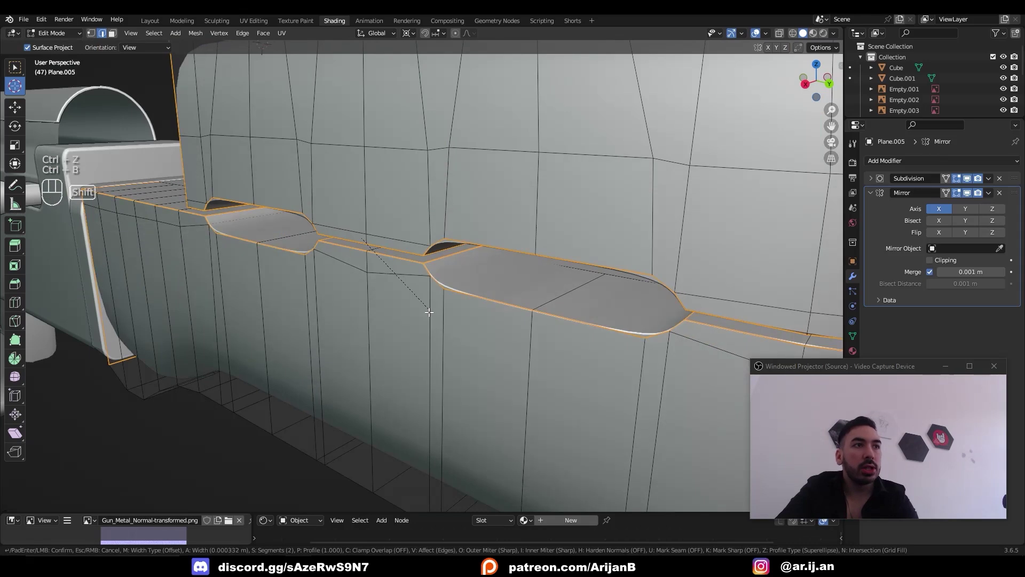
{"action": "left_click", "coordinate": [421, 356]}
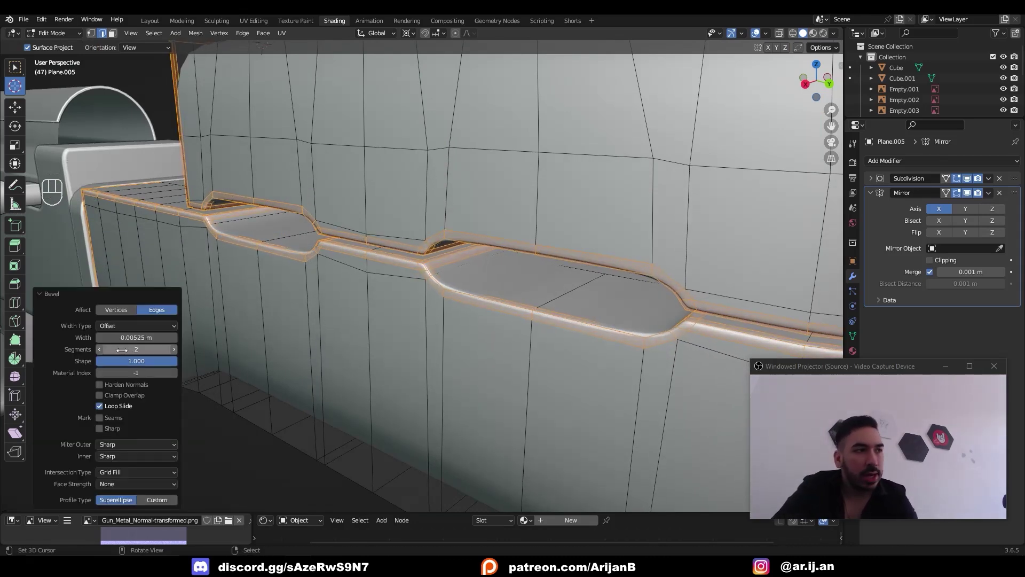
{"action": "key", "text": "Tab"}
{"action": "key", "text": "Tab"}
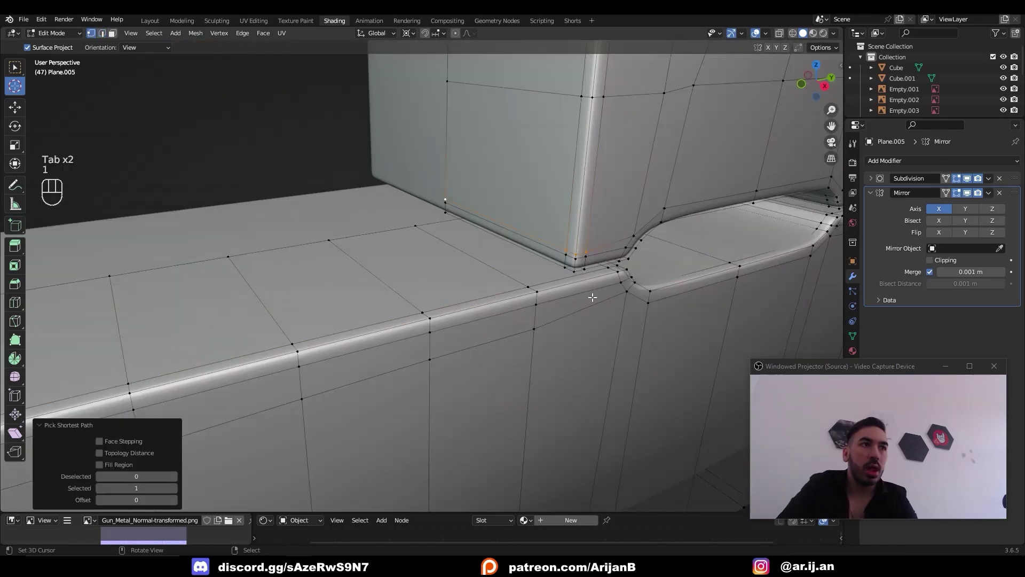
Step: Slide the horizontal edge path low on the upper handguard's rear face by a factor of 0.085
{"action": "key", "text": "1"}
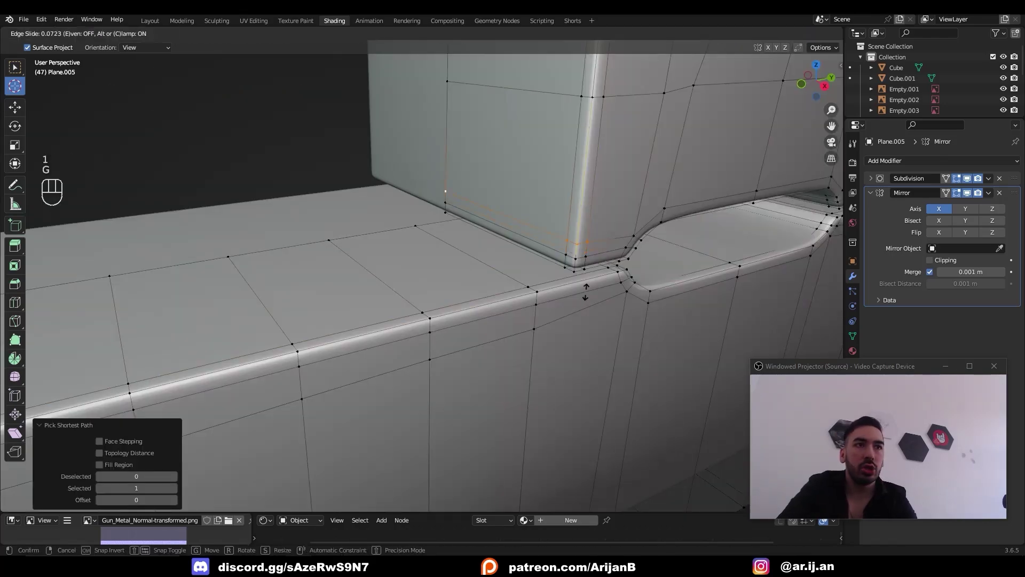
{"action": "key", "text": "g"}
{"action": "key", "text": "g"}
{"action": "left_click", "coordinate": [501, 278]}
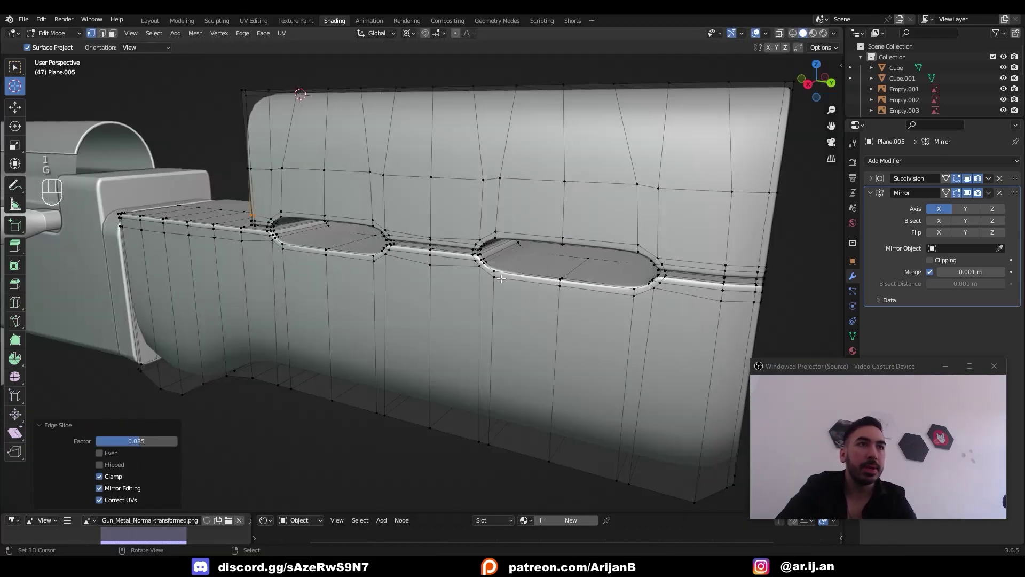
Step: Try adding a lengthwise loop cut along the upper handguard's top
{"action": "middle_click_drag", "start_coordinate": [501, 278], "coordinate": [299, 275], "text": "shift"}
{"action": "scroll", "coordinate": [480, 272], "scroll_direction": "up", "scroll_amount": 2}
{"action": "middle_click_drag", "start_coordinate": [534, 264], "coordinate": [512, 263]}
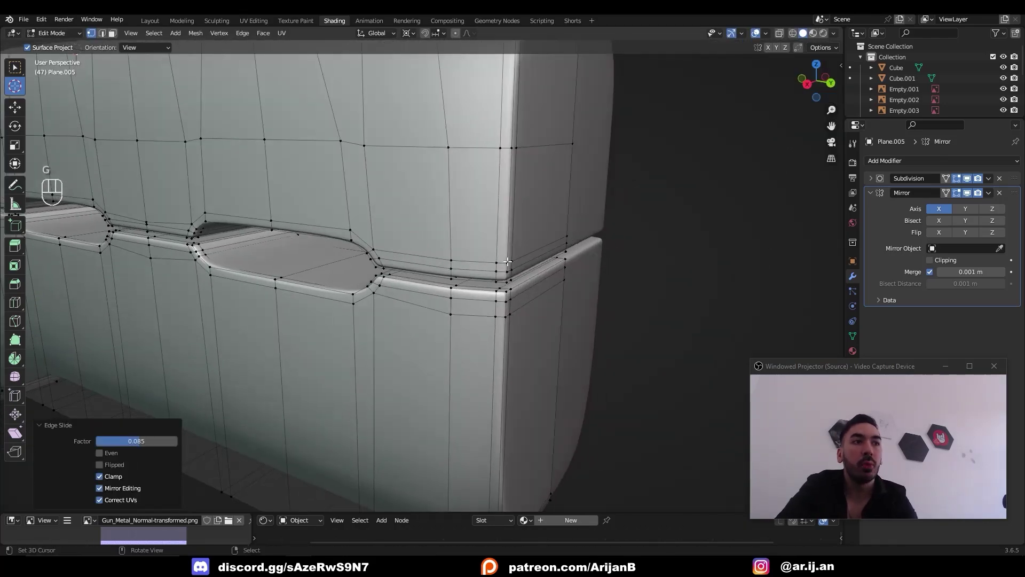
{"action": "middle_click_drag", "start_coordinate": [494, 304], "coordinate": [582, 291]}
{"action": "scroll", "coordinate": [435, 252], "scroll_direction": "down", "scroll_amount": 4}
{"action": "middle_click_drag", "start_coordinate": [283, 245], "coordinate": [435, 293], "text": "shift"}
{"action": "scroll", "coordinate": [434, 292], "scroll_direction": "up", "scroll_amount": 4}
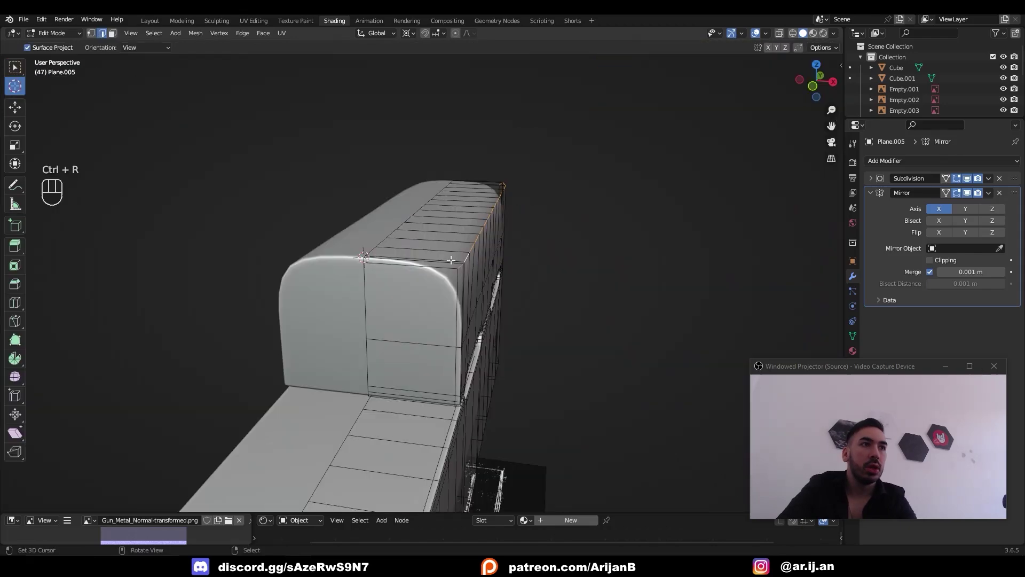
{"action": "key", "text": "ctrl+r"}
{"action": "left_click", "coordinate": [416, 263]}
{"action": "right_click", "coordinate": [415, 263]}
{"action": "middle_click_drag", "start_coordinate": [442, 261], "coordinate": [483, 243]}
{"action": "key", "text": "ctrl+z"}
Step: Try a new lengthwise loop cut on the upper handguard's top with its corner edge loop slid by a factor of -0.388
{"action": "key", "text": "ctrl+r"}
{"action": "left_click", "coordinate": [411, 249]}
{"action": "right_click", "coordinate": [412, 249]}
{"action": "key", "text": "1"}
{"action": "left_click", "coordinate": [456, 243], "text": "alt"}
{"action": "key", "text": "g"}
{"action": "key", "text": "g"}
{"action": "left_click", "coordinate": [495, 260]}
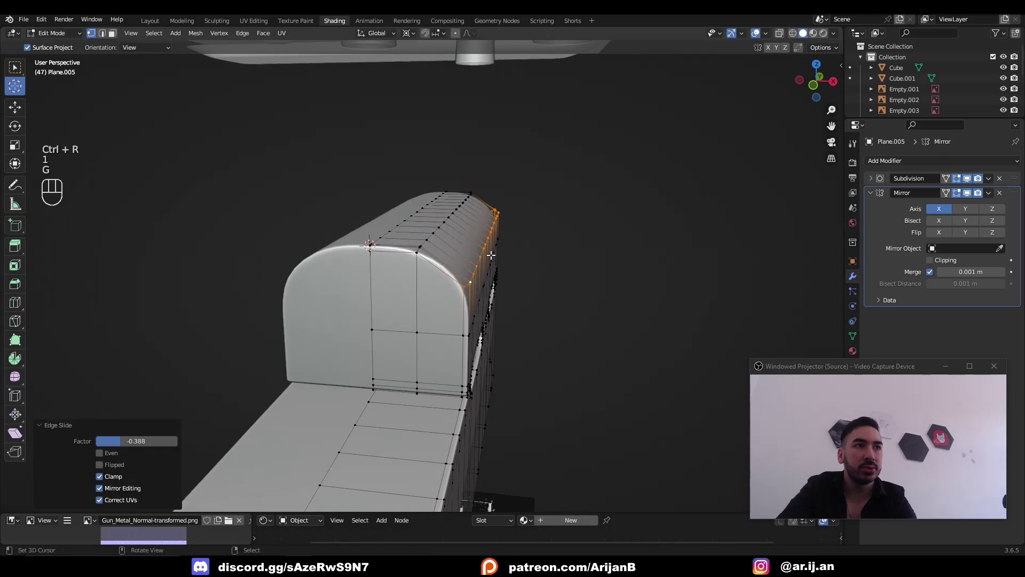
{"action": "key", "text": "ctrl+z"}
{"action": "key", "text": "ctrl+z"}
{"action": "key", "text": "ctrl+z"}
{"action": "key", "text": "ctrl+z"}
Step: Slide the upper handguard's top corner edge loop to round its cross-section
{"action": "key", "text": "2"}
{"action": "left_click", "coordinate": [474, 251], "text": "alt"}
{"action": "key", "text": "g"}
{"action": "key", "text": "g"}
{"action": "left_click", "coordinate": [491, 262]}
Step: Try sliding the upper handguard's top corner edge loop a second time for a rounder profile
{"action": "key", "text": "g"}
{"action": "key", "text": "g"}
{"action": "left_click", "coordinate": [499, 263]}
{"action": "key", "text": "Tab"}
{"action": "scroll", "coordinate": [446, 278], "scroll_direction": "up", "scroll_amount": 4}
{"action": "key", "text": "Tab"}
{"action": "key", "text": "ctrl+z"}
{"action": "key", "text": "ctrl+z"}
{"action": "key", "text": "ctrl+z"}
Step: Place the Mirror modifier above Subdivision on the handguard object and apply it
{"action": "middle_click_drag", "start_coordinate": [435, 263], "coordinate": [377, 259]}
{"action": "scroll", "coordinate": [427, 276], "scroll_direction": "down", "scroll_amount": 3}
{"action": "key", "text": "Tab"}
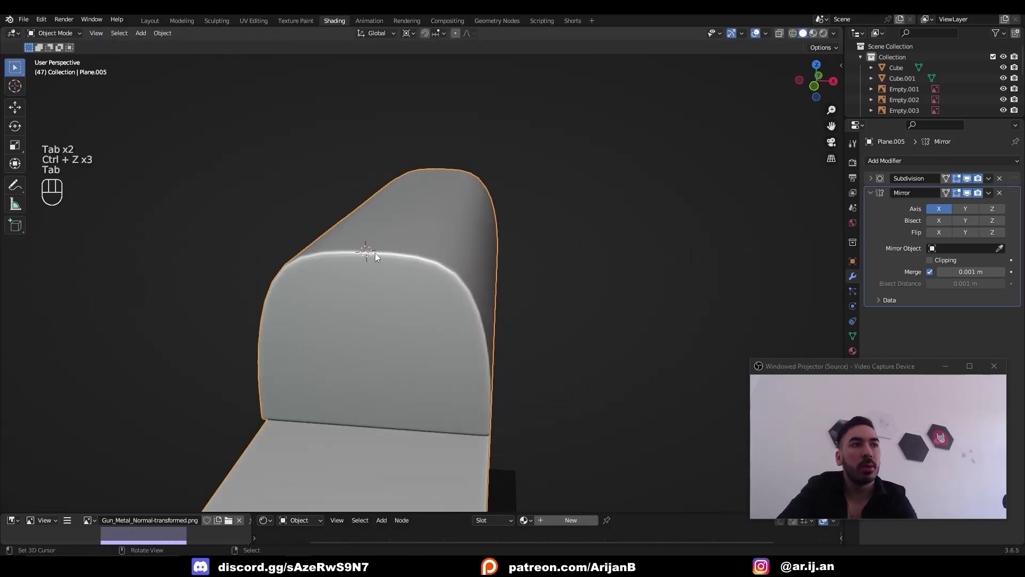
{"action": "key", "text": "Tab"}
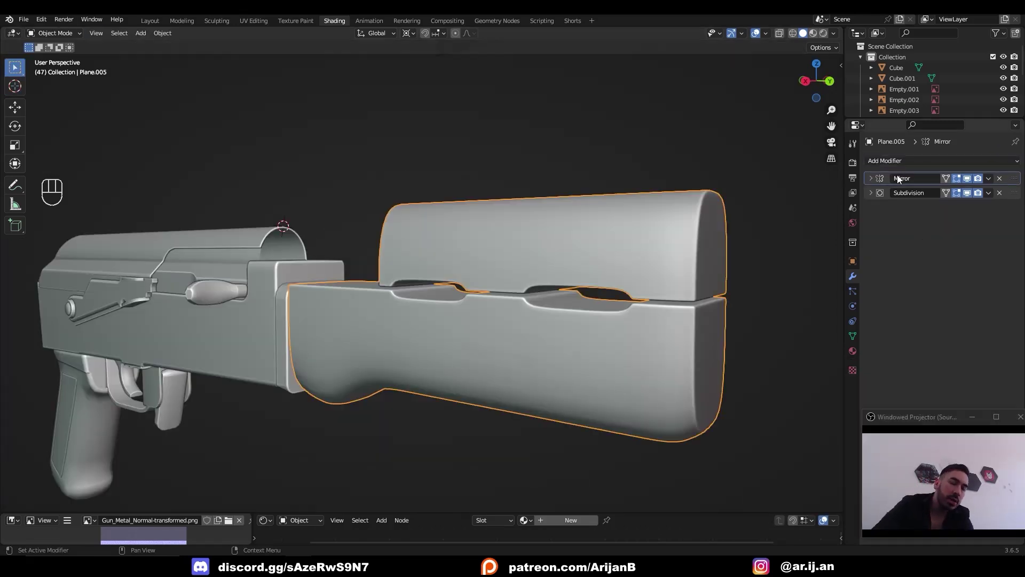
{"action": "key", "text": "ctrl+a"}
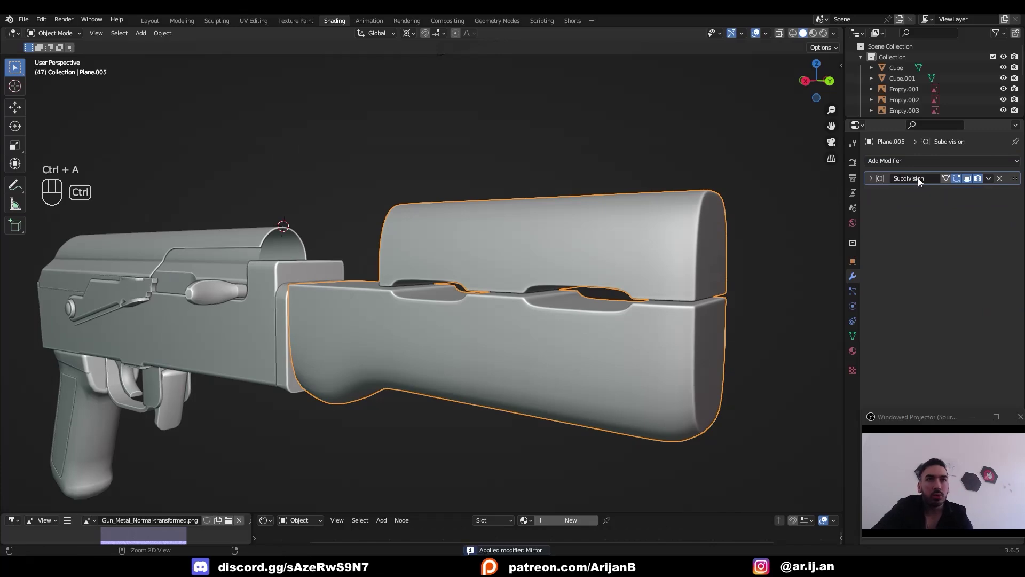
Step: Lower the upper handguard's two top corner edge loops along Z and fine-tune the heights into a smooth arch
{"action": "scroll", "coordinate": [588, 326], "scroll_direction": "up", "scroll_amount": 3}
{"action": "key", "text": "Tab"}
{"action": "middle_click_drag", "start_coordinate": [587, 325], "coordinate": [533, 280]}
{"action": "key", "text": "g"}
{"action": "key", "text": "z"}
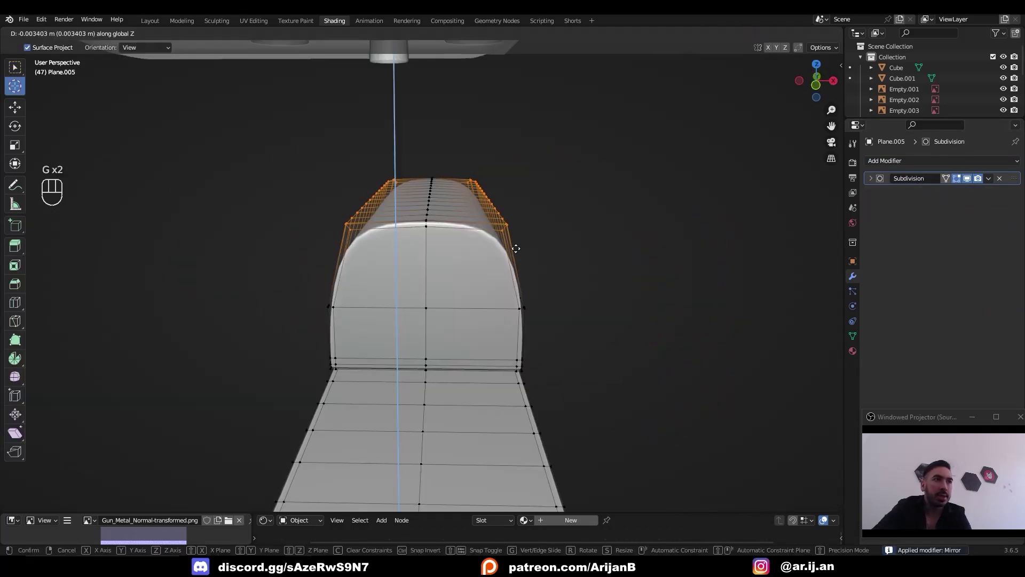
{"action": "left_click", "coordinate": [514, 271]}
{"action": "key", "text": "Tab"}
{"action": "middle_click_drag", "start_coordinate": [539, 275], "coordinate": [498, 263]}
{"action": "key", "text": "Tab"}
{"action": "key", "text": "g"}
{"action": "key", "text": "z"}
{"action": "left_click", "coordinate": [451, 254]}
{"action": "key", "text": "Tab"}
{"action": "middle_click_drag", "start_coordinate": [581, 272], "coordinate": [522, 288]}
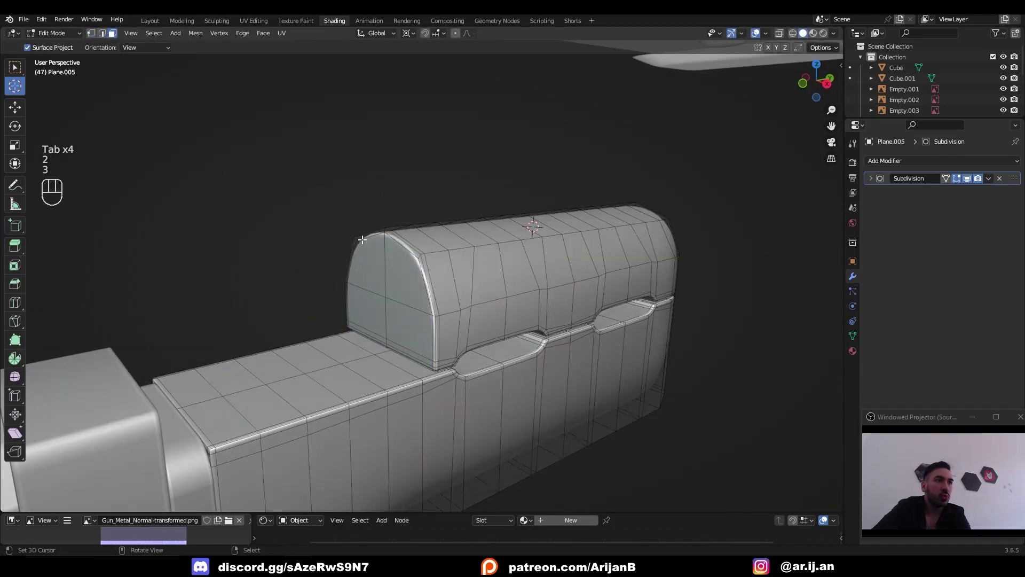
Step: Frame the handguards in the reference photo and select the whole rear end-face region of the upper handguard
{"action": "right_click", "coordinate": [430, 365], "text": "ctrl+shift"}
{"action": "right_click_drag", "start_coordinate": [1024, 180], "coordinate": [685, 195]}
{"action": "scroll", "coordinate": [697, 171], "scroll_direction": "up", "scroll_amount": 4}
{"action": "scroll", "coordinate": [739, 169], "scroll_direction": "down", "scroll_amount": 1}
{"action": "scroll", "coordinate": [742, 172], "scroll_direction": "down", "scroll_amount": 5}
{"action": "scroll", "coordinate": [790, 184], "scroll_direction": "up", "scroll_amount": 3}
{"action": "middle_click_drag", "start_coordinate": [839, 190], "coordinate": [713, 181]}
{"action": "scroll", "coordinate": [712, 203], "scroll_direction": "down", "scroll_amount": 2}
{"action": "right_click_drag", "start_coordinate": [705, 211], "coordinate": [710, 208]}
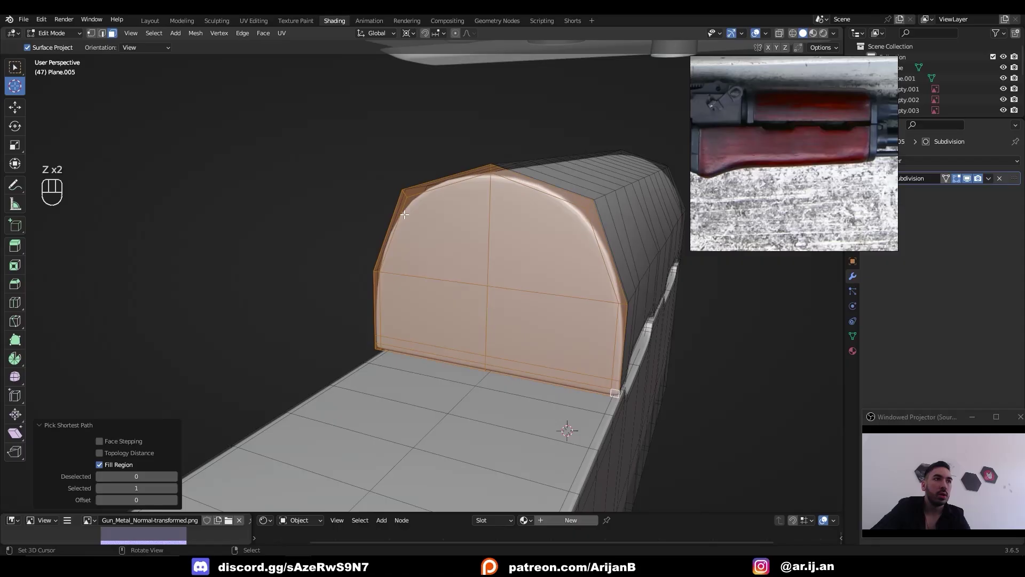
{"action": "left_click", "coordinate": [397, 208]}
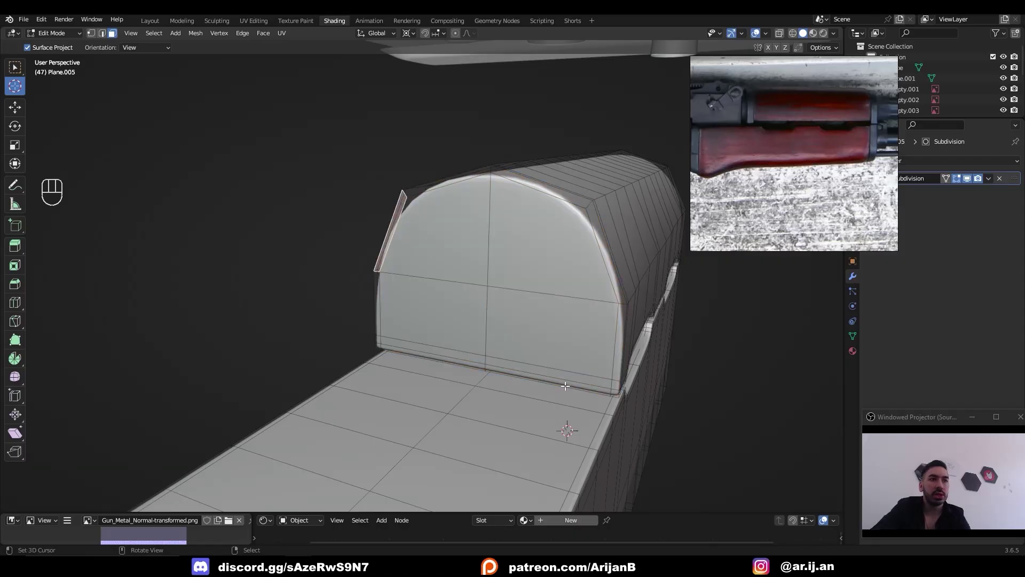
{"action": "right_click", "coordinate": [613, 393], "text": "ctrl+shift"}
{"action": "middle_click_drag", "start_coordinate": [613, 393], "coordinate": [558, 389]}
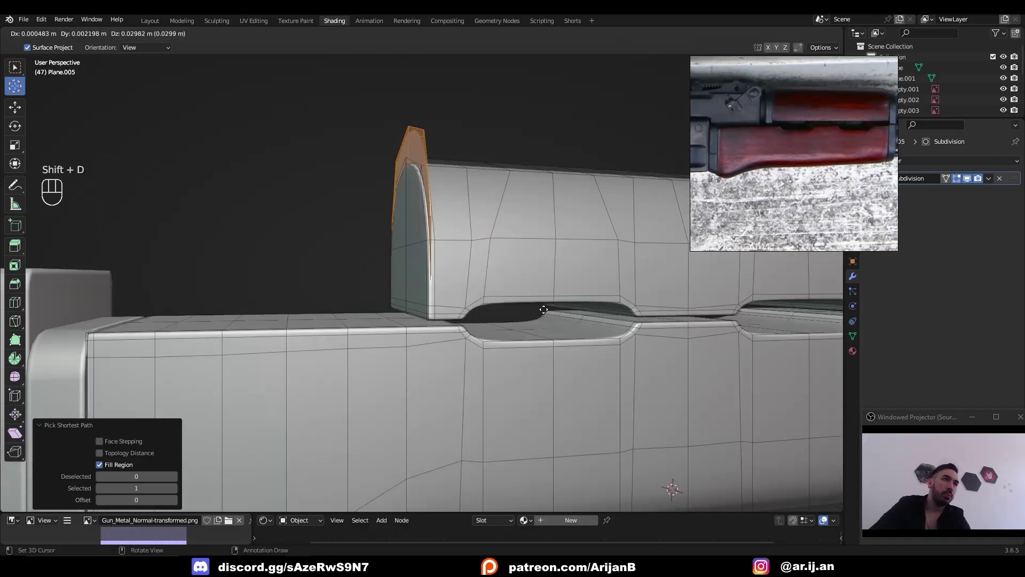
Step: Duplicate the selected rear end faces in place and separate them into a new object
{"action": "key", "text": "shift+d"}
{"action": "right_click", "coordinate": [531, 333]}
{"action": "key", "text": "p"}
{"action": "left_click", "coordinate": [531, 332]}
Step: Dissolve the extra horizontal edges near the lower end of the separated end-face object
{"action": "key", "text": "Tab"}
{"action": "left_click", "coordinate": [427, 247]}
{"action": "key", "text": "x"}
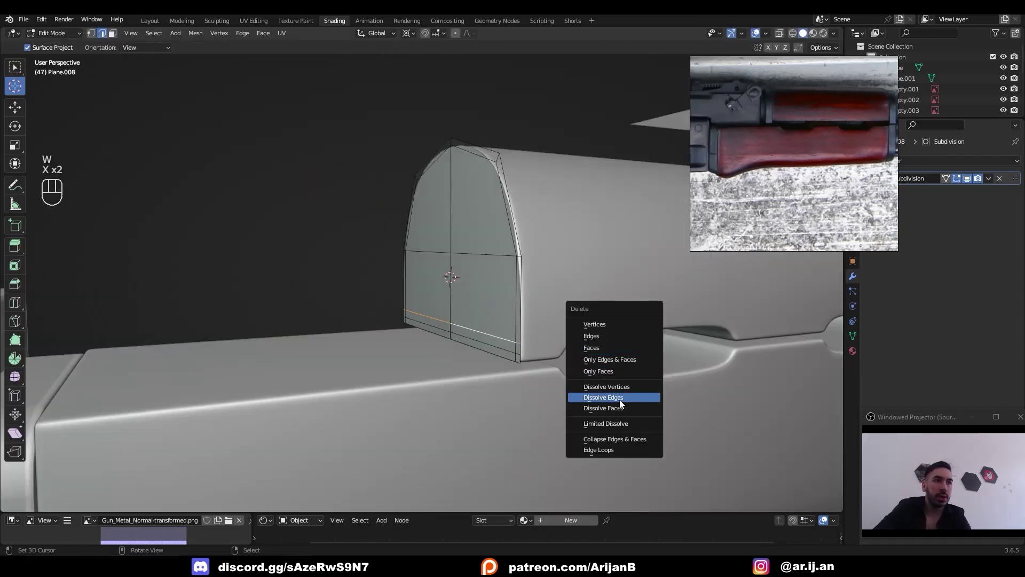
{"action": "left_click", "coordinate": [619, 400]}
Step: Extrude the whole end-face object rearward about 0.0338 m to the collar outline on the side-view blueprint
{"action": "key", "text": "a"}
{"action": "middle_click_drag", "start_coordinate": [619, 401], "coordinate": [546, 357]}
{"action": "scroll", "coordinate": [552, 356], "scroll_direction": "down", "scroll_amount": 2}
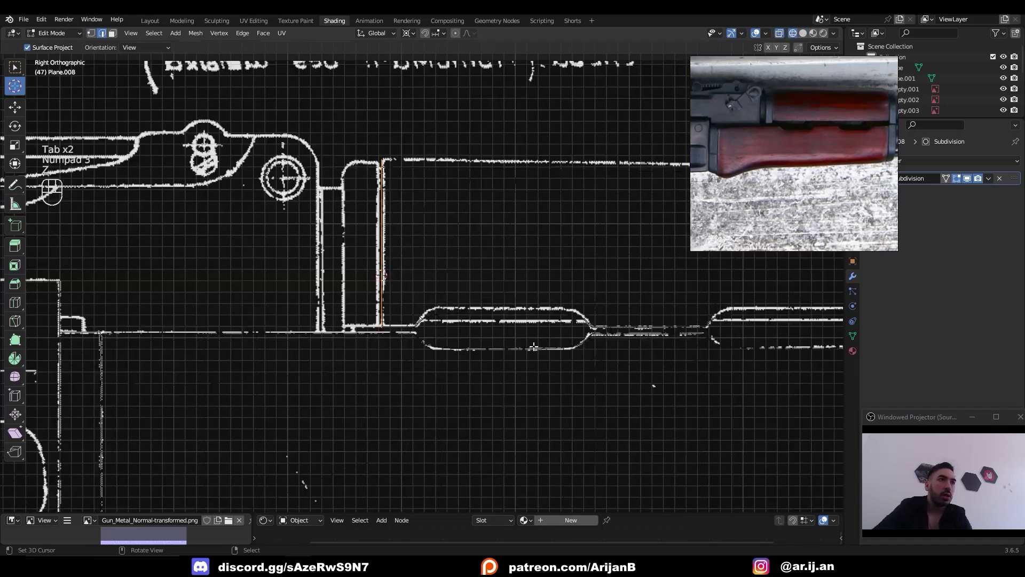
{"action": "key", "text": "e"}
{"action": "left_click", "coordinate": [492, 357]}
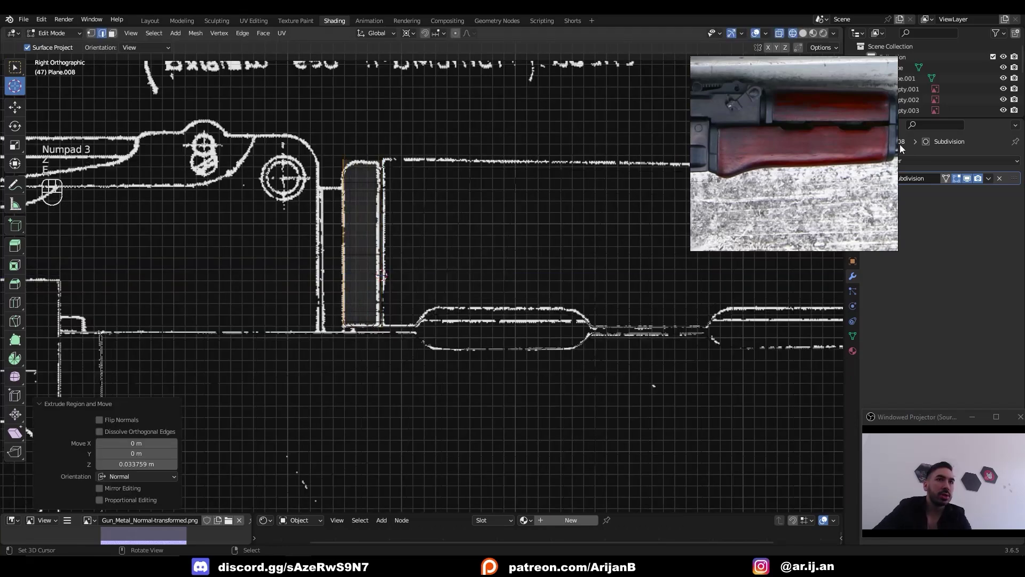
Step: Bevel the centred edge loop around the extruded collar into supporting loops that sharpen its ends
{"action": "key", "text": "ctrl+b"}
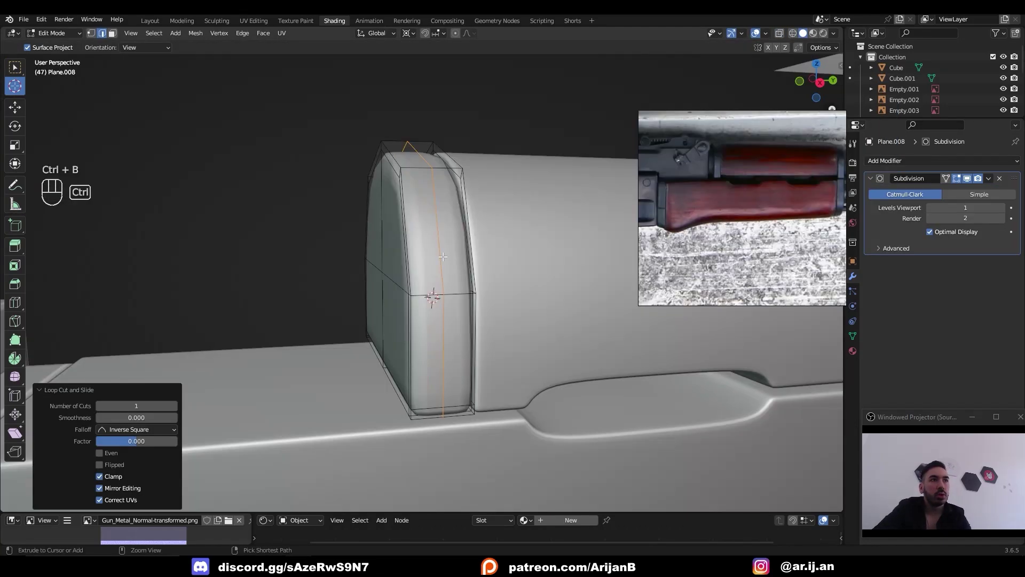
{"action": "key", "text": "ctrl+b"}
{"action": "left_click", "coordinate": [536, 332]}
{"action": "key", "text": "Tab"}
{"action": "middle_click_drag", "start_coordinate": [536, 332], "coordinate": [361, 170]}
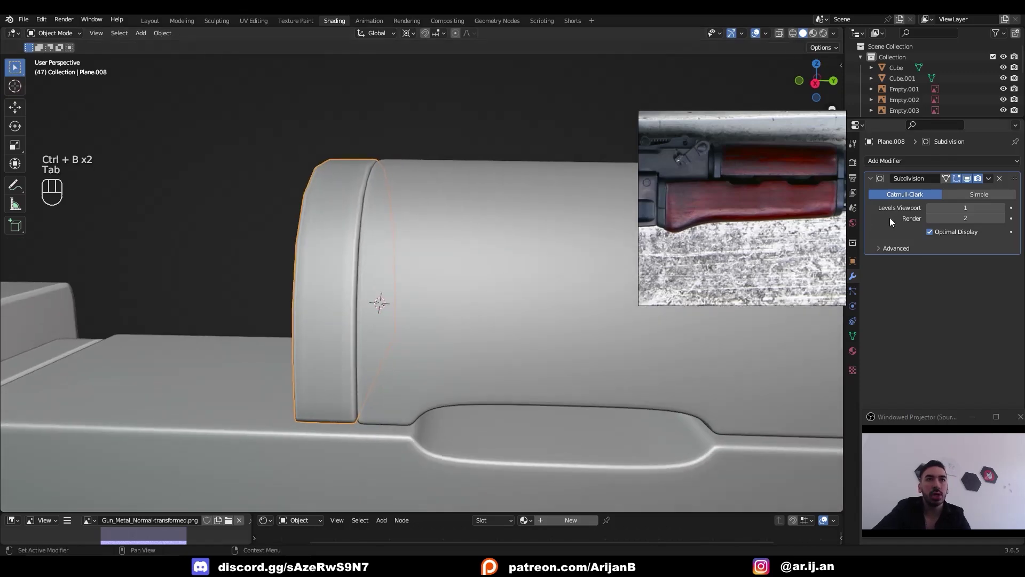
Step: Apply the rear collar's Subdivision modifier and dissolve the extra edge loop running around its middle
{"action": "key", "text": "ctrl+a"}
{"action": "key", "text": "Tab"}
{"action": "key", "text": "x"}
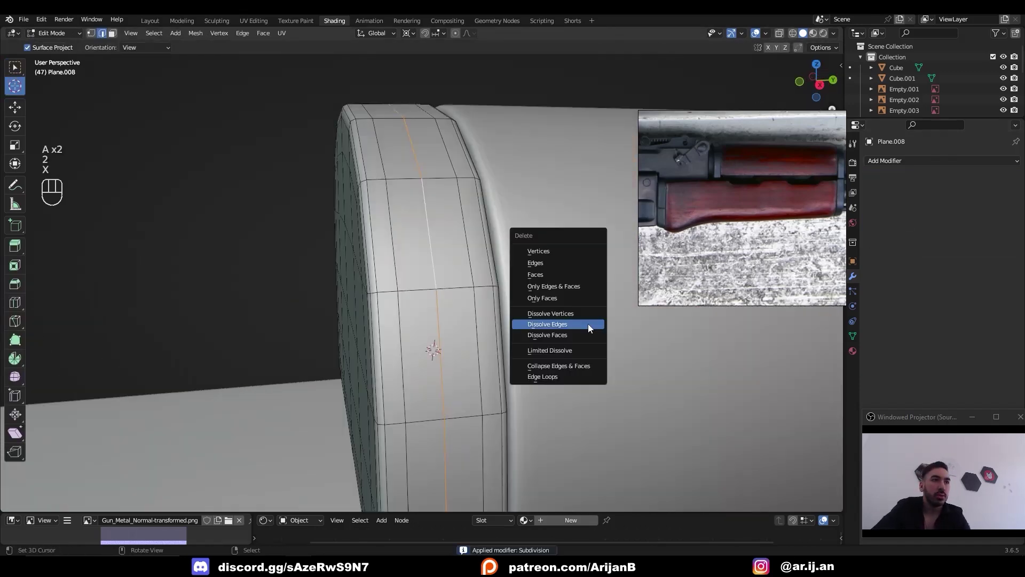
{"action": "left_click", "coordinate": [589, 328]}
{"action": "middle_click_drag", "start_coordinate": [588, 328], "coordinate": [511, 316]}
Step: Add a cylinder mesh at the base of the collar, scale it towards the collar's size and rotate it 90° about X
{"action": "key", "text": "1"}
{"action": "key", "text": "shift+a"}
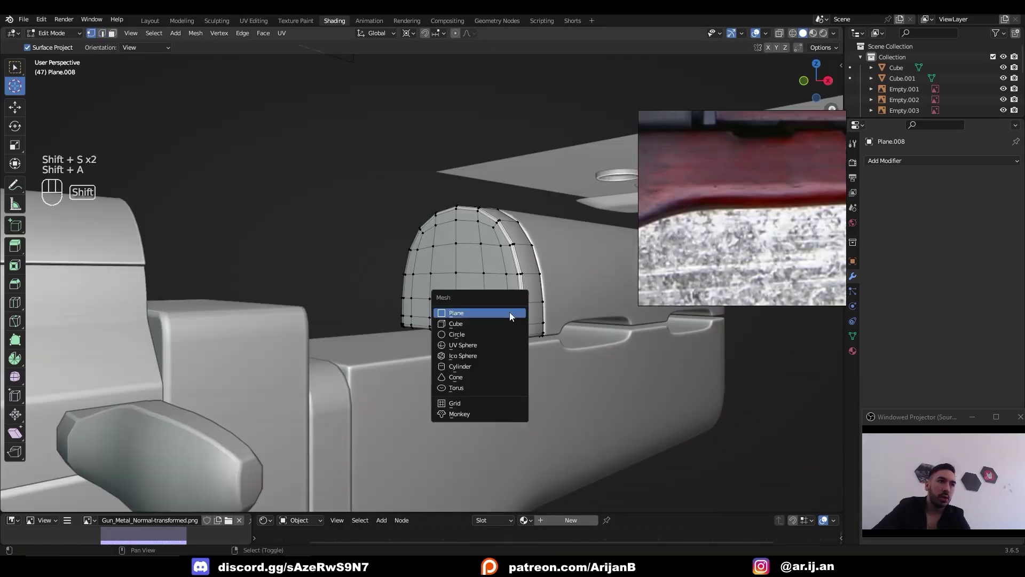
{"action": "left_click", "coordinate": [489, 367]}
{"action": "key", "text": "Return"}
{"action": "key", "text": "s"}
{"action": "left_click", "coordinate": [544, 371]}
{"action": "type", "text": "rx90"}
{"action": "key", "text": "Return"}
Step: Lower the cylinder about 0.0016 m along Z and delete the faces of its lower half
{"action": "key", "text": "g"}
{"action": "key", "text": "z"}
{"action": "key", "text": "z"}
{"action": "left_click", "coordinate": [521, 354]}
{"action": "middle_click_drag", "start_coordinate": [522, 355], "coordinate": [521, 393]}
{"action": "key", "text": "alt+z"}
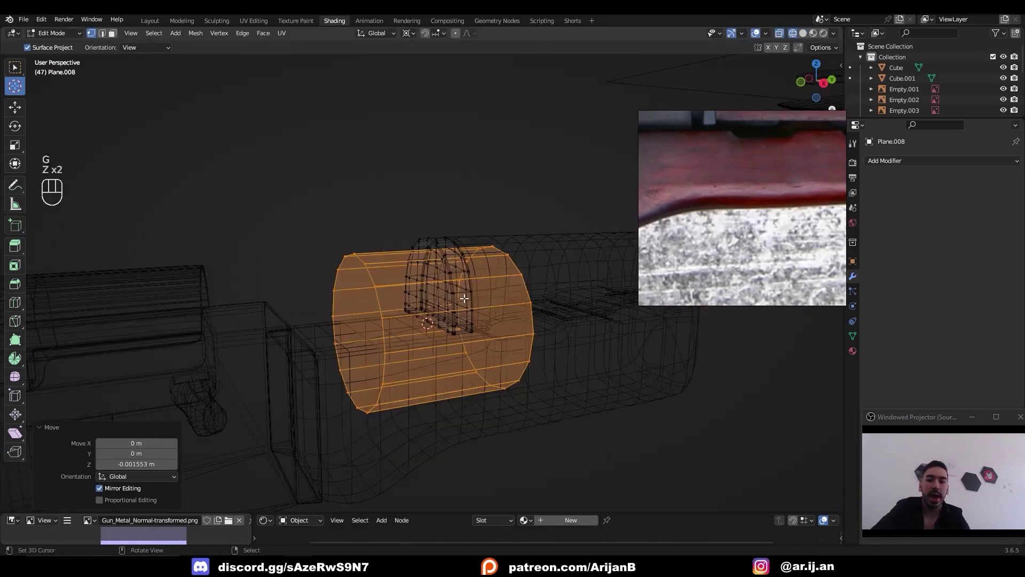
{"action": "key", "text": "KP_3"}
{"action": "key", "text": "z"}
{"action": "key", "text": "z"}
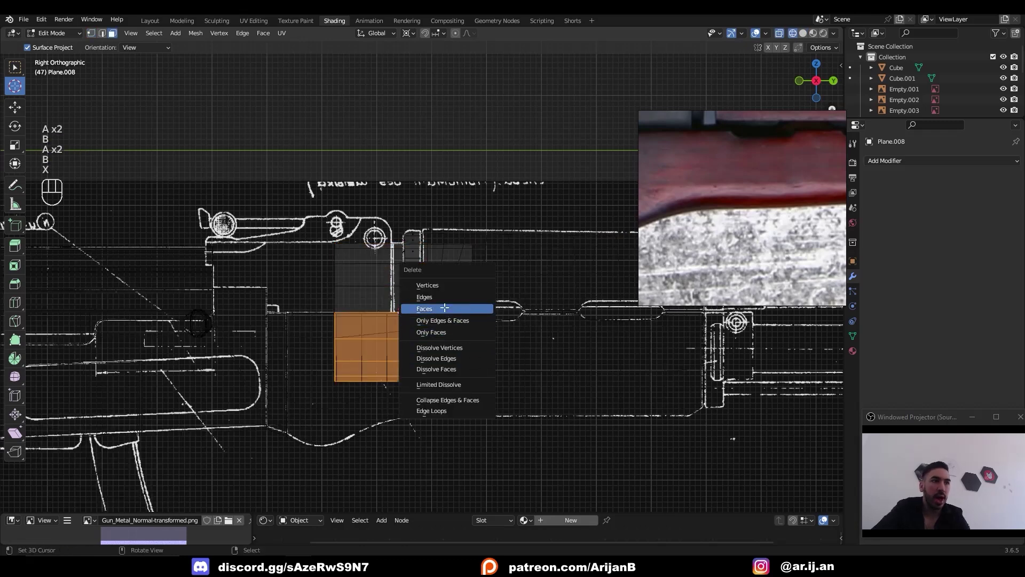
{"action": "left_click", "coordinate": [444, 308]}
Step: Move the half-cylinder's rear end vertices about 0.078 m forward along Y towards the collar
{"action": "key", "text": "a"}
{"action": "key", "text": "a"}
{"action": "key", "text": "b"}
{"action": "left_click_drag", "start_coordinate": [323, 238], "coordinate": [398, 307]}
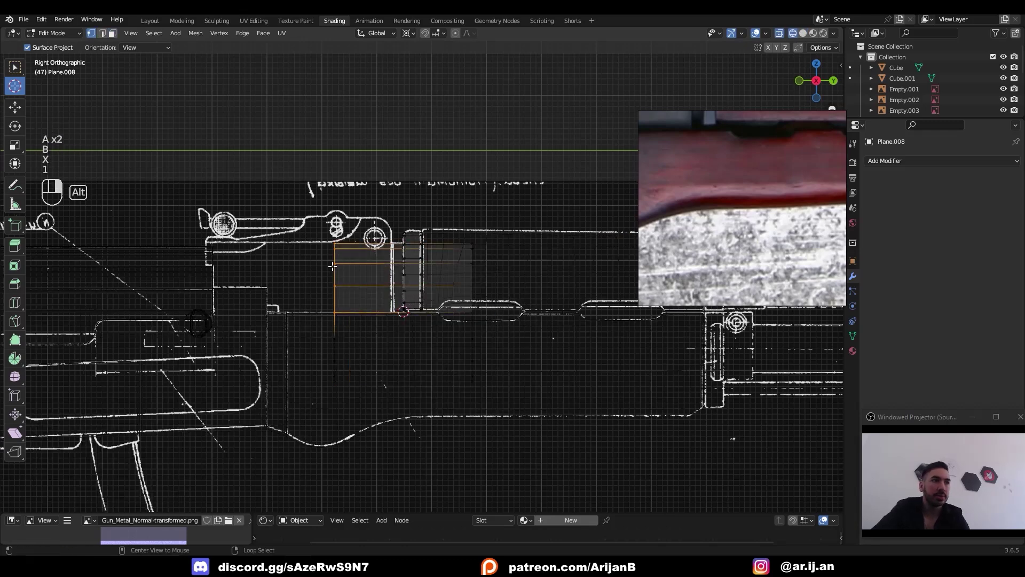
{"action": "key", "text": "g"}
{"action": "left_click", "coordinate": [400, 324]}
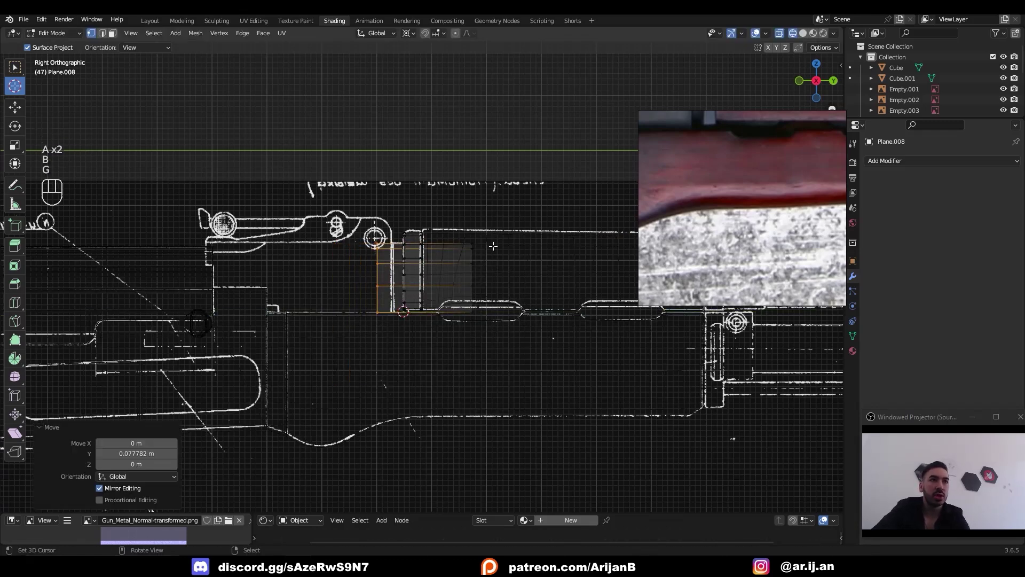
Step: Move the half-cylinder's front end vertices about 0.065 m rearward along Y to shorten it
{"action": "key", "text": "a"}
{"action": "key", "text": "a"}
{"action": "key", "text": "b"}
{"action": "left_click_drag", "start_coordinate": [505, 337], "coordinate": [458, 233]}
{"action": "scroll", "coordinate": [517, 342], "scroll_direction": "up", "scroll_amount": 3}
{"action": "key", "text": "g"}
{"action": "left_click", "coordinate": [511, 343]}
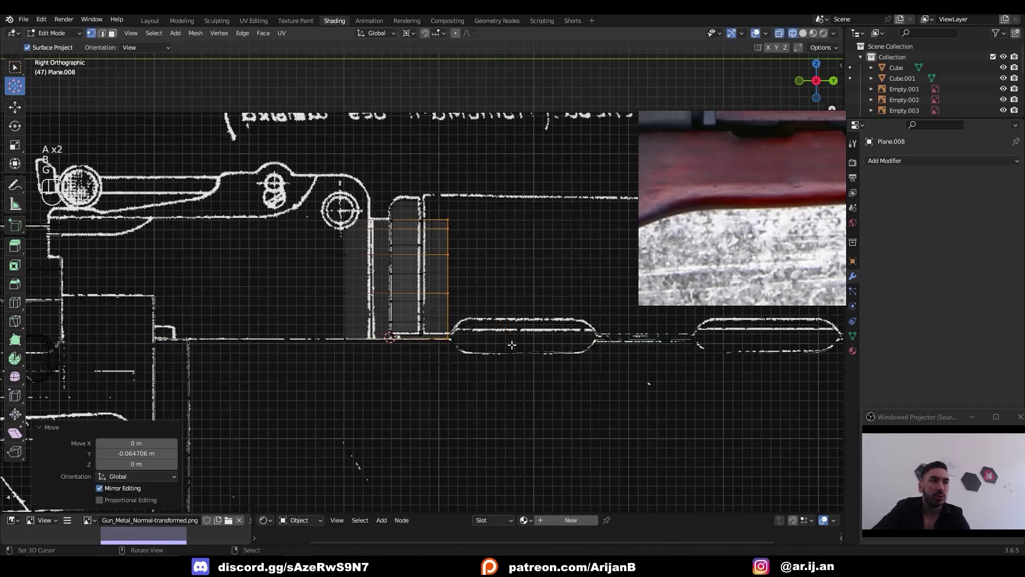
Step: Scale the half-cylinder and adjust its height so it fits behind and inside the collar outline
{"action": "key", "text": "z"}
{"action": "scroll", "coordinate": [454, 340], "scroll_direction": "down", "scroll_amount": 2}
{"action": "key", "text": "Tab"}
{"action": "mouse_move", "coordinate": [455, 340]}
{"action": "middle_mouse_down"}
{"action": "mouse_move", "coordinate": [453, 372]}
{"action": "mouse_move", "coordinate": [519, 354]}
{"action": "mouse_move", "coordinate": [498, 367]}
{"action": "mouse_move", "coordinate": [479, 327]}
{"action": "mouse_move", "coordinate": [433, 347]}
{"action": "mouse_move", "coordinate": [440, 336]}
{"action": "mouse_move", "coordinate": [451, 346]}
{"action": "mouse_move", "coordinate": [417, 300]}
{"action": "middle_mouse_up"}
{"action": "key", "text": "Tab"}
{"action": "key", "text": "g"}
{"action": "key", "text": "ctrl+z"}
{"action": "key", "text": "ctrl+z"}
{"action": "key", "text": "s"}
{"action": "left_click", "coordinate": [533, 358]}
{"action": "scroll", "coordinate": [498, 367], "scroll_direction": "up", "scroll_amount": 1}
{"action": "key", "text": "g"}
{"action": "key", "text": "z"}
{"action": "left_click", "coordinate": [497, 342]}
Step: Extrude the half-cylinder's selected geometry in place, reposition it, and shade the collar object smooth
{"action": "key", "text": "e"}
{"action": "right_click", "coordinate": [496, 343]}
{"action": "key", "text": "g"}
{"action": "key", "text": "g"}
{"action": "middle_click", "coordinate": [480, 329]}
{"action": "left_click", "coordinate": [482, 338]}
{"action": "key", "text": "Tab"}
{"action": "scroll", "coordinate": [430, 341], "scroll_direction": "up", "scroll_amount": 2}
{"action": "left_click", "coordinate": [162, 32]}
{"action": "left_click", "coordinate": [203, 277]}
{"action": "scroll", "coordinate": [440, 336], "scroll_direction": "down", "scroll_amount": 2}
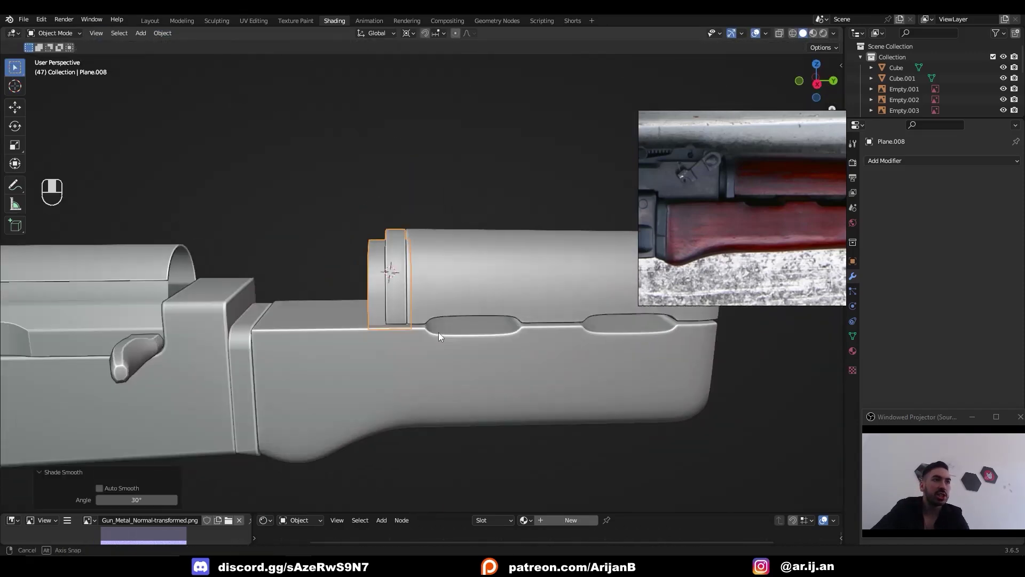
Step: Duplicate the front end faces of the upper and lower handguards in place and separate them into a new object
{"action": "key", "text": "a"}
{"action": "key", "text": "a"}
{"action": "right_click", "coordinate": [416, 299]}
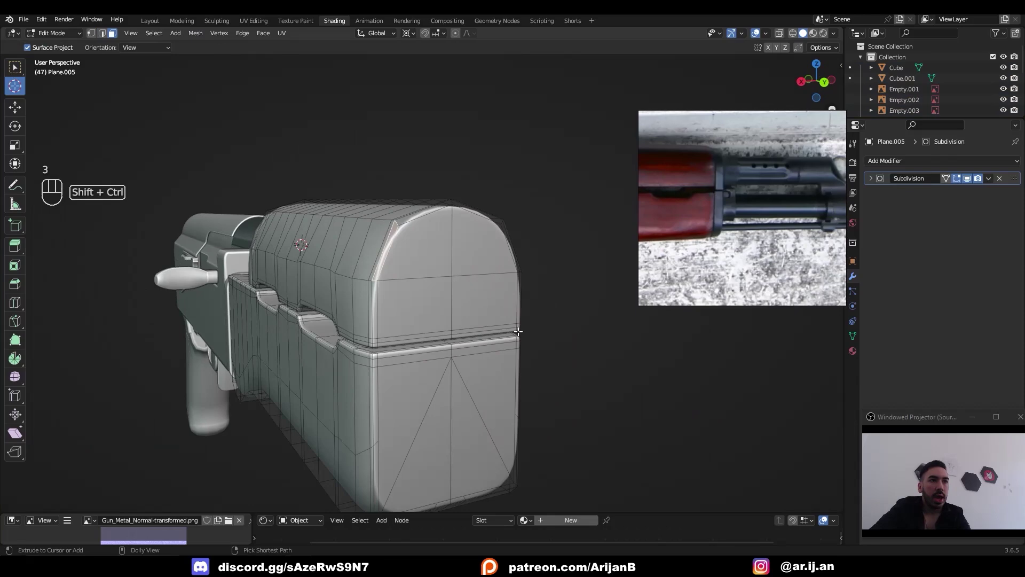
{"action": "left_click", "coordinate": [518, 332], "text": "ctrl+shift"}
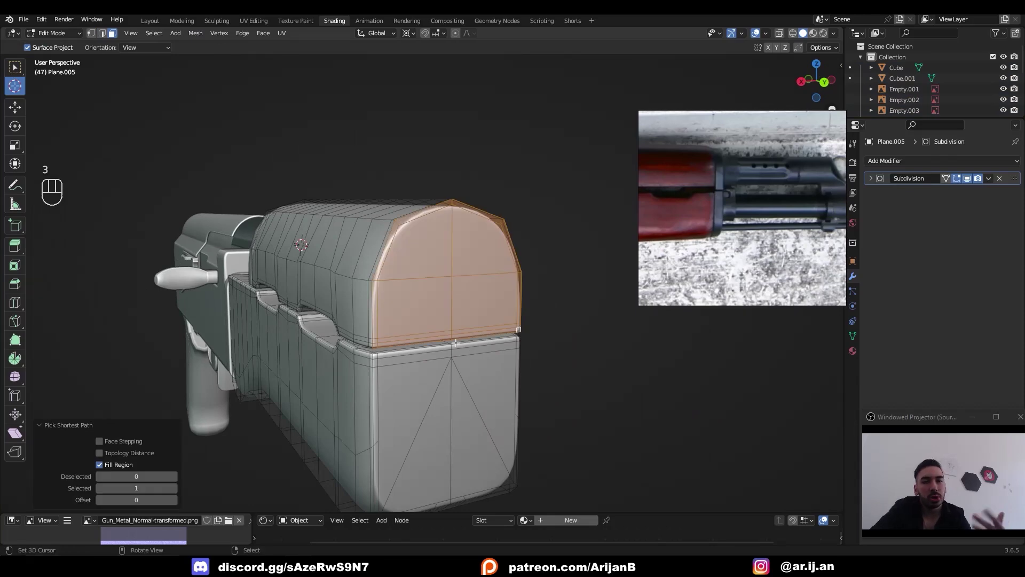
{"action": "middle_click_drag", "start_coordinate": [451, 342], "coordinate": [494, 325]}
{"action": "scroll", "coordinate": [495, 325], "scroll_direction": "up", "scroll_amount": 3}
{"action": "left_click", "coordinate": [534, 413], "text": "ctrl+shift"}
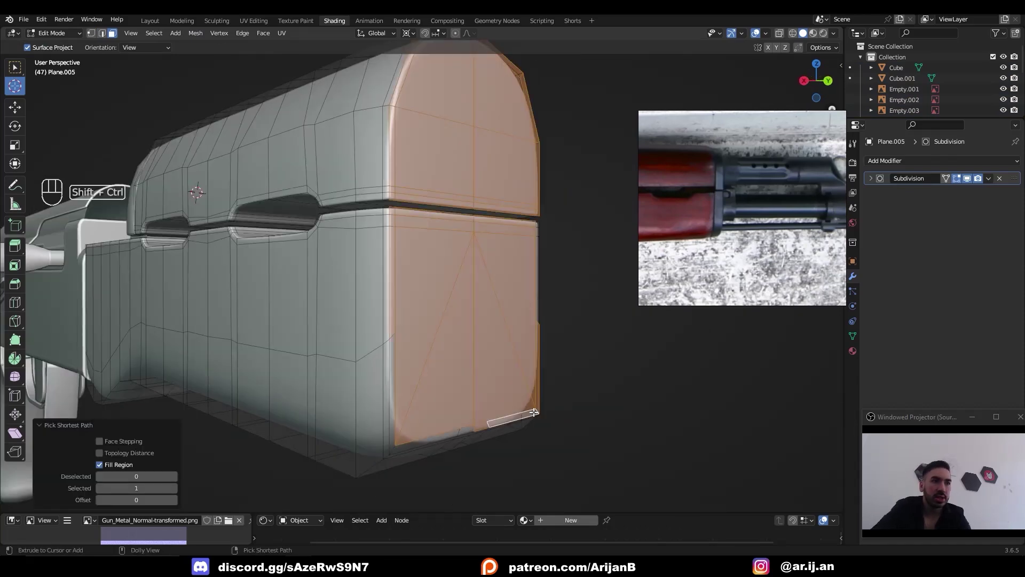
{"action": "right_click", "coordinate": [445, 432], "text": "shift"}
{"action": "right_click", "coordinate": [464, 431], "text": "shift"}
{"action": "key", "text": "shift+d"}
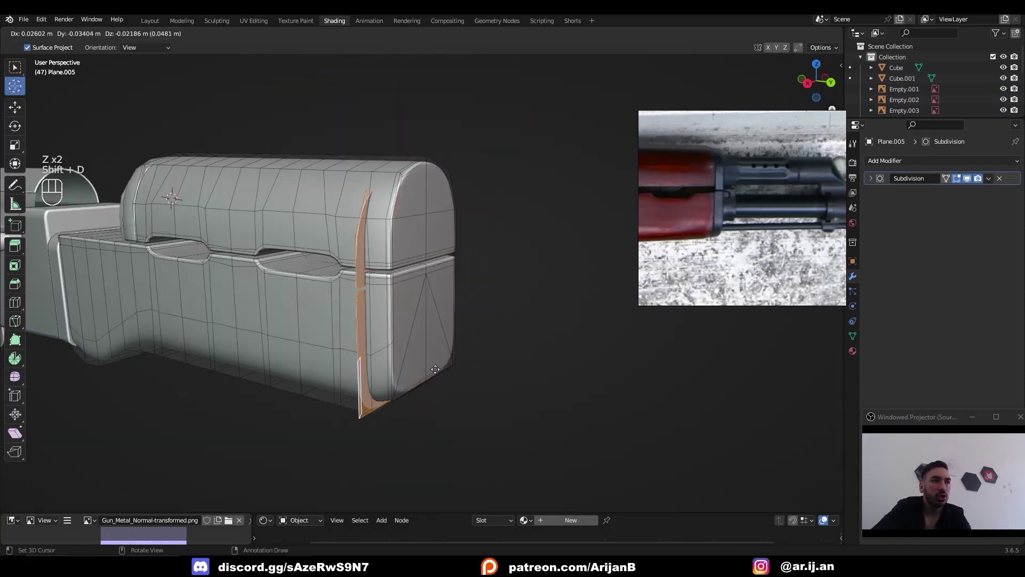
{"action": "right_click", "coordinate": [471, 327]}
{"action": "key", "text": "p"}
{"action": "left_click", "coordinate": [467, 344]}
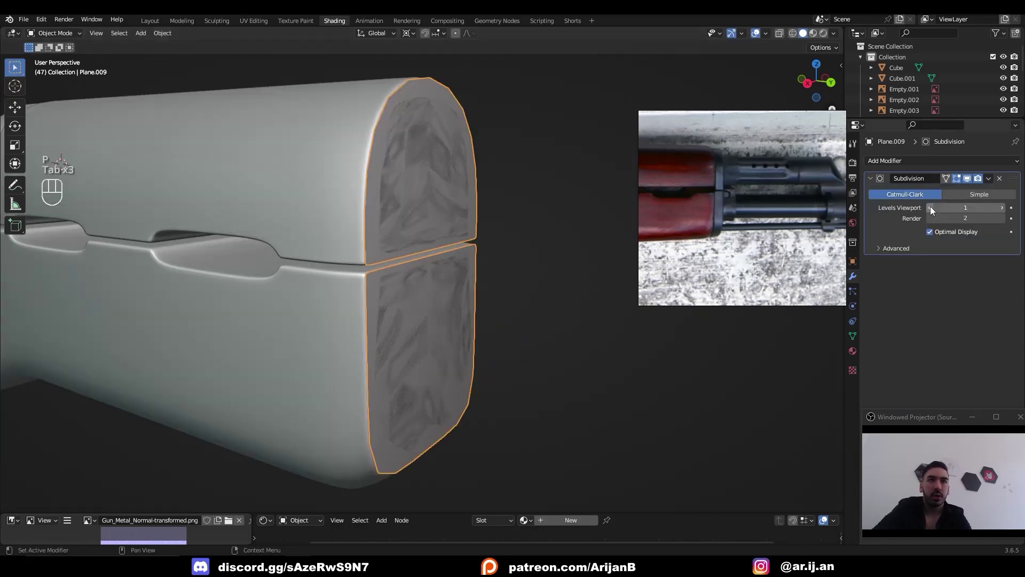
Step: Apply the Subdivision modifier to the separated front faces and dissolve the inner edges of the lower one
{"action": "key", "text": "ctrl+a"}
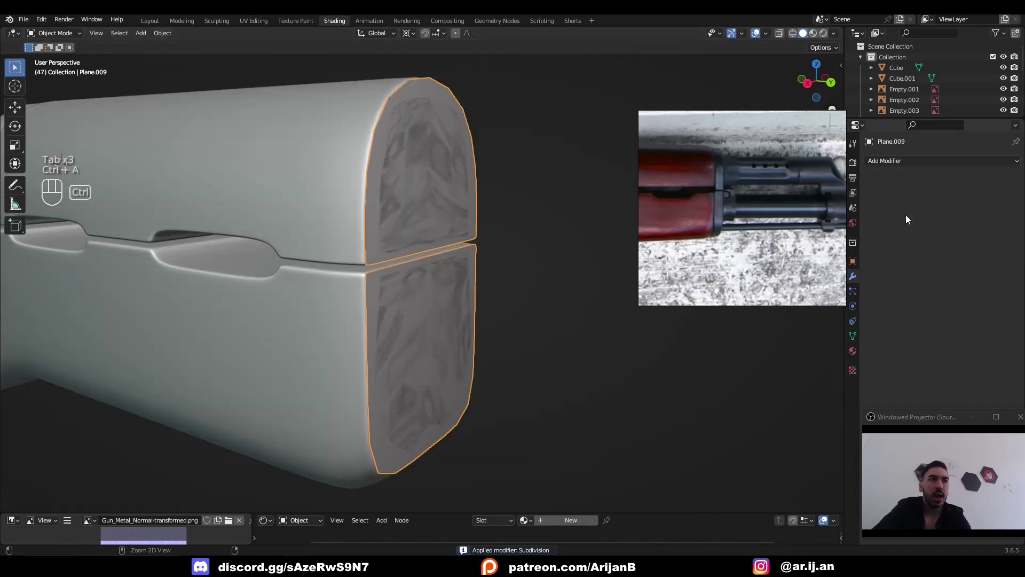
{"action": "key", "text": "Tab"}
{"action": "key", "text": "a"}
{"action": "middle_click_drag", "start_coordinate": [513, 274], "coordinate": [445, 290]}
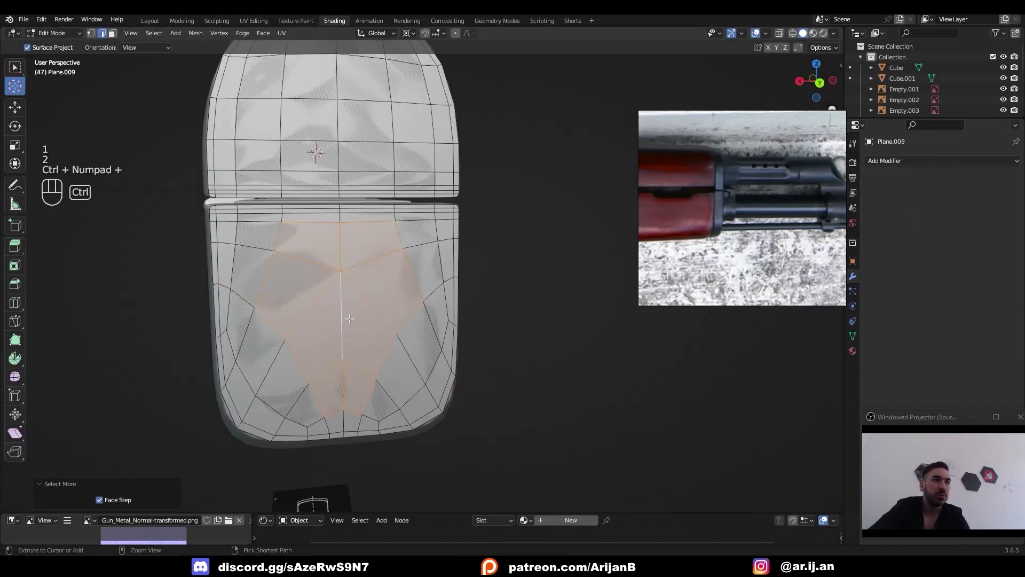
{"action": "key", "text": "x"}
{"action": "left_click", "coordinate": [348, 318]}
{"action": "key", "text": "1"}
{"action": "key", "text": "x"}
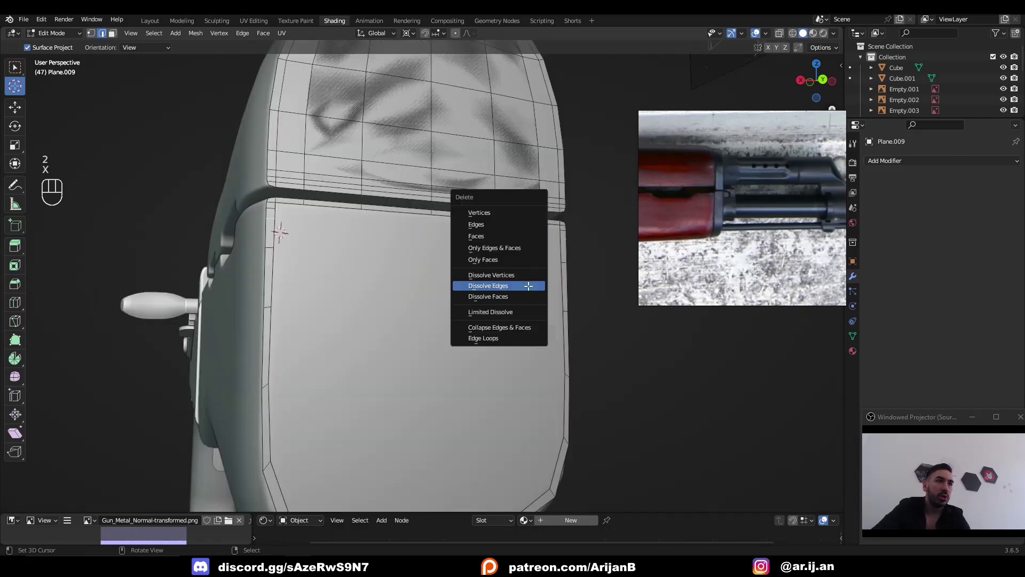
{"action": "left_click", "coordinate": [530, 287]}
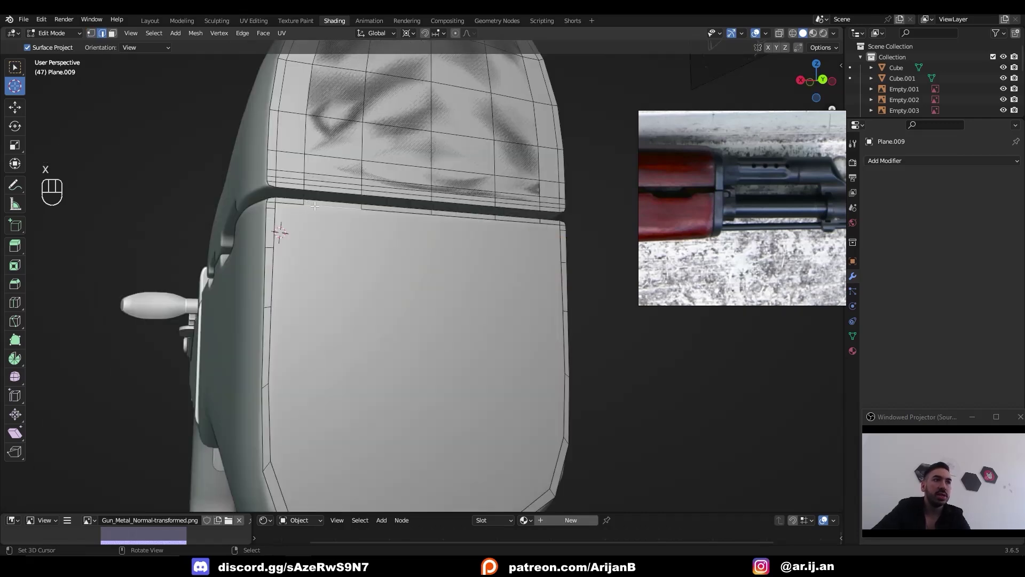
Step: Clean up the separated front end faces down to the plain outlines of the upper and lower handguards
{"action": "key", "text": "f"}
{"action": "key", "text": "f"}
{"action": "key", "text": "a"}
{"action": "key", "text": "3"}
{"action": "middle_click_drag", "start_coordinate": [527, 222], "coordinate": [469, 292]}
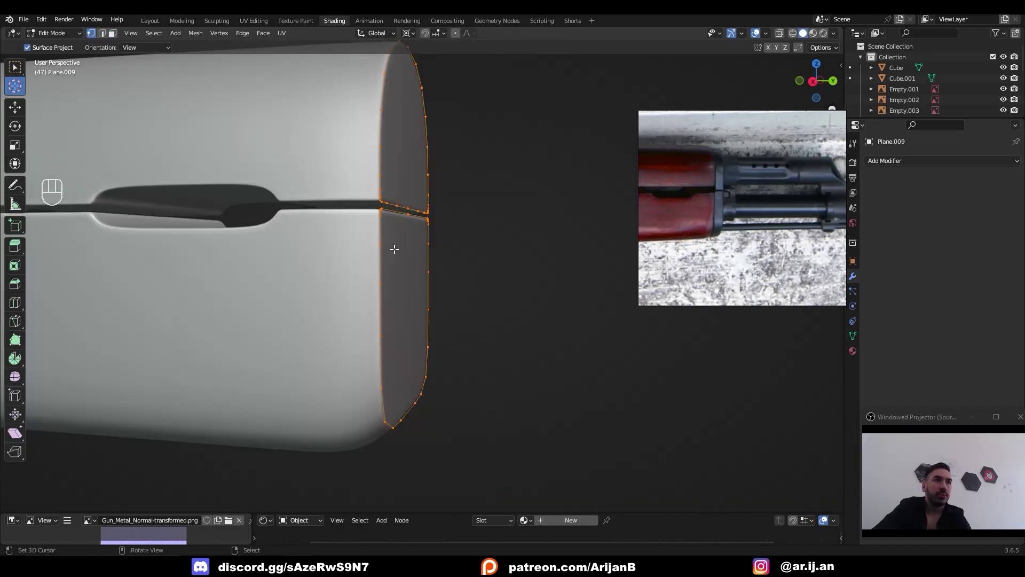
Step: Extrude both outlines forward along Y to form a band matching the front collar on the side-view blueprint
{"action": "key", "text": "e"}
{"action": "right_click", "coordinate": [394, 249]}
{"action": "key", "text": "g"}
{"action": "key", "text": "y"}
{"action": "left_click", "coordinate": [423, 251]}
{"action": "key", "text": "KP_3"}
{"action": "key", "text": "z"}
{"action": "key", "text": "g"}
{"action": "key", "text": "y"}
{"action": "left_click", "coordinate": [489, 285]}
Step: Shade the extruded front band object smooth
{"action": "middle_click_drag", "start_coordinate": [473, 213], "coordinate": [425, 254], "text": "shift"}
{"action": "key", "text": "a"}
{"action": "key", "text": "z"}
{"action": "left_click", "coordinate": [162, 33]}
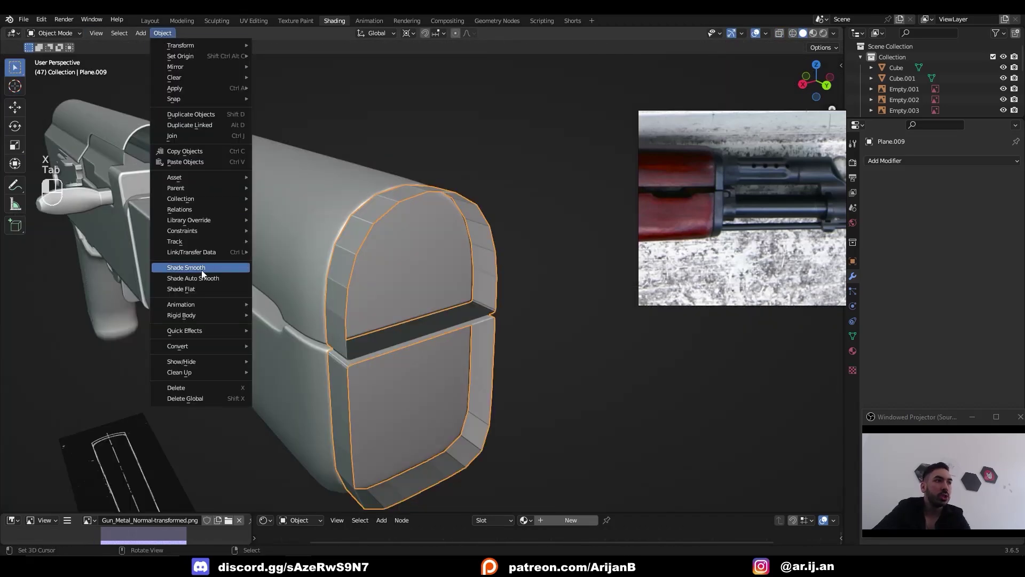
{"action": "left_click", "coordinate": [201, 271]}
Step: Fill the open ends of the upper and lower front bands with faces
{"action": "key", "text": "Tab"}
{"action": "middle_click_drag", "start_coordinate": [371, 234], "coordinate": [400, 227]}
{"action": "key", "text": "1"}
{"action": "key", "text": "z"}
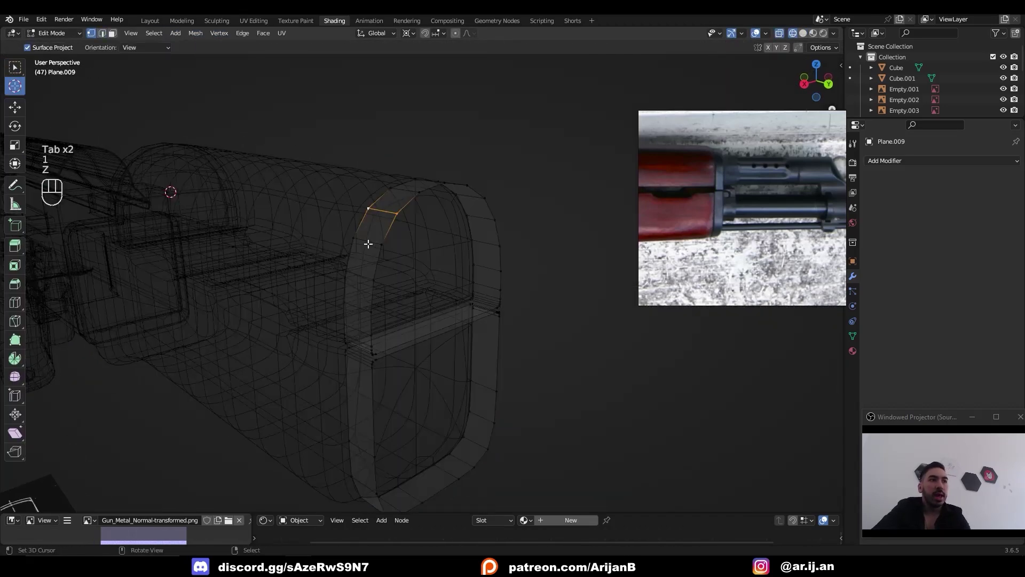
{"action": "key", "text": "f"}
{"action": "key", "text": "f"}
{"action": "key", "text": "f"}
{"action": "key", "text": "f"}
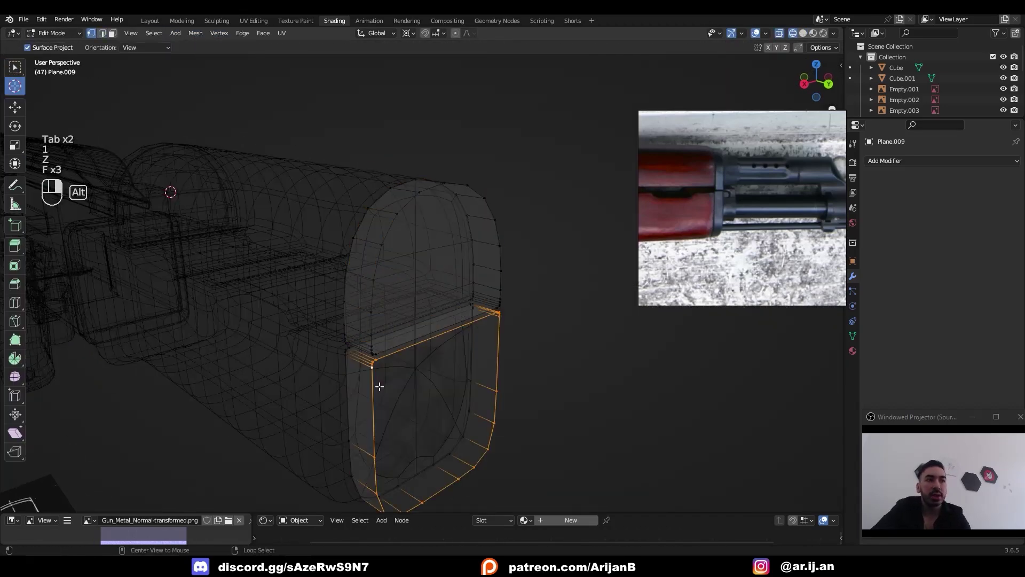
Step: Inset the two rear faces of the front band and delete the unneeded inner geometry
{"action": "key", "text": "z"}
{"action": "middle_click_drag", "start_coordinate": [420, 351], "coordinate": [425, 307]}
{"action": "key", "text": "3"}
{"action": "key", "text": "z"}
{"action": "right_click", "coordinate": [427, 277], "text": "shift"}
{"action": "right_click", "coordinate": [432, 269], "text": "shift"}
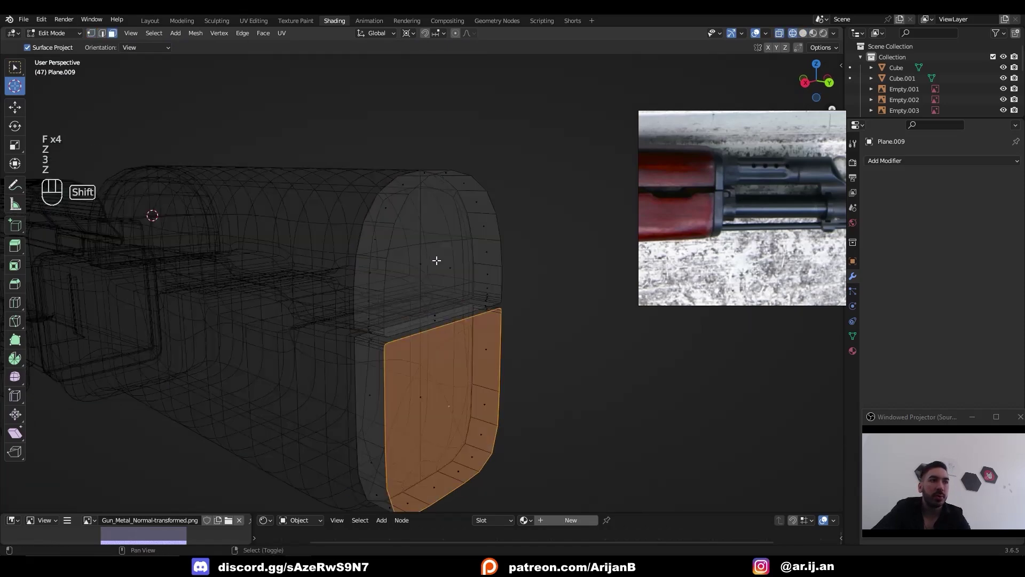
{"action": "middle_click_drag", "start_coordinate": [422, 382], "coordinate": [423, 346]}
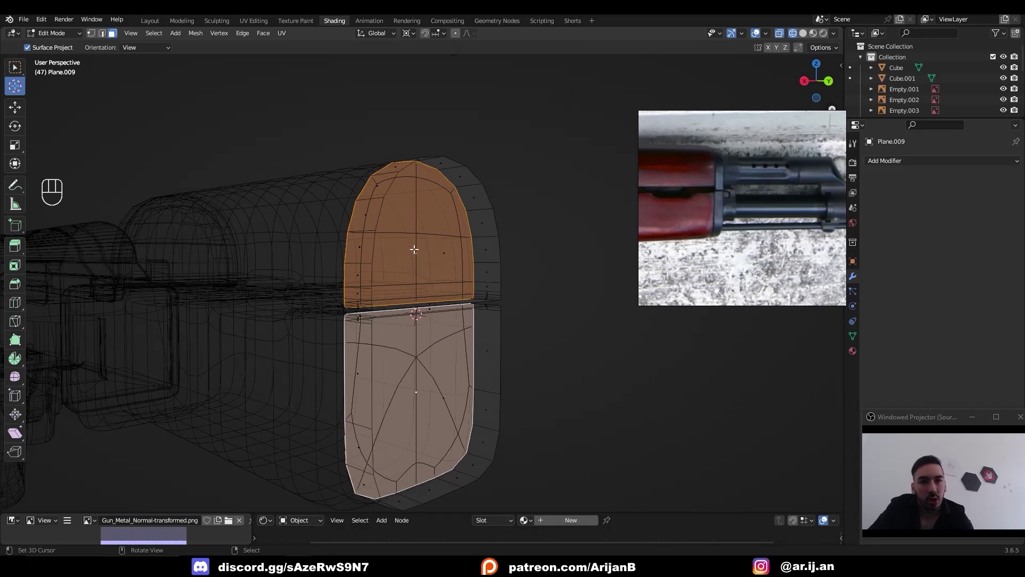
{"action": "scroll", "coordinate": [469, 334], "scroll_direction": "up", "scroll_amount": 2}
{"action": "key", "text": "i"}
{"action": "left_click", "coordinate": [563, 379]}
{"action": "key", "text": "x"}
{"action": "left_click", "coordinate": [521, 334]}
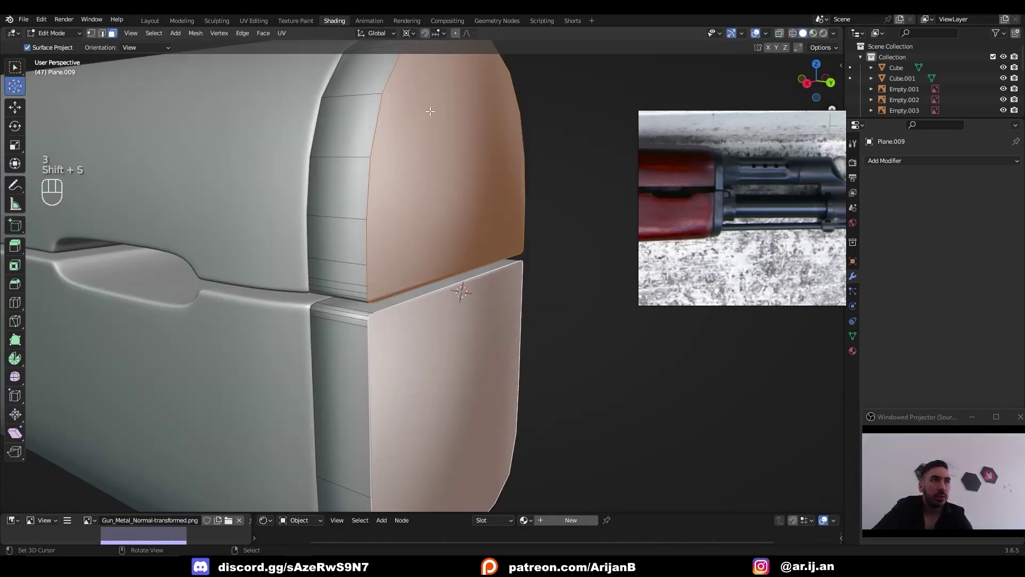
Step: Set the pivot point to 3D Cursor, then extrude the band's two front faces in place and scale them down slightly
{"action": "left_click", "coordinate": [414, 33]}
{"action": "left_click", "coordinate": [423, 57]}
{"action": "key", "text": "e"}
{"action": "right_click", "coordinate": [587, 359]}
{"action": "key", "text": "s"}
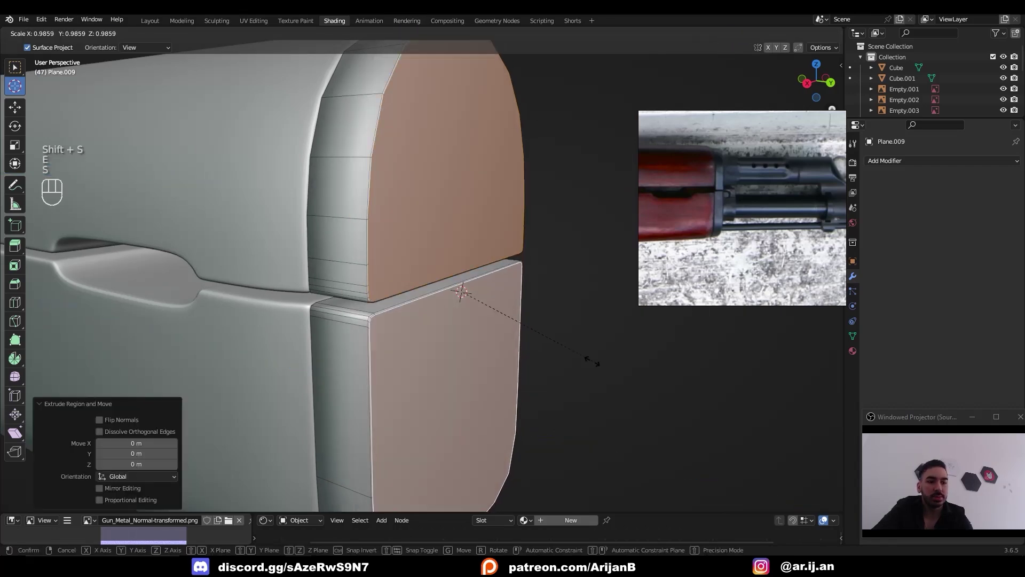
{"action": "left_click", "coordinate": [585, 362]}
Step: Add a centred edge loop around the upper and lower front bands and bevel both into supporting loops
{"action": "scroll", "coordinate": [437, 325], "scroll_direction": "up", "scroll_amount": 2}
{"action": "middle_click_drag", "start_coordinate": [357, 300], "coordinate": [409, 272]}
{"action": "scroll", "coordinate": [427, 240], "scroll_direction": "down", "scroll_amount": 3}
{"action": "key", "text": "ctrl+r"}
{"action": "left_click", "coordinate": [483, 150]}
{"action": "right_click", "coordinate": [483, 151]}
{"action": "key", "text": "ctrl+r"}
{"action": "left_click", "coordinate": [474, 343]}
{"action": "left_click", "coordinate": [475, 266], "text": "alt+shift"}
{"action": "key", "text": "ctrl+b"}
{"action": "left_click", "coordinate": [501, 302]}
{"action": "key", "text": "Tab"}
Step: Inspect the handguards with their front and rear collars from several angles
{"action": "scroll", "coordinate": [453, 296], "scroll_direction": "up", "scroll_amount": 1}
{"action": "middle_click_drag", "start_coordinate": [410, 301], "coordinate": [435, 302]}
{"action": "scroll", "coordinate": [376, 272], "scroll_direction": "down", "scroll_amount": 4}
{"action": "key", "text": "a"}
{"action": "key", "text": "a"}
{"action": "scroll", "coordinate": [362, 309], "scroll_direction": "up", "scroll_amount": 2}
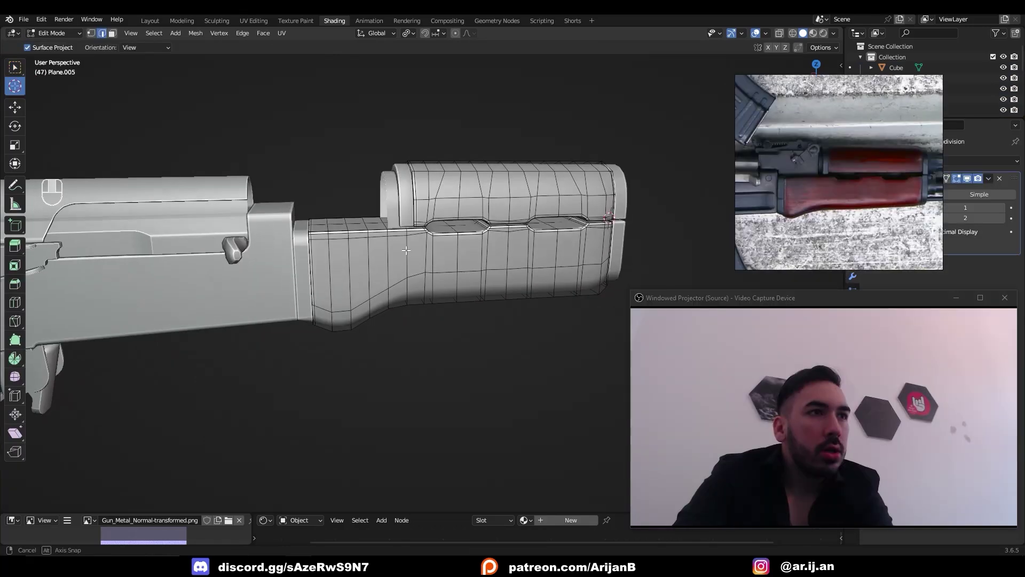
{"action": "mouse_move", "coordinate": [470, 235]}
{"action": "middle_mouse_down"}
{"action": "mouse_move", "coordinate": [505, 218]}
{"action": "mouse_move", "coordinate": [468, 228]}
{"action": "middle_mouse_up"}
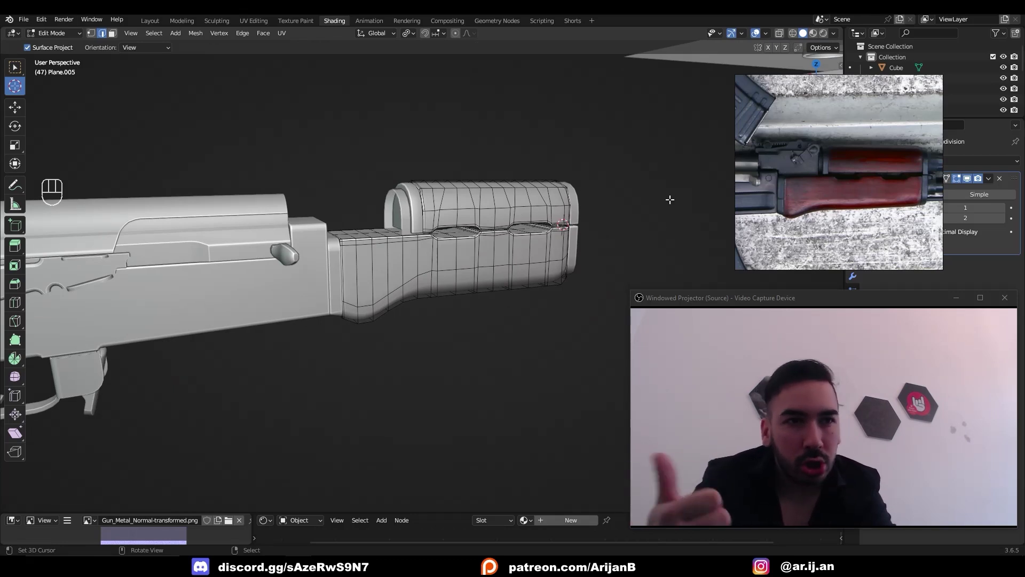
{"action": "middle_click_drag", "start_coordinate": [671, 199], "coordinate": [480, 264]}
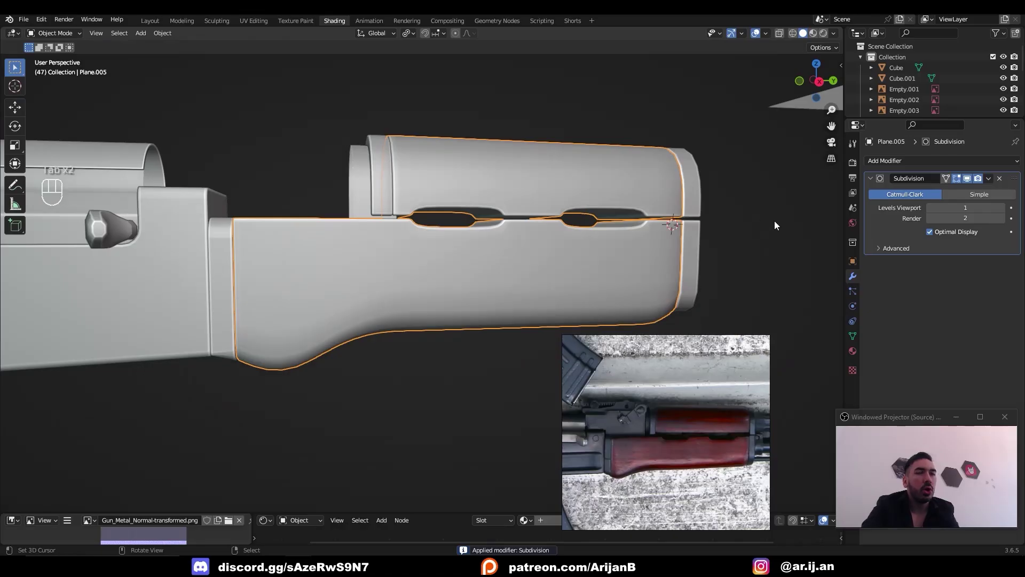
Step: Apply the Subdivision modifier of the wooden handguard object
{"action": "key", "text": "ctrl+a"}
{"action": "key", "text": "ctrl+2"}
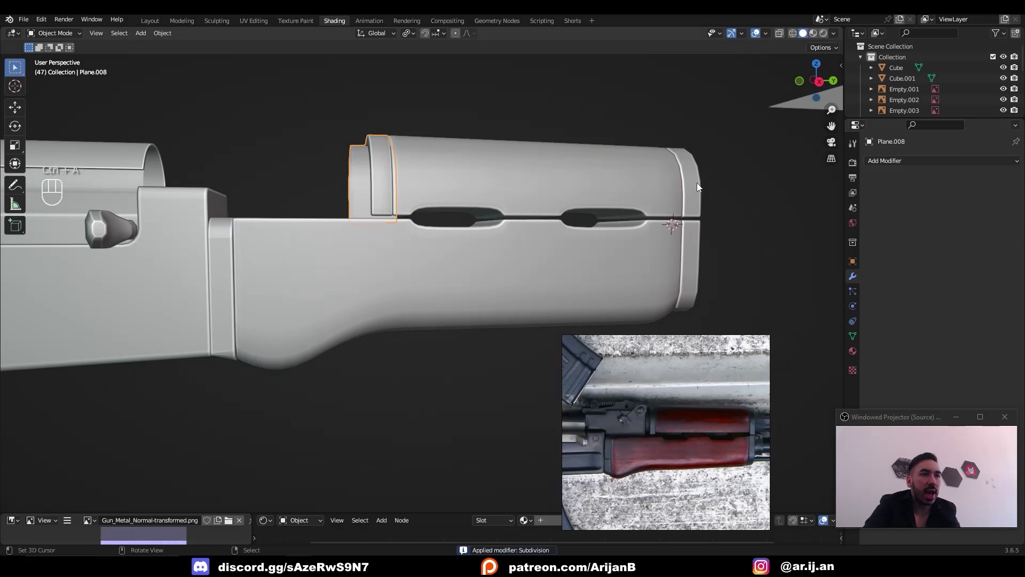
{"action": "key", "text": "ctrl+z"}
{"action": "scroll", "coordinate": [448, 184], "scroll_direction": "down", "scroll_amount": 2}
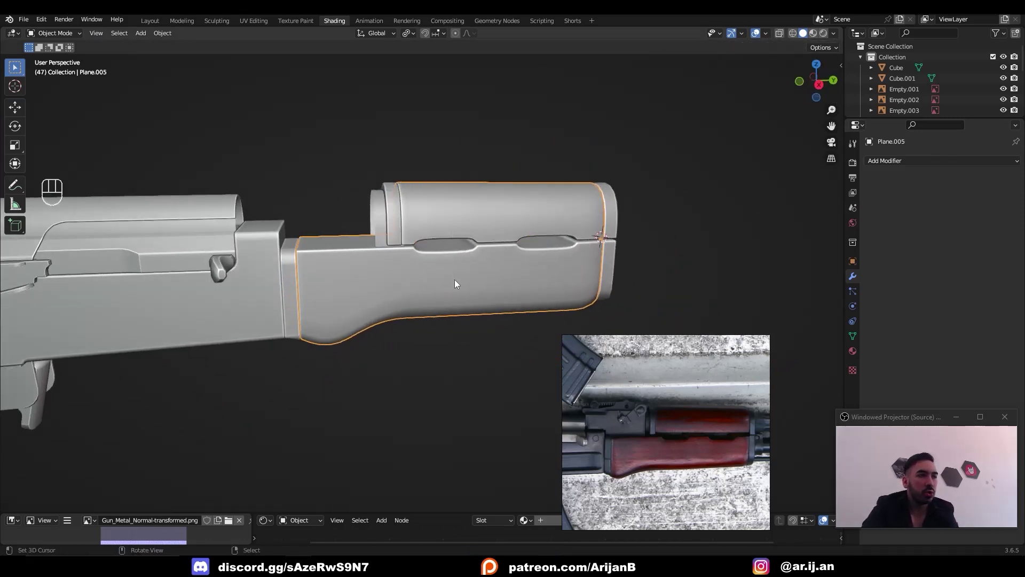
Step: Join the handguards, the rear collar, the front bands and the band next to the receiver into one object
{"action": "middle_click_drag", "start_coordinate": [460, 277], "coordinate": [411, 270]}
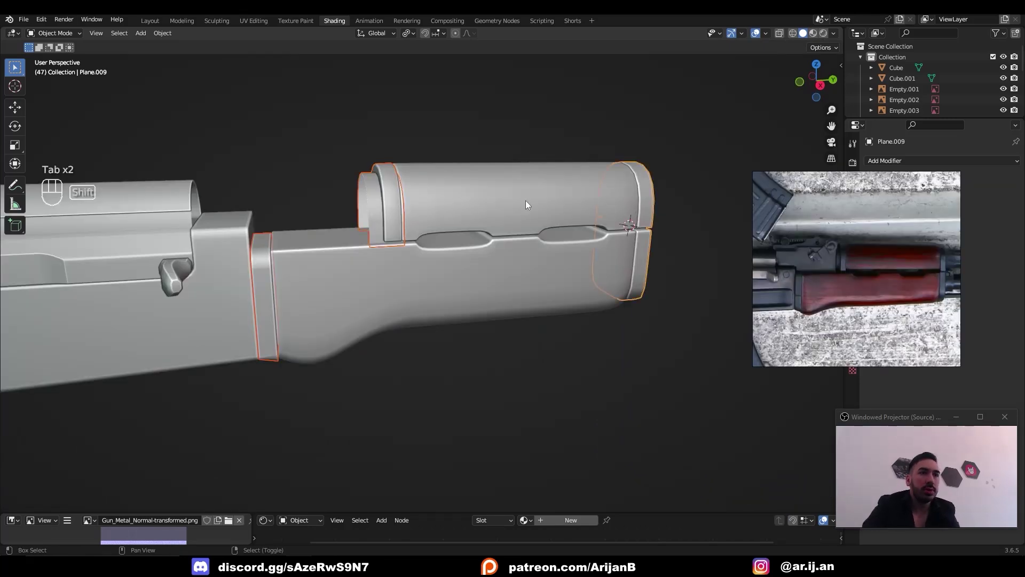
{"action": "middle_click_drag", "start_coordinate": [483, 207], "coordinate": [319, 232], "text": "shift"}
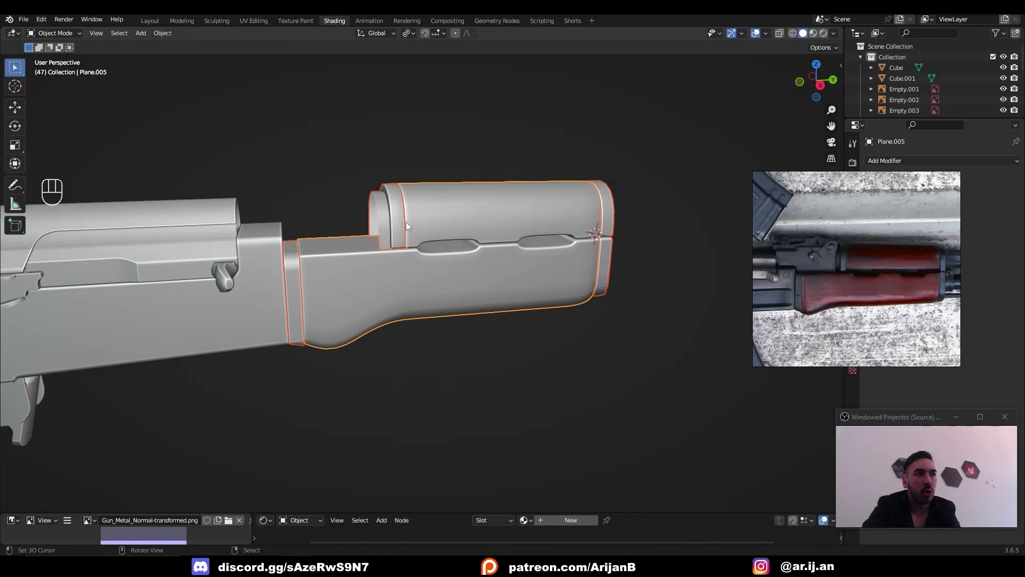
{"action": "middle_click_drag", "start_coordinate": [386, 218], "coordinate": [536, 214]}
{"action": "key", "text": "shift+z"}
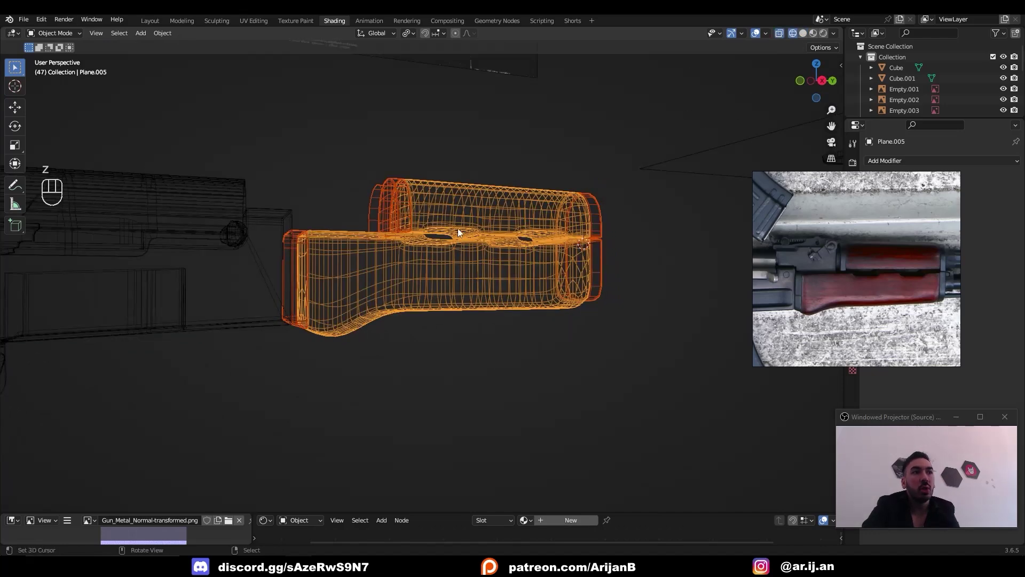
{"action": "key", "text": "ctrl+j"}
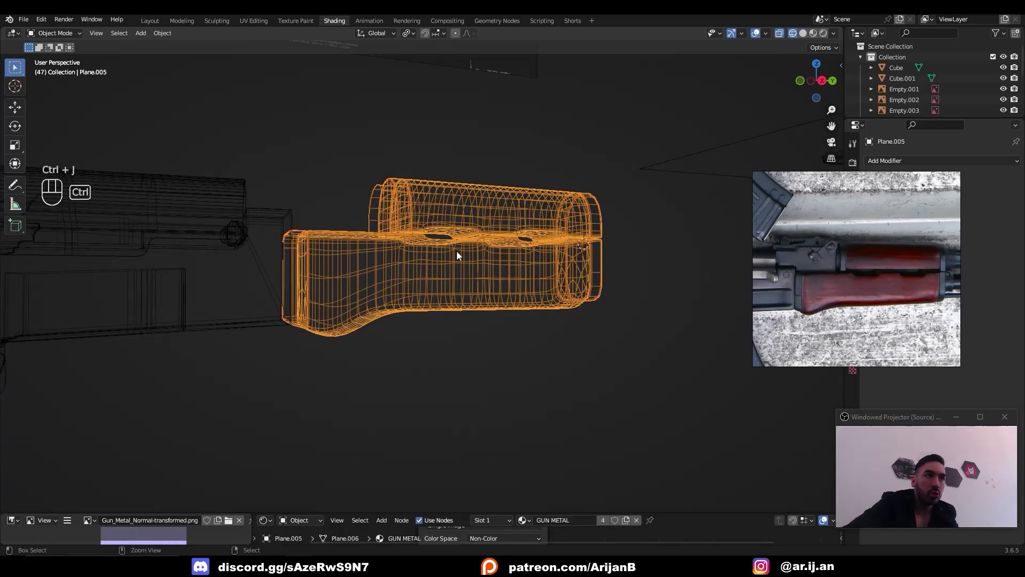
Step: Move the upper handguard 1 m up along Z, clear of its metal bands and the lower handguard
{"action": "key", "text": "z"}
{"action": "key", "text": "Tab"}
{"action": "scroll", "coordinate": [466, 235], "scroll_direction": "up", "scroll_amount": 3}
{"action": "middle_click_drag", "start_coordinate": [466, 235], "coordinate": [458, 215]}
{"action": "middle_click_drag", "start_coordinate": [458, 215], "coordinate": [459, 270], "text": "shift"}
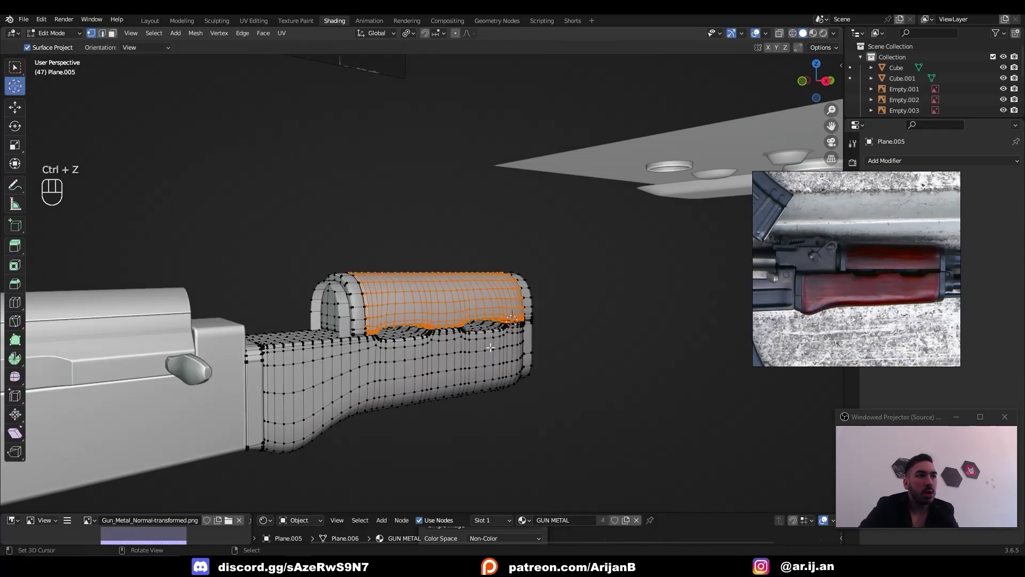
{"action": "key", "text": "g"}
{"action": "key", "text": "z"}
{"action": "key", "text": "1"}
{"action": "key", "text": "Return"}
{"action": "scroll", "coordinate": [457, 281], "scroll_direction": "down", "scroll_amount": 4}
{"action": "key", "text": "KP_Decimal"}
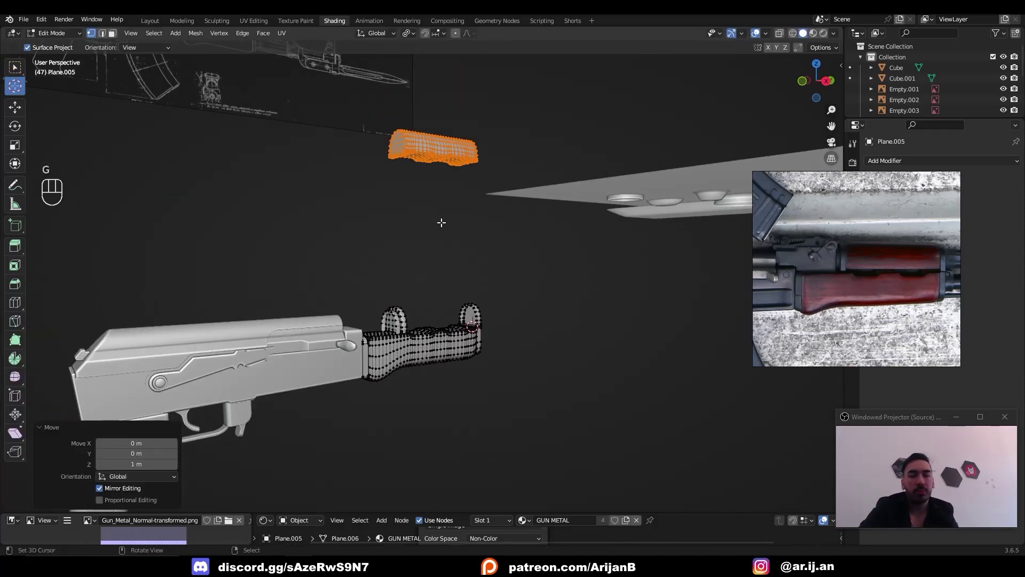
Step: Mark seams around both ends of the upper handguard, along its lower side edges and across its underside at the recesses
{"action": "middle_click_drag", "start_coordinate": [586, 262], "coordinate": [509, 343]}
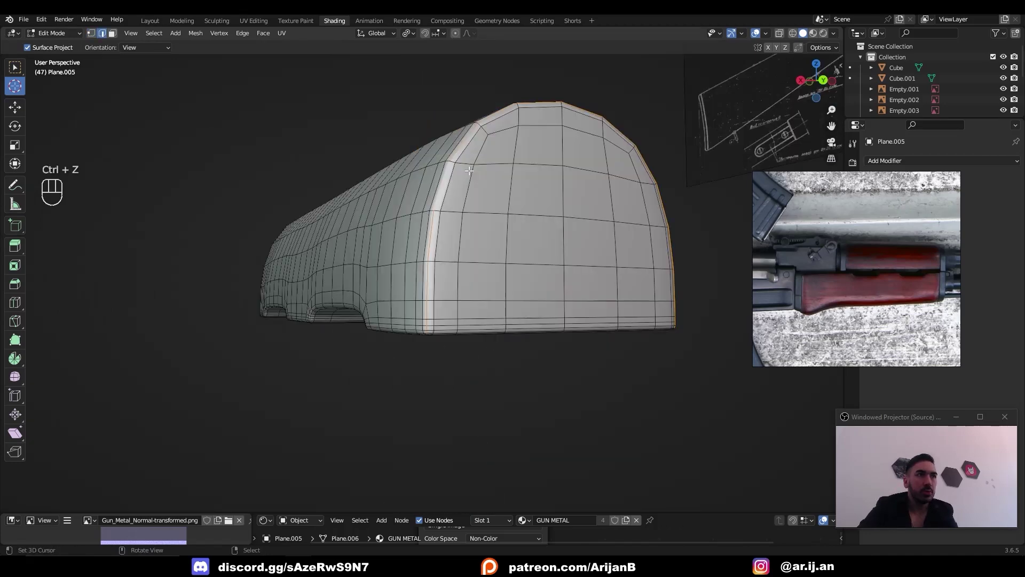
{"action": "key", "text": "z"}
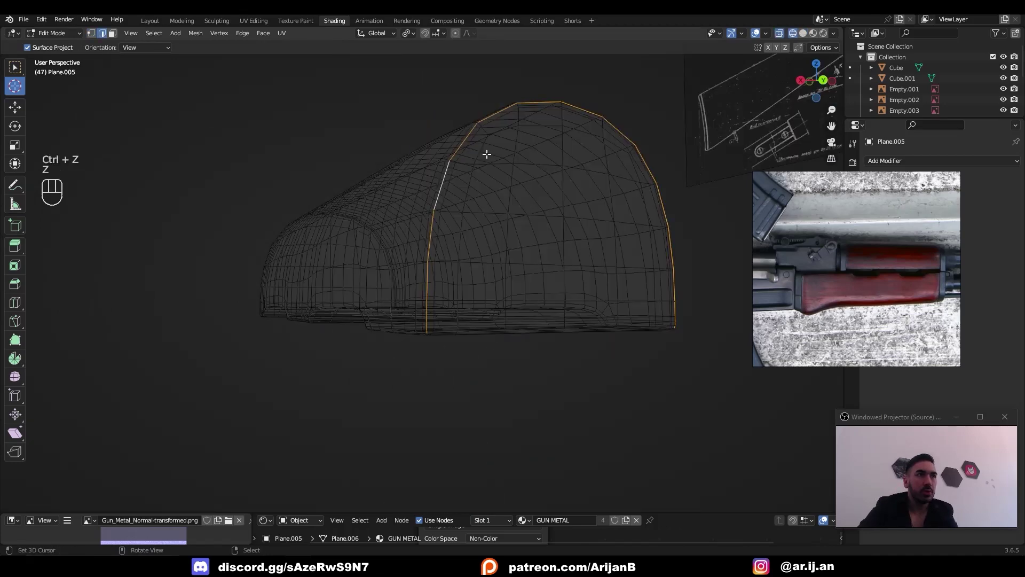
{"action": "scroll", "coordinate": [588, 133], "scroll_direction": "up", "scroll_amount": 4}
{"action": "key", "text": "z"}
{"action": "middle_click_drag", "start_coordinate": [471, 214], "coordinate": [509, 234]}
{"action": "middle_click_drag", "start_coordinate": [523, 267], "coordinate": [476, 231]}
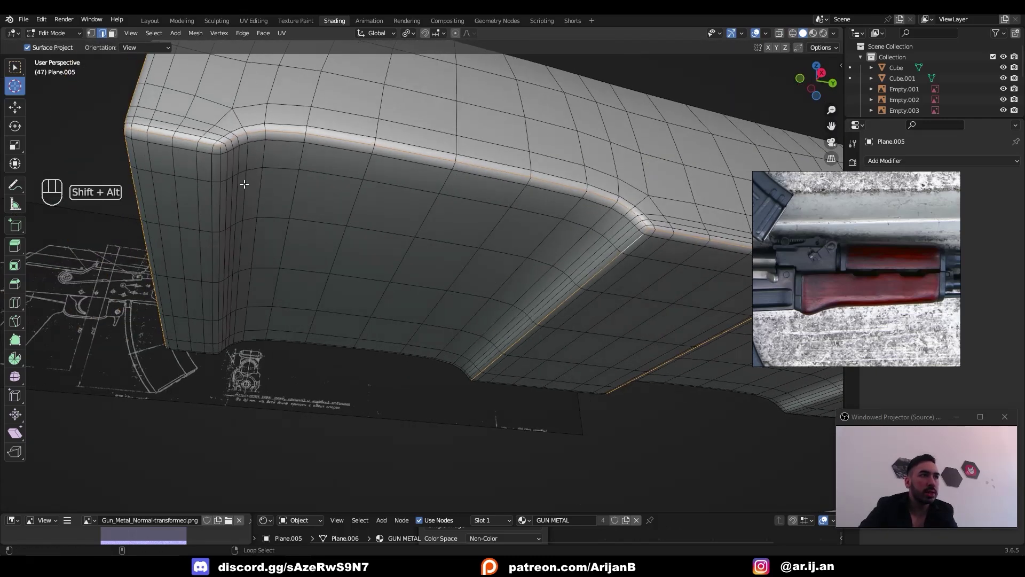
{"action": "middle_click_drag", "start_coordinate": [223, 172], "coordinate": [80, 167], "text": "shift"}
{"action": "middle_click_drag", "start_coordinate": [80, 166], "coordinate": [58, 165], "text": "shift"}
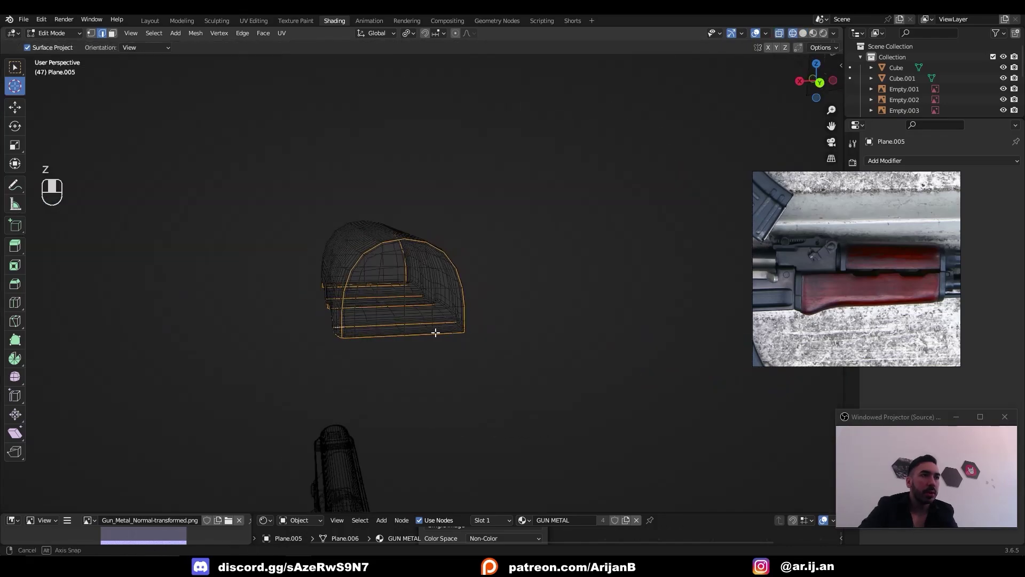
{"action": "mouse_move", "coordinate": [435, 334]}
{"action": "middle_mouse_down"}
{"action": "mouse_move", "coordinate": [425, 327]}
{"action": "mouse_move", "coordinate": [553, 299]}
{"action": "mouse_move", "coordinate": [448, 327]}
{"action": "mouse_move", "coordinate": [492, 318]}
{"action": "middle_mouse_up"}
{"action": "key", "text": "z"}
{"action": "scroll", "coordinate": [492, 318], "scroll_direction": "up", "scroll_amount": 4}
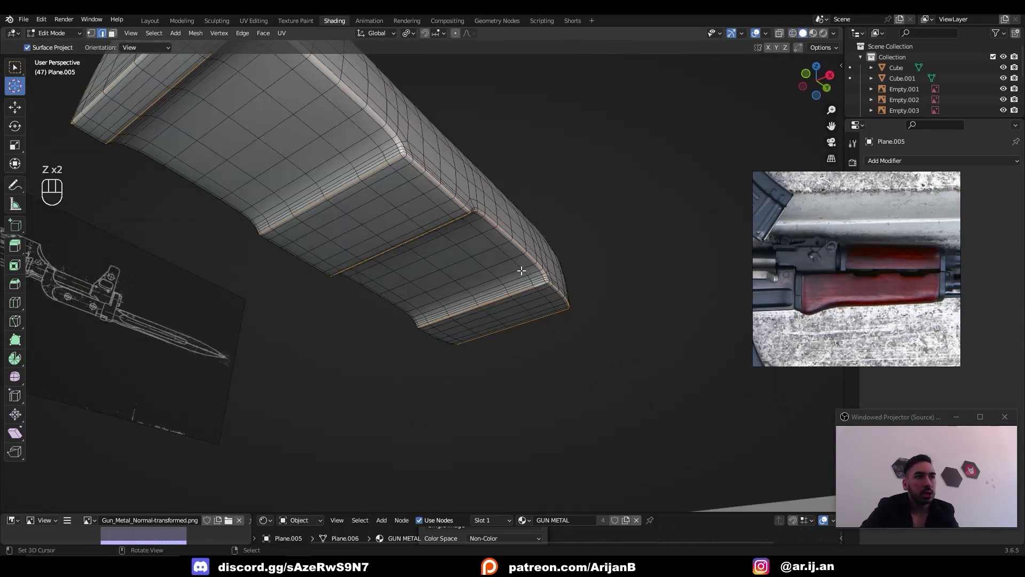
{"action": "key", "text": "ctrl+e"}
{"action": "left_click", "coordinate": [511, 445]}
Step: Assign the UV TEST material to the handguard object, enlarge the node editor and show the viewport in material preview
{"action": "middle_click_drag", "start_coordinate": [561, 331], "coordinate": [529, 355]}
{"action": "key", "text": "Tab"}
{"action": "left_click", "coordinate": [525, 519]}
{"action": "left_click", "coordinate": [550, 471]}
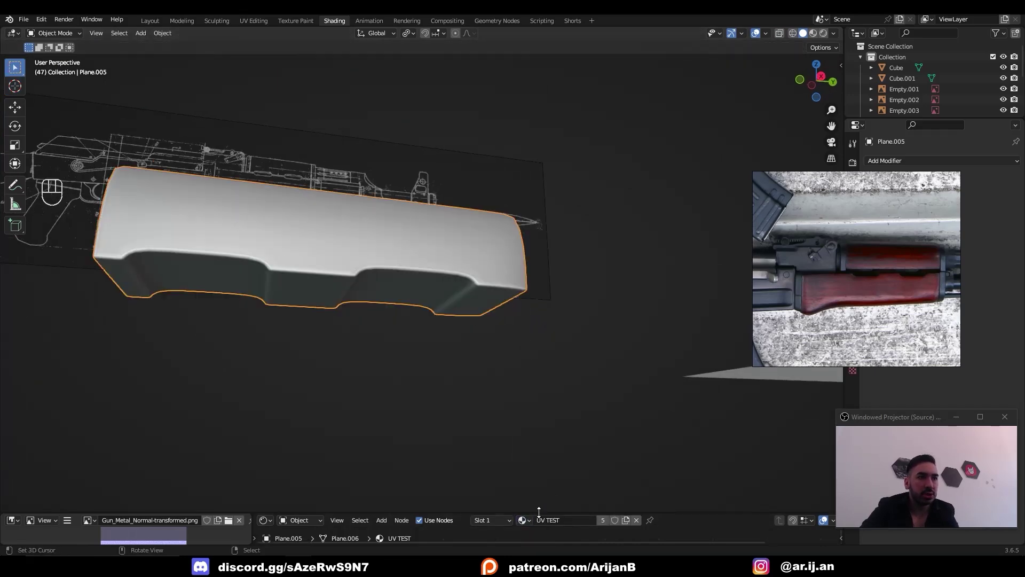
{"action": "left_click_drag", "start_coordinate": [539, 513], "coordinate": [529, 359]}
{"action": "left_click", "coordinate": [812, 33]}
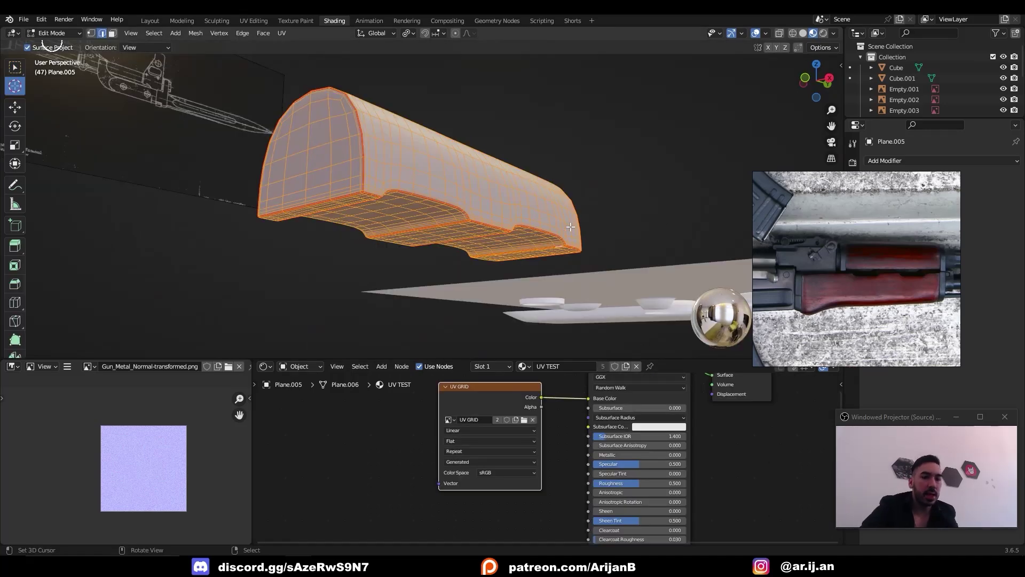
Step: Unwrap the upper handguard and check its checker pattern
{"action": "key", "text": "u"}
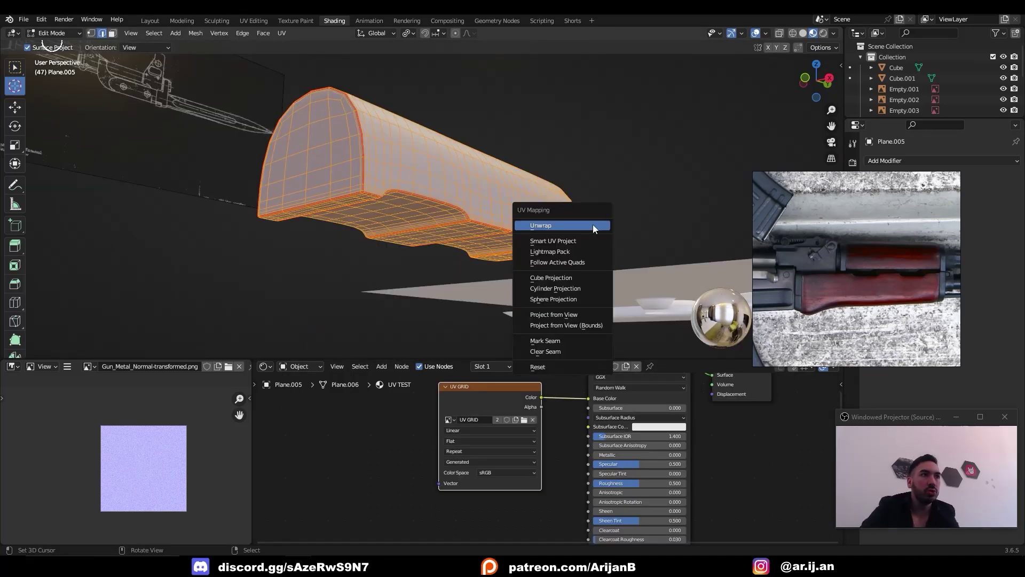
{"action": "left_click", "coordinate": [593, 226]}
{"action": "key", "text": "Tab"}
{"action": "scroll", "coordinate": [554, 220], "scroll_direction": "up", "scroll_amount": 1}
{"action": "middle_click_drag", "start_coordinate": [553, 218], "coordinate": [770, 296]}
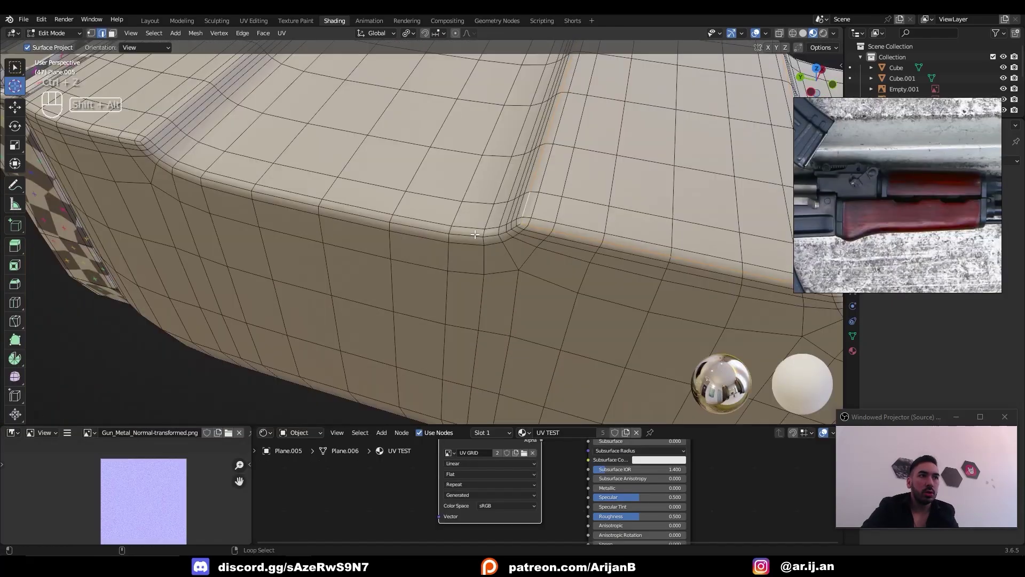
Step: Mark seams around both ends of the lower handguard, along its top side edges and across the top at the recesses
{"action": "right_click", "coordinate": [475, 234], "text": "alt+shift"}
{"action": "middle_click_drag", "start_coordinate": [214, 222], "coordinate": [358, 210]}
{"action": "scroll", "coordinate": [357, 255], "scroll_direction": "up", "scroll_amount": 3}
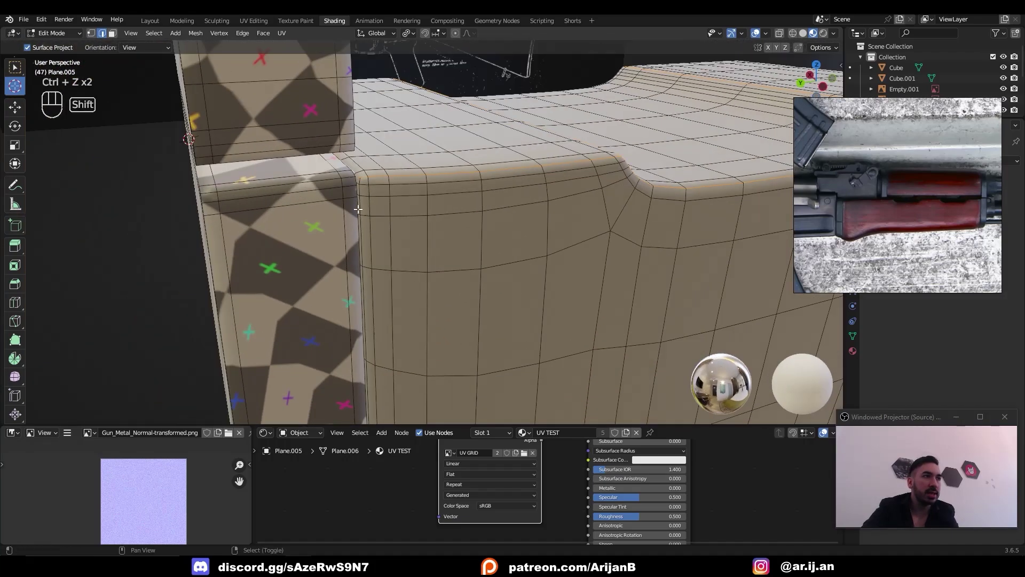
{"action": "key", "text": "z"}
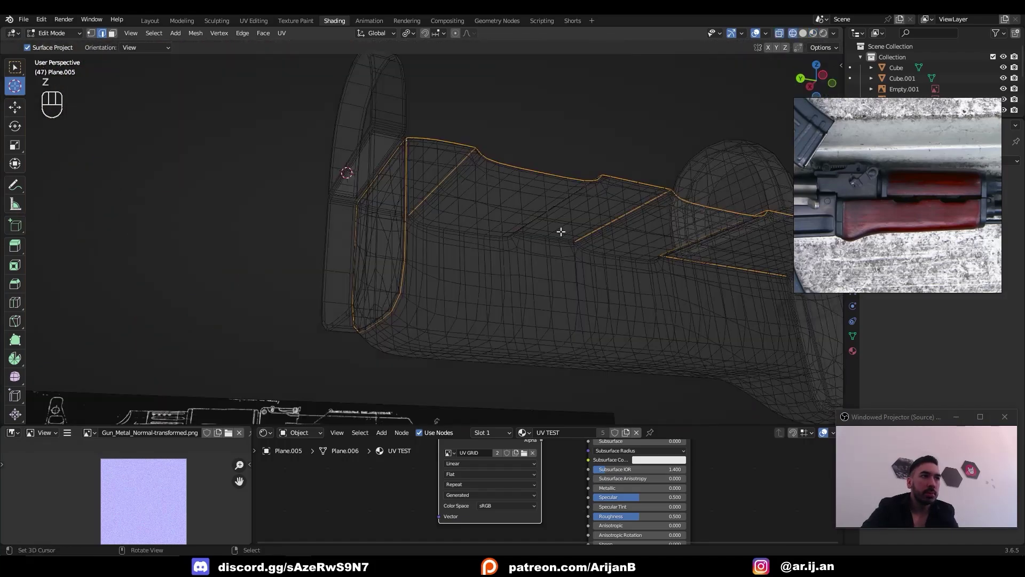
{"action": "middle_click_drag", "start_coordinate": [561, 231], "coordinate": [470, 240]}
{"action": "middle_click_drag", "start_coordinate": [470, 240], "coordinate": [390, 249], "text": "shift"}
{"action": "scroll", "coordinate": [336, 252], "scroll_direction": "up", "scroll_amount": 4}
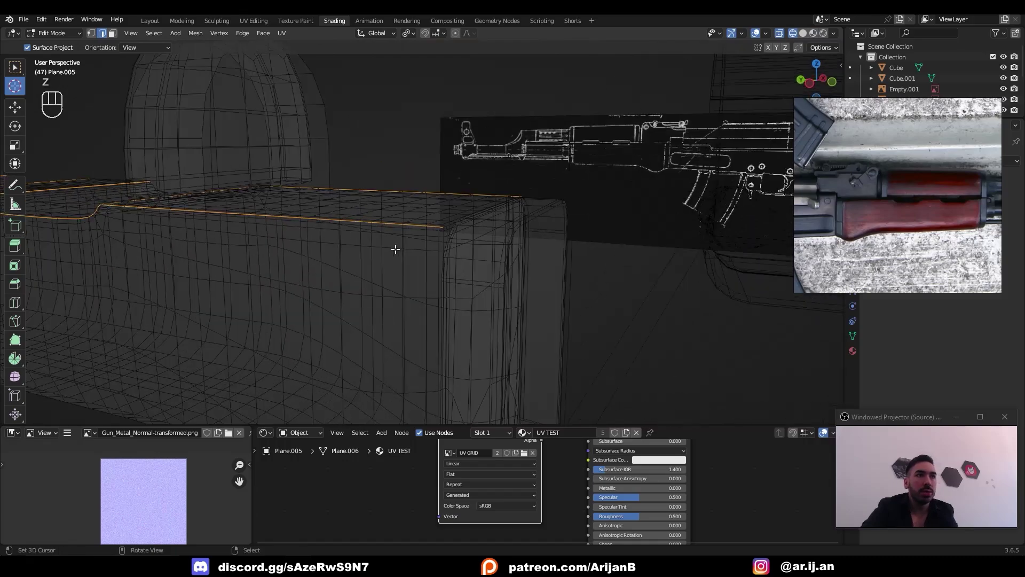
{"action": "key", "text": "z"}
{"action": "right_click", "coordinate": [463, 221], "text": "alt+shift"}
{"action": "middle_click_drag", "start_coordinate": [463, 221], "coordinate": [364, 231]}
{"action": "key", "text": "z"}
{"action": "scroll", "coordinate": [459, 245], "scroll_direction": "down", "scroll_amount": 5}
{"action": "key", "text": "ctrl+e"}
{"action": "left_click", "coordinate": [507, 250]}
Step: Select the whole linked lower handguard and unwrap it
{"action": "middle_click_drag", "start_coordinate": [507, 250], "coordinate": [395, 252]}
{"action": "scroll", "coordinate": [451, 258], "scroll_direction": "up", "scroll_amount": 4}
{"action": "key", "text": "z"}
{"action": "key", "text": "a"}
{"action": "key", "text": "a"}
{"action": "key", "text": "l"}
{"action": "key", "text": "1"}
{"action": "key", "text": "a"}
{"action": "key", "text": "a"}
{"action": "key", "text": "l"}
{"action": "key", "text": "u"}
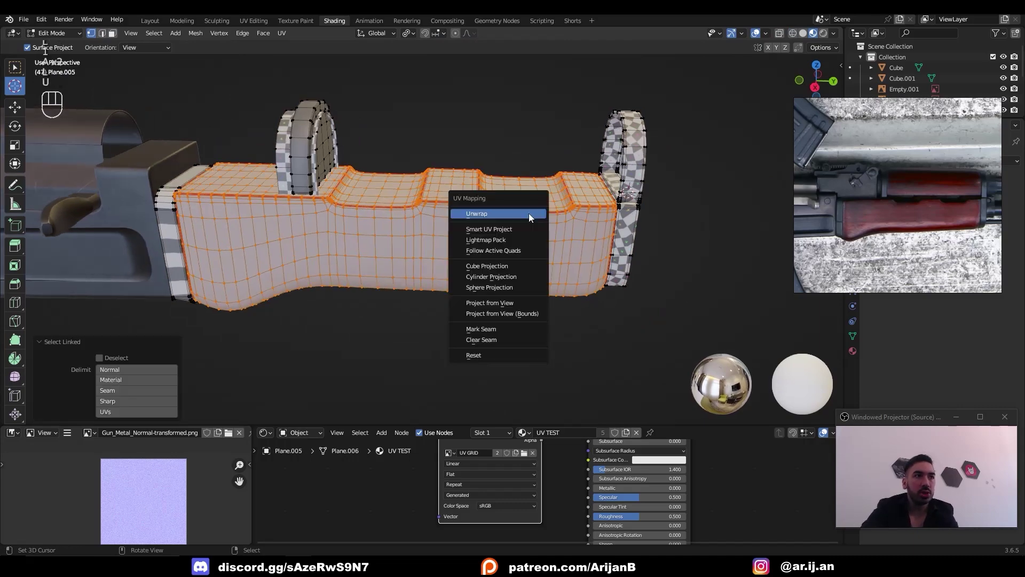
{"action": "left_click", "coordinate": [528, 213]}
{"action": "key", "text": "Tab"}
Step: Mark seams around both rims of the upper and lower front bands
{"action": "middle_click_drag", "start_coordinate": [528, 213], "coordinate": [293, 154]}
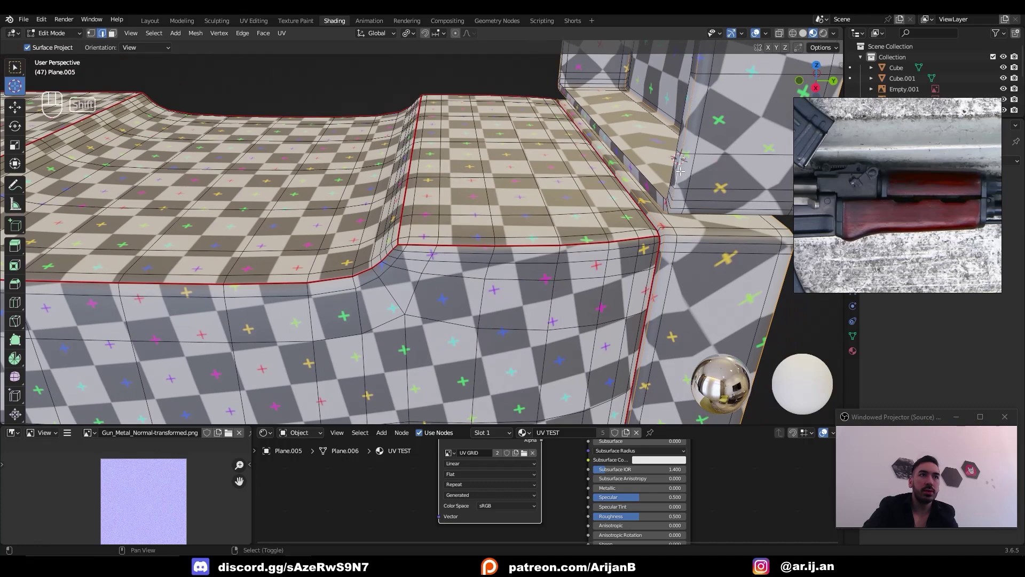
{"action": "scroll", "coordinate": [681, 171], "scroll_direction": "down", "scroll_amount": 3}
{"action": "mouse_move", "coordinate": [681, 171]}
{"action": "middle_mouse_down"}
{"action": "mouse_move", "coordinate": [618, 235]}
{"action": "mouse_move", "coordinate": [521, 162]}
{"action": "middle_mouse_up"}
{"action": "key", "text": "ctrl+e"}
{"action": "left_click", "coordinate": [617, 235]}
{"action": "key", "text": "z"}
{"action": "scroll", "coordinate": [522, 162], "scroll_direction": "down", "scroll_amount": 3}
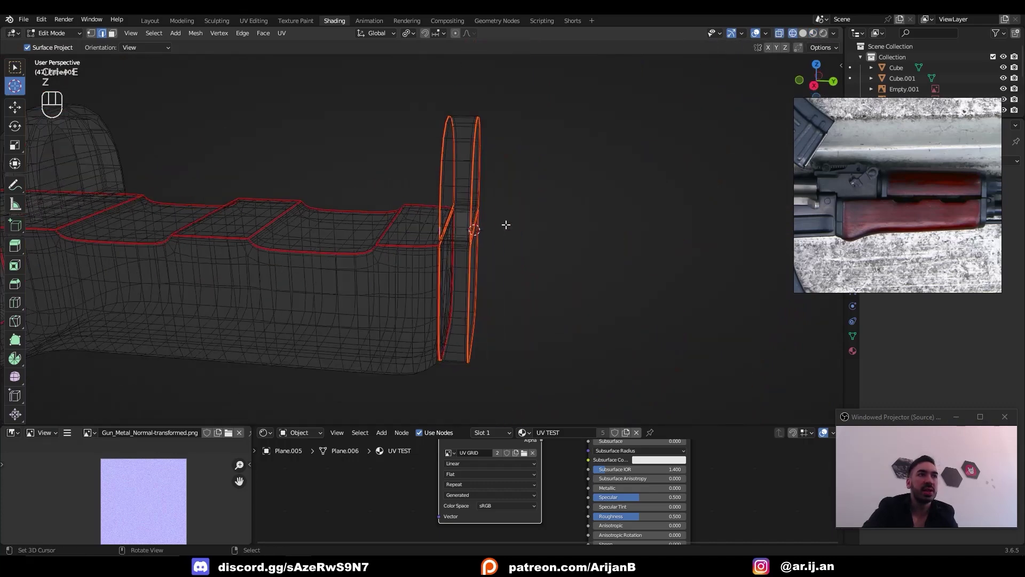
Step: Mark connecting seams across the width of both front bands at their flat sides, plus seams around the rims of the upper rear collar
{"action": "scroll", "coordinate": [482, 231], "scroll_direction": "up", "scroll_amount": 2}
{"action": "mouse_move", "coordinate": [483, 231]}
{"action": "middle_mouse_down", "text": "shift"}
{"action": "mouse_move", "coordinate": [464, 272]}
{"action": "mouse_move", "coordinate": [427, 238]}
{"action": "middle_mouse_up", "text": "shift"}
{"action": "key", "text": "z"}
{"action": "scroll", "coordinate": [448, 249], "scroll_direction": "up", "scroll_amount": 3}
{"action": "key", "text": "ctrl+z"}
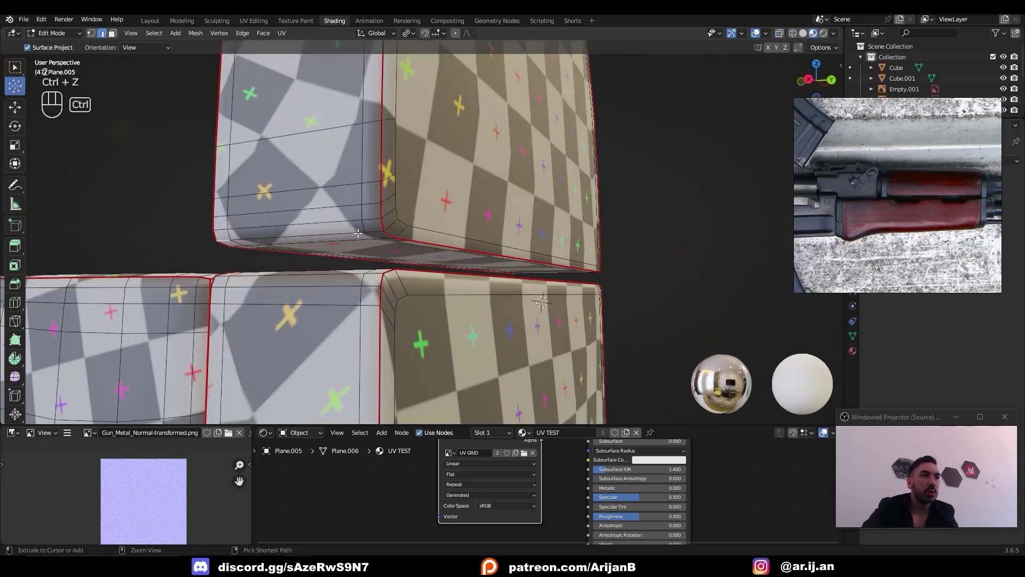
{"action": "right_click", "coordinate": [370, 229], "text": "ctrl"}
{"action": "right_click", "coordinate": [221, 279], "text": "shift"}
{"action": "right_click", "coordinate": [365, 279], "text": "ctrl"}
{"action": "key", "text": "z"}
{"action": "middle_click_drag", "start_coordinate": [365, 278], "coordinate": [497, 287]}
{"action": "mouse_move", "coordinate": [497, 287]}
{"action": "middle_mouse_down", "text": "shift"}
{"action": "mouse_move", "coordinate": [391, 289]}
{"action": "mouse_move", "coordinate": [449, 288]}
{"action": "middle_mouse_up", "text": "shift"}
{"action": "key", "text": "z"}
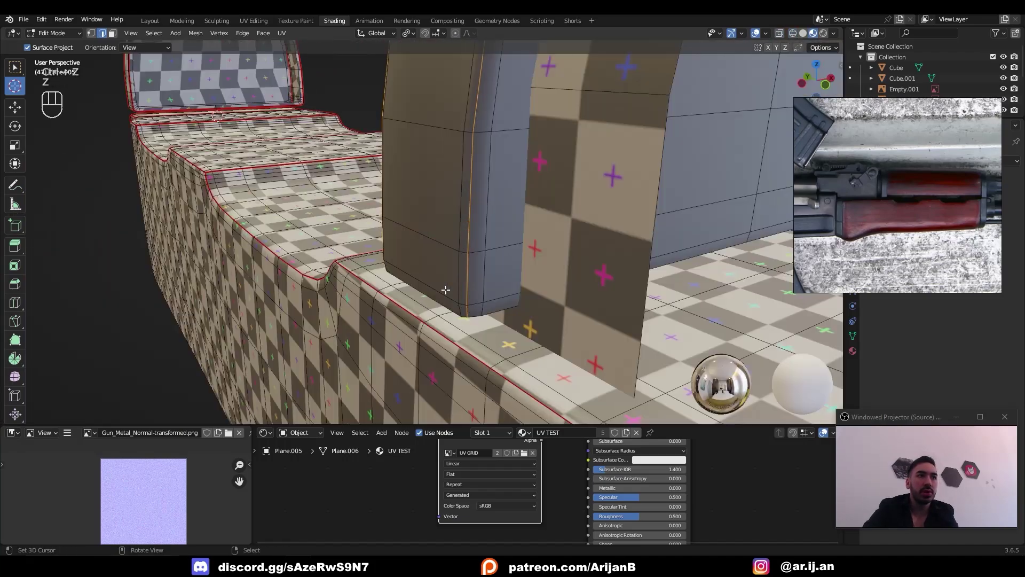
{"action": "key", "text": "z"}
{"action": "middle_click_drag", "start_coordinate": [488, 316], "coordinate": [458, 146]}
{"action": "key", "text": "ctrl+e"}
{"action": "left_click", "coordinate": [496, 239]}
{"action": "key", "text": "z"}
{"action": "key", "text": "3"}
{"action": "right_click", "coordinate": [458, 146], "text": "alt"}
{"action": "key", "text": "z"}
{"action": "scroll", "coordinate": [458, 146], "scroll_direction": "down", "scroll_amount": 4}
{"action": "middle_click_drag", "start_coordinate": [470, 288], "coordinate": [451, 272]}
{"action": "key", "text": "g"}
{"action": "right_click", "coordinate": [390, 215]}
{"action": "middle_click_drag", "start_coordinate": [390, 215], "coordinate": [336, 209]}
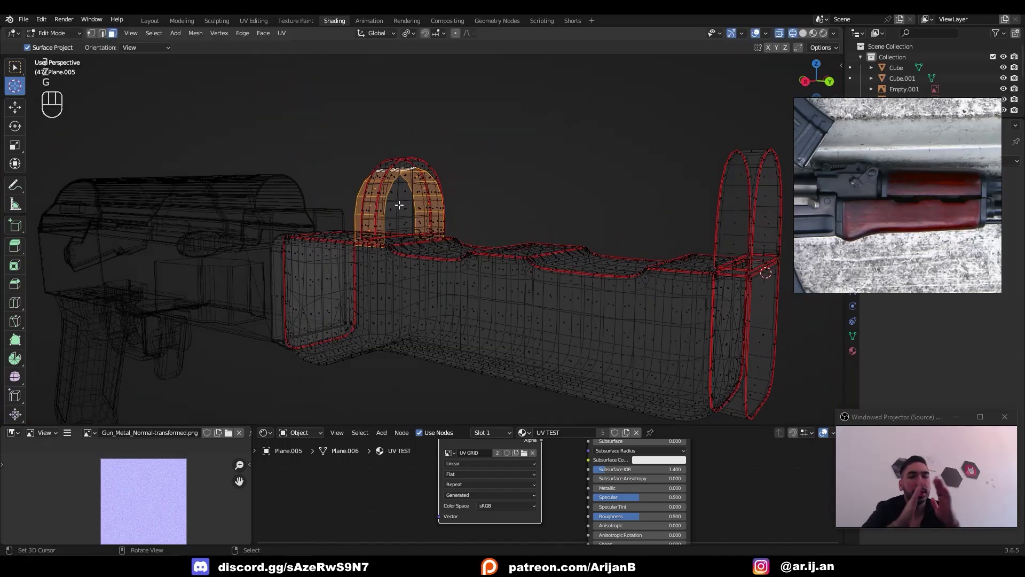
Step: Move the linked band next to the receiver away from the rifle into free space
{"action": "key", "text": "z"}
{"action": "key", "text": "l"}
{"action": "key", "text": "g"}
{"action": "middle_click_drag", "start_coordinate": [399, 205], "coordinate": [494, 248]}
{"action": "left_click", "coordinate": [427, 341]}
Step: Mark seams around both rims of the separated receiver band
{"action": "key", "text": "KP_Decimal"}
{"action": "key", "text": "2"}
{"action": "key", "text": "z"}
{"action": "key", "text": "ctrl+e"}
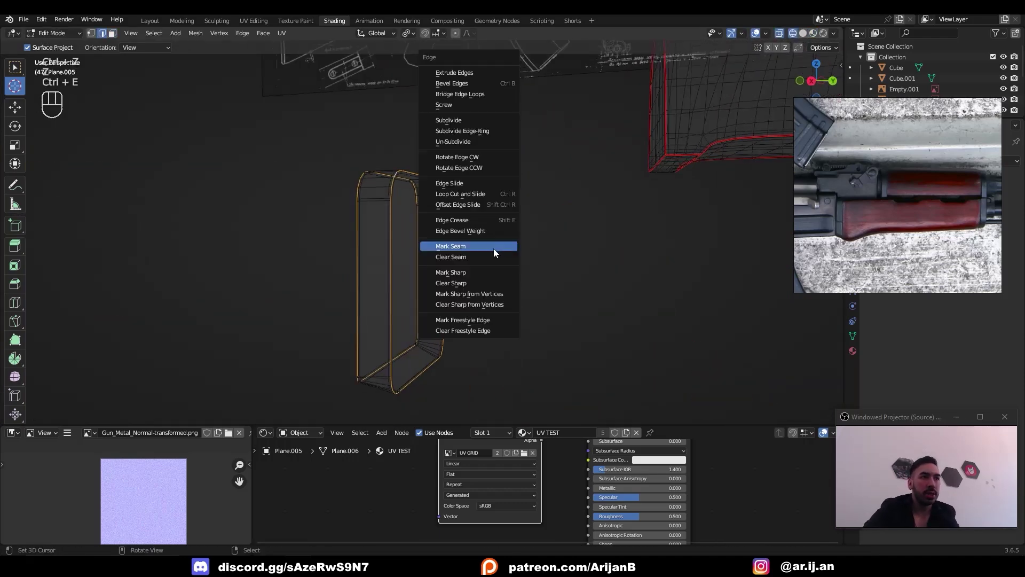
{"action": "left_click", "coordinate": [495, 245]}
Step: Mark short seams across the width of the receiver band at its corners to connect the rim seams
{"action": "scroll", "coordinate": [440, 233], "scroll_direction": "up", "scroll_amount": 4}
{"action": "key", "text": "1"}
{"action": "key", "text": "z"}
{"action": "right_click", "coordinate": [405, 178]}
{"action": "right_click", "coordinate": [497, 168], "text": "ctrl"}
{"action": "middle_click_drag", "start_coordinate": [342, 278], "coordinate": [412, 219]}
{"action": "scroll", "coordinate": [342, 320], "scroll_direction": "up", "scroll_amount": 4}
{"action": "right_click", "coordinate": [333, 323], "text": "shift"}
{"action": "right_click", "coordinate": [348, 400], "text": "ctrl"}
{"action": "key", "text": "ctrl+e"}
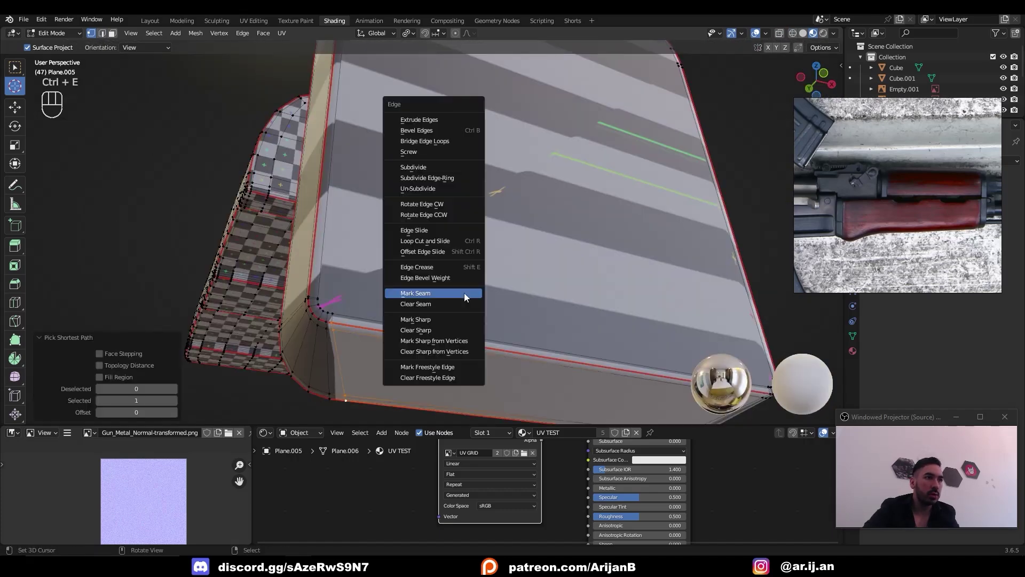
{"action": "left_click", "coordinate": [464, 292]}
Step: Unwrap the complete handguard mesh and check the checker pattern on all its parts
{"action": "scroll", "coordinate": [480, 282], "scroll_direction": "down", "scroll_amount": 3}
{"action": "key", "text": "a"}
{"action": "key", "text": "u"}
{"action": "left_click", "coordinate": [521, 261]}
{"action": "key", "text": "Tab"}
{"action": "scroll", "coordinate": [520, 261], "scroll_direction": "down", "scroll_amount": 6}
{"action": "middle_click_drag", "start_coordinate": [520, 262], "coordinate": [473, 196], "text": "shift"}
{"action": "scroll", "coordinate": [446, 251], "scroll_direction": "up", "scroll_amount": 2}
{"action": "scroll", "coordinate": [410, 184], "scroll_direction": "down", "scroll_amount": 5}
Step: Box-select the raised upper handguard and receiver band and move them back down along Z into place on the rifle
{"action": "key", "text": "Tab"}
{"action": "middle_click_drag", "start_coordinate": [410, 183], "coordinate": [422, 152]}
{"action": "key", "text": "z"}
{"action": "key", "text": "a"}
{"action": "key", "text": "a"}
{"action": "key", "text": "b"}
{"action": "left_click_drag", "start_coordinate": [345, 85], "coordinate": [540, 193]}
{"action": "key", "text": "g"}
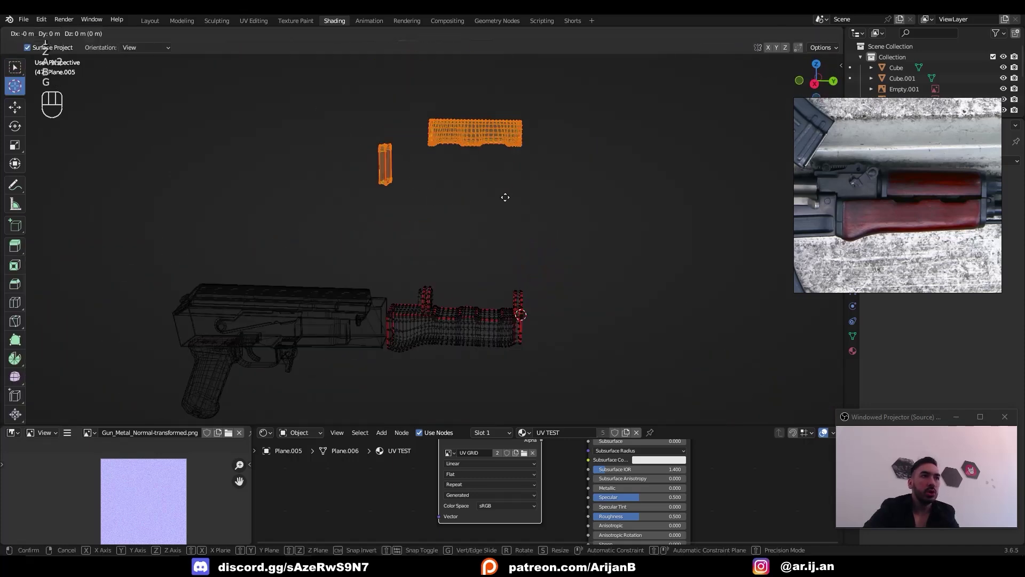
{"action": "key", "text": "z"}
{"action": "left_click", "coordinate": [524, 336], "text": "ctrl"}
{"action": "key", "text": "z"}
{"action": "middle_click_drag", "start_coordinate": [487, 290], "coordinate": [512, 299]}
{"action": "key", "text": "Tab"}
{"action": "key", "text": "Tab"}
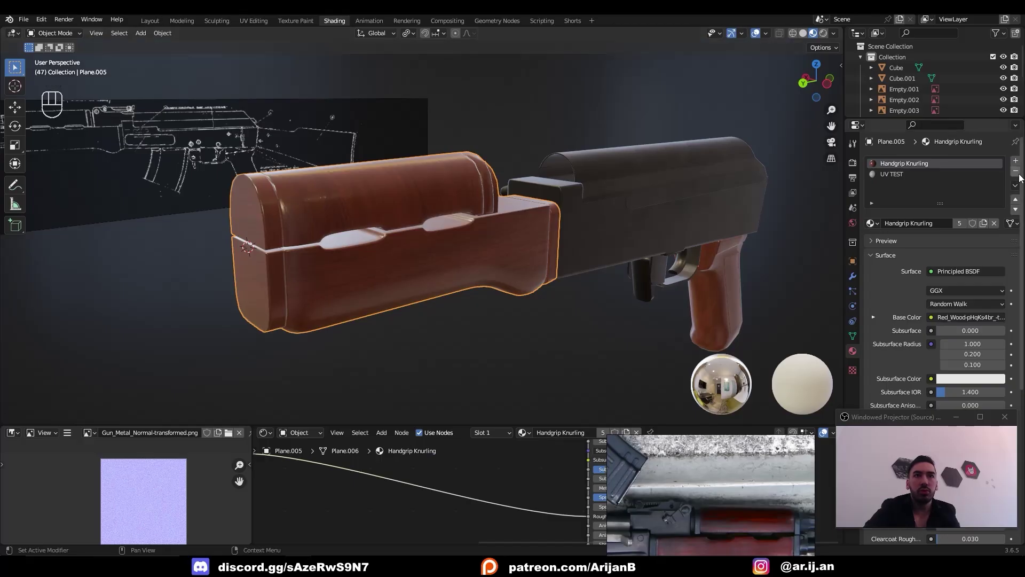
Step: Remove the Handgrip Knurling and UV TEST material slots from the handguard object
{"action": "left_click", "coordinate": [1015, 171]}
{"action": "left_click", "coordinate": [1015, 172]}
{"action": "scroll", "coordinate": [600, 194], "scroll_direction": "up", "scroll_amount": 2}
{"action": "key", "text": "Tab"}
{"action": "key", "text": "Tab"}
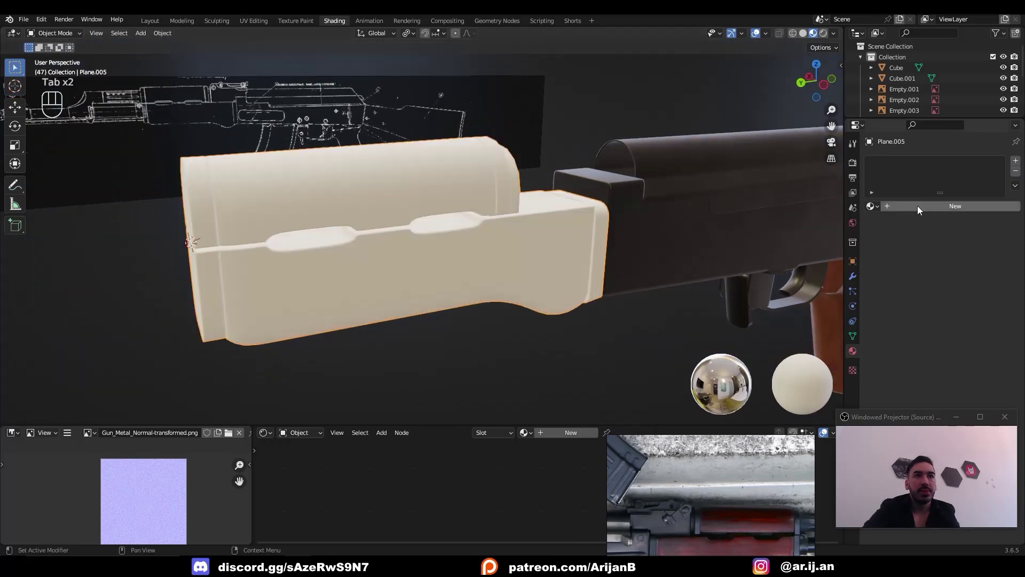
Step: Create a new material named Handguard Wood and give it a dark reddish-brown base color
{"action": "left_click", "coordinate": [917, 206]}
{"action": "left_click", "coordinate": [903, 205]}
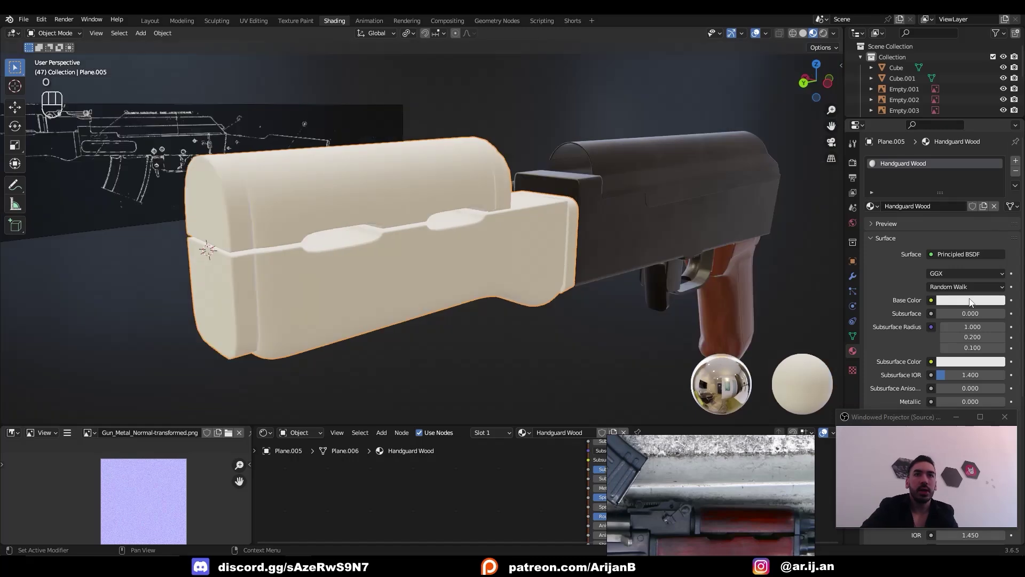
{"action": "left_click", "coordinate": [970, 300]}
{"action": "left_click", "coordinate": [943, 209]}
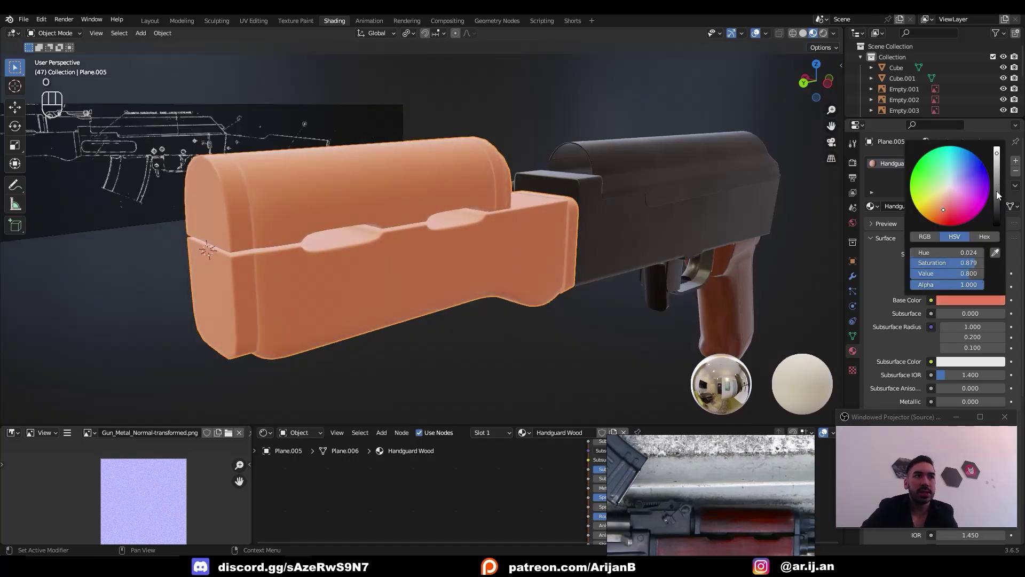
{"action": "left_click_drag", "start_coordinate": [996, 192], "coordinate": [996, 199]}
Step: Select all linked metal bands of the handguard and assign them a new material named Handguard Metal
{"action": "middle_click_drag", "start_coordinate": [558, 268], "coordinate": [531, 270]}
{"action": "key", "text": "l"}
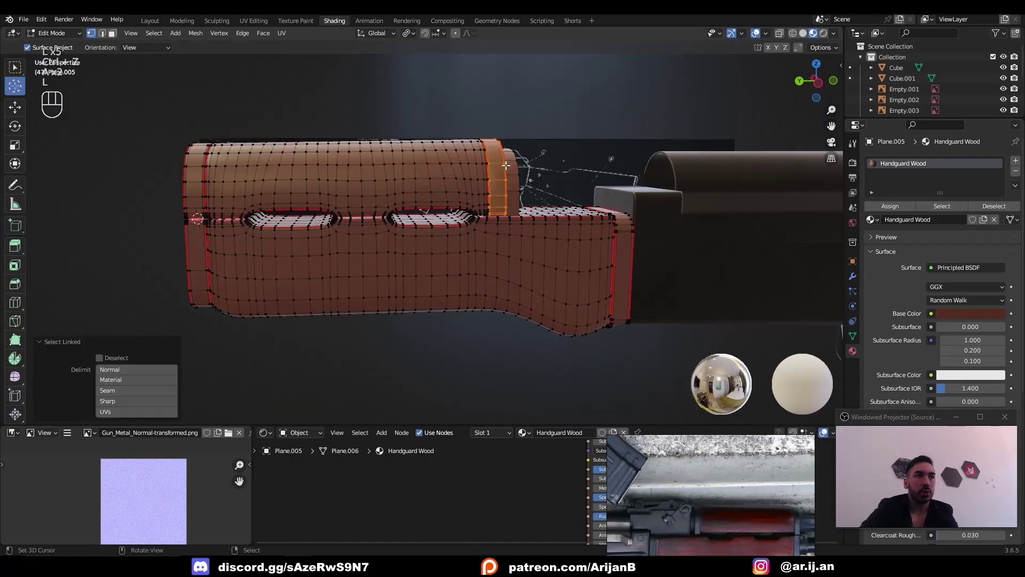
{"action": "key", "text": "l"}
{"action": "left_click", "coordinate": [1015, 162]}
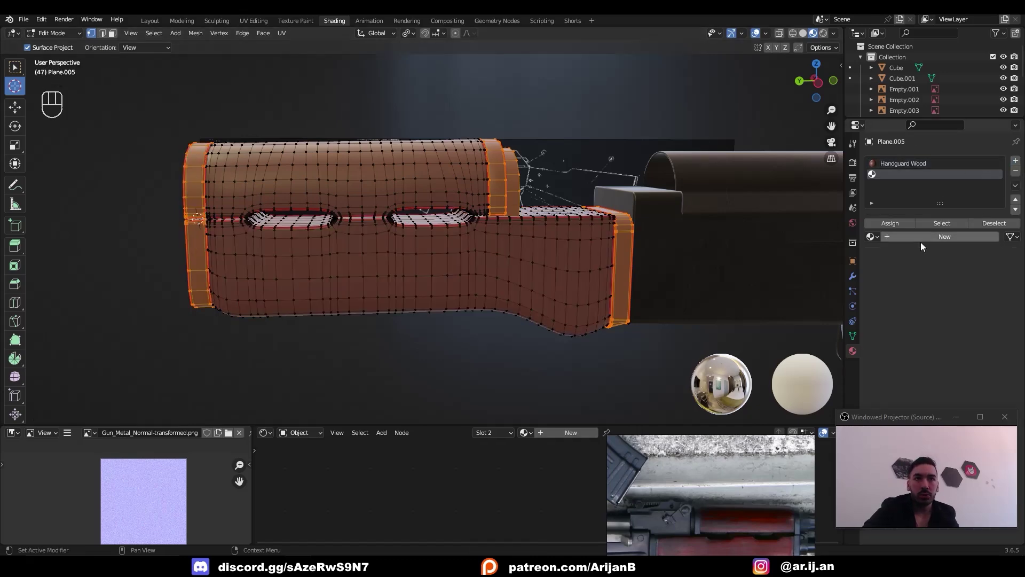
{"action": "left_click", "coordinate": [924, 237]}
{"action": "double_click", "coordinate": [908, 235]}
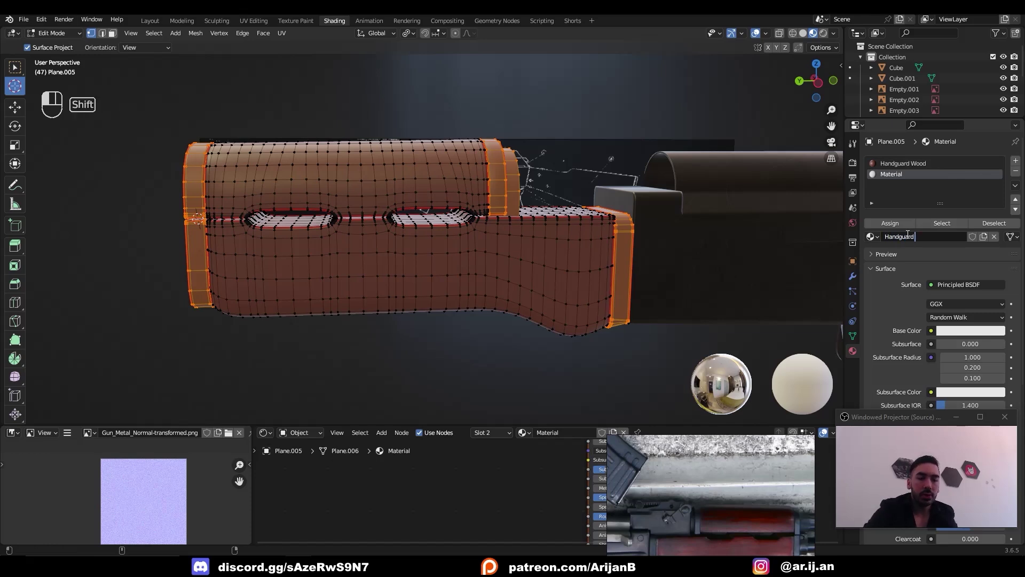
{"action": "left_click", "coordinate": [899, 222]}
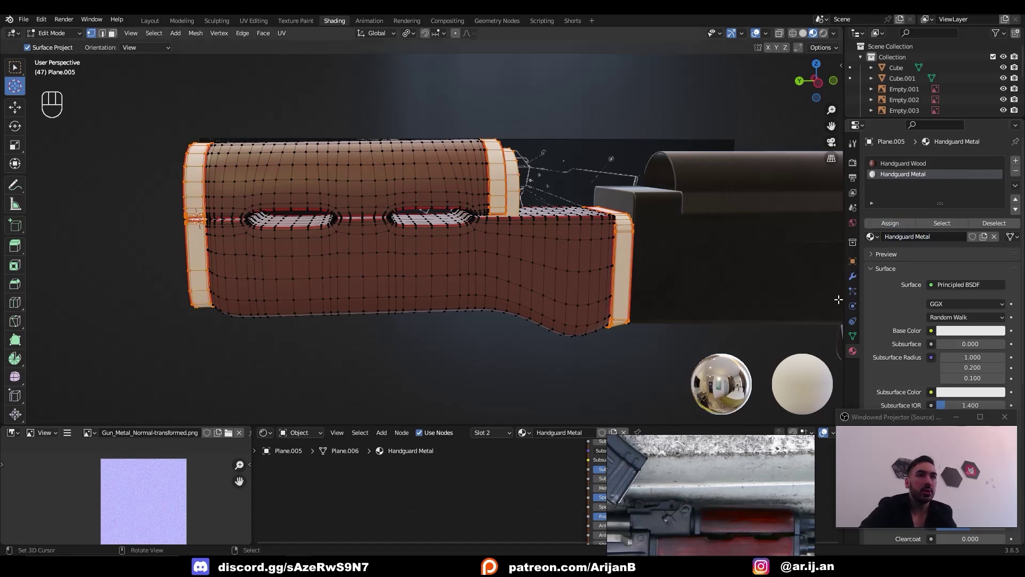
Step: Darken the Handguard Metal base color to a value of 0.067 and check the handguard from both sides
{"action": "left_click", "coordinate": [959, 331]}
{"action": "scroll", "coordinate": [959, 214], "scroll_direction": "down", "scroll_amount": 15}
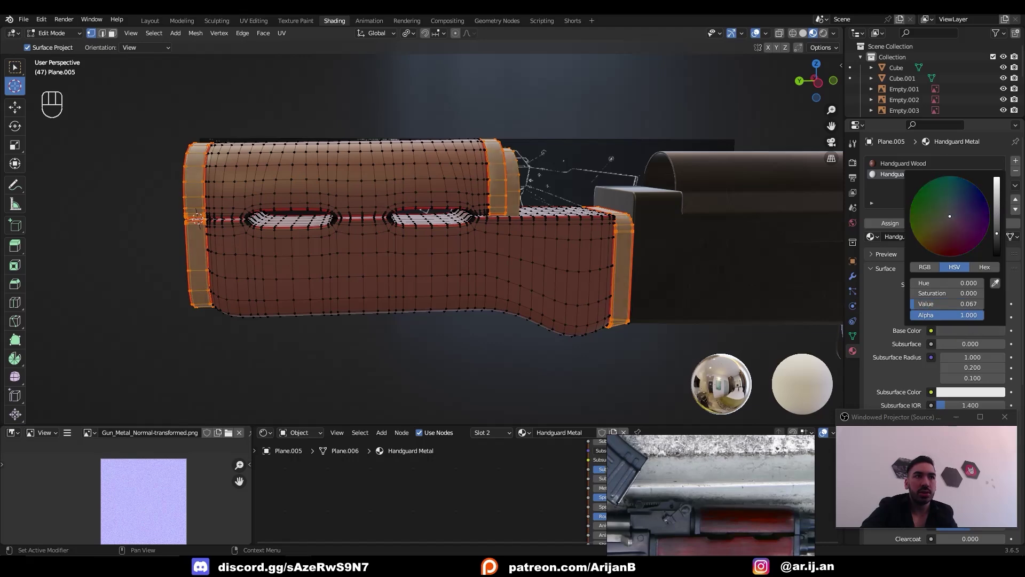
{"action": "key", "text": "Tab"}
{"action": "middle_click_drag", "start_coordinate": [476, 221], "coordinate": [614, 220]}
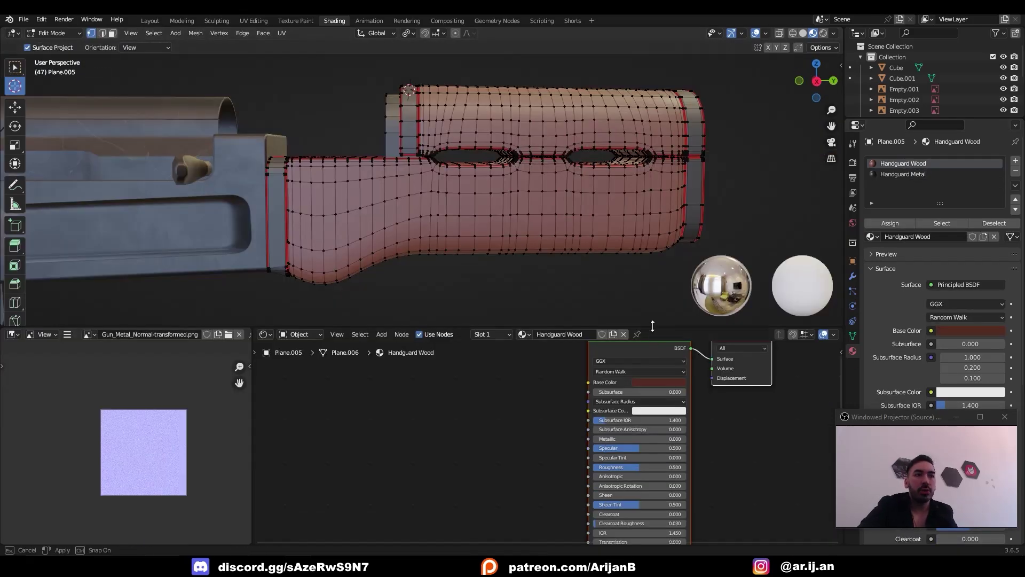
Step: Paste the red wood color, Wenge normal and Wenge roughness image texture nodes into the Handguard Wood material and arrange them
{"action": "left_click_drag", "start_coordinate": [652, 325], "coordinate": [652, 281]}
{"action": "scroll", "coordinate": [515, 360], "scroll_direction": "down", "scroll_amount": 2}
{"action": "middle_click_drag", "start_coordinate": [536, 150], "coordinate": [537, 177]}
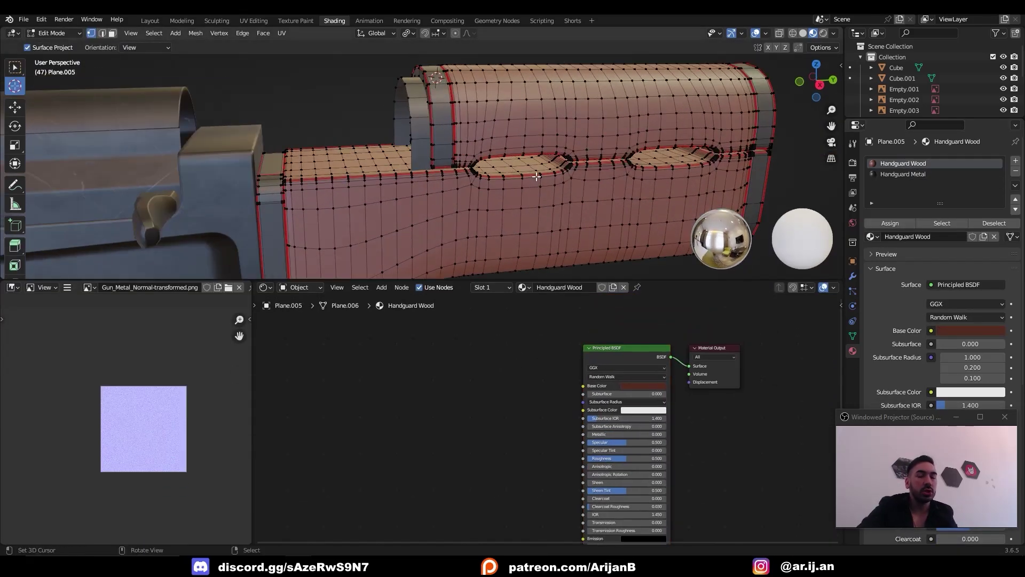
{"action": "key", "text": "ctrl+v"}
{"action": "scroll", "coordinate": [490, 384], "scroll_direction": "up", "scroll_amount": 3}
{"action": "left_click_drag", "start_coordinate": [494, 385], "coordinate": [488, 338]}
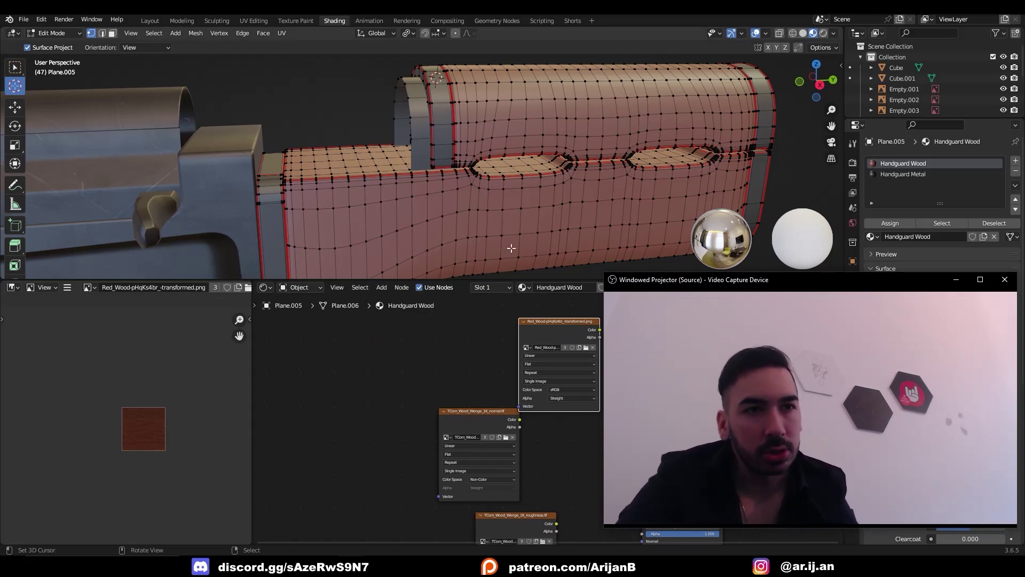
Step: Connect the red wood texture to Handguard Wood's Base Color and the TCom_Wood_Wenge_1K_roughness.tif texture to its Roughness
{"action": "middle_click_drag", "start_coordinate": [541, 192], "coordinate": [487, 234]}
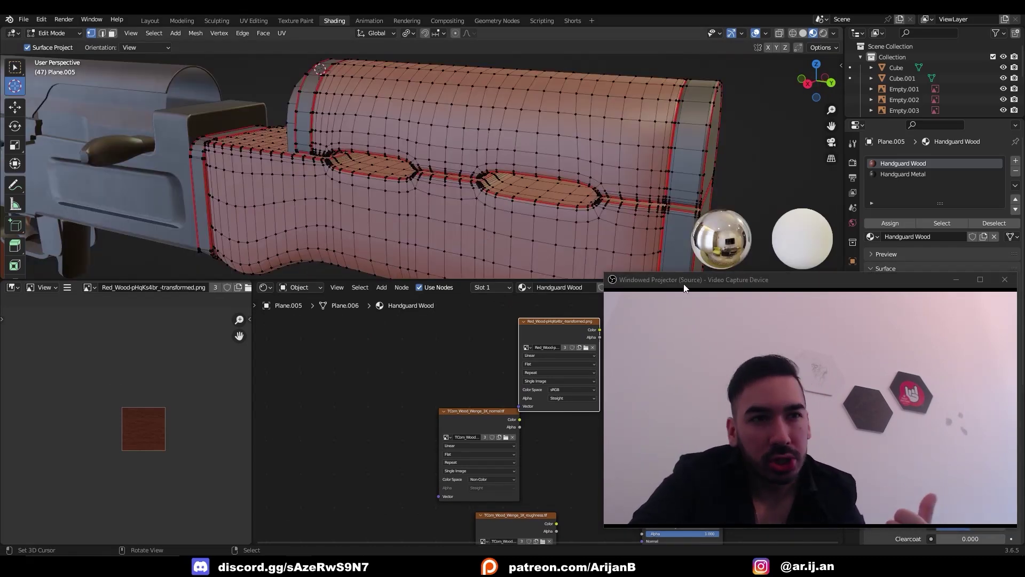
{"action": "scroll", "coordinate": [597, 327], "scroll_direction": "up", "scroll_amount": 1}
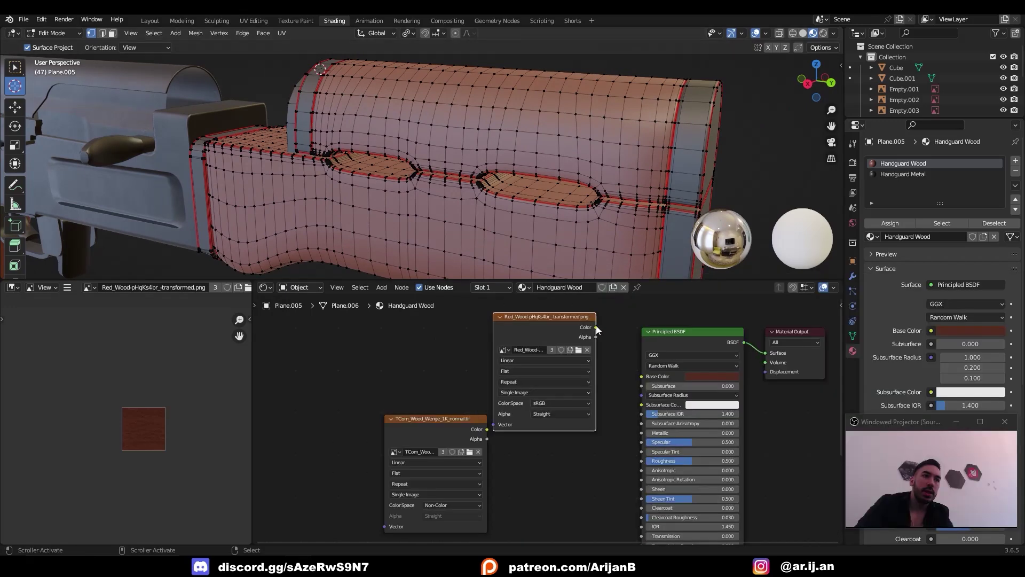
{"action": "left_click_drag", "start_coordinate": [637, 374], "coordinate": [640, 376]}
{"action": "middle_click_drag", "start_coordinate": [480, 202], "coordinate": [515, 203]}
{"action": "key", "text": "Tab"}
{"action": "left_click_drag", "start_coordinate": [542, 386], "coordinate": [639, 428]}
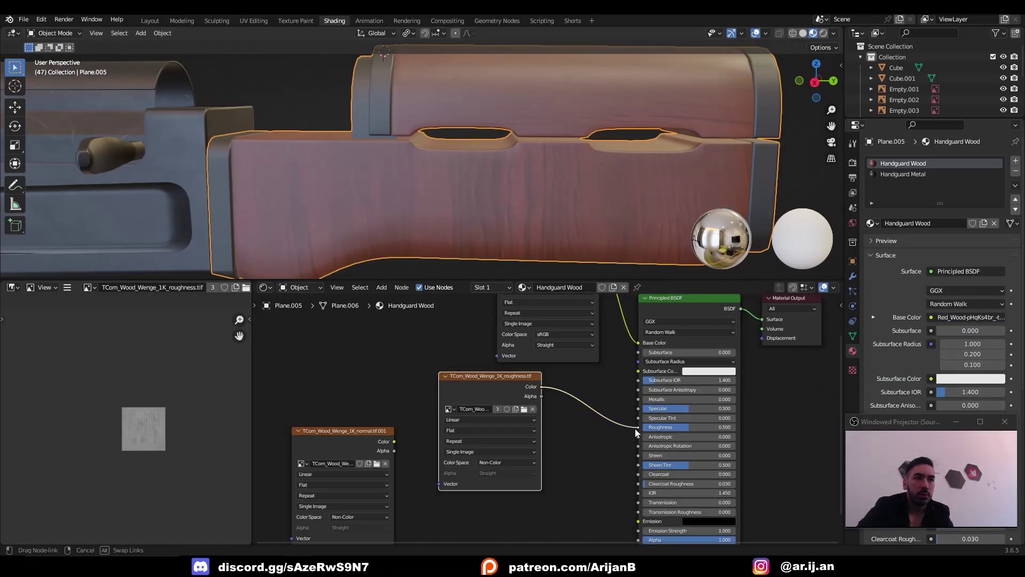
Step: Add a Normal Map node and route the Wenge normal texture through it into Handguard Wood's Normal input
{"action": "middle_click_drag", "start_coordinate": [581, 255], "coordinate": [534, 251]}
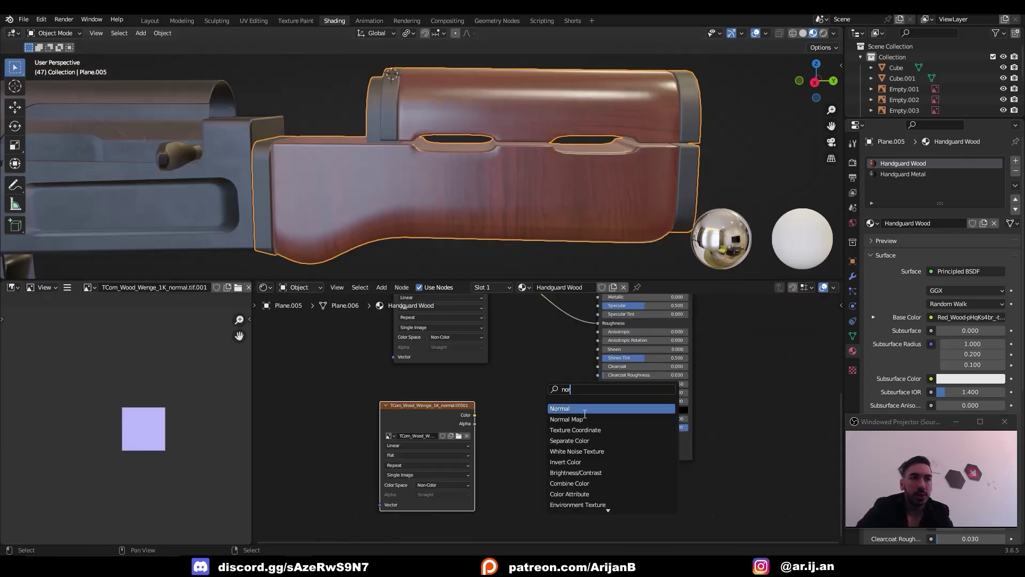
{"action": "left_click", "coordinate": [566, 419]}
{"action": "left_click", "coordinate": [528, 424]}
{"action": "scroll", "coordinate": [553, 419], "scroll_direction": "up", "scroll_amount": 1}
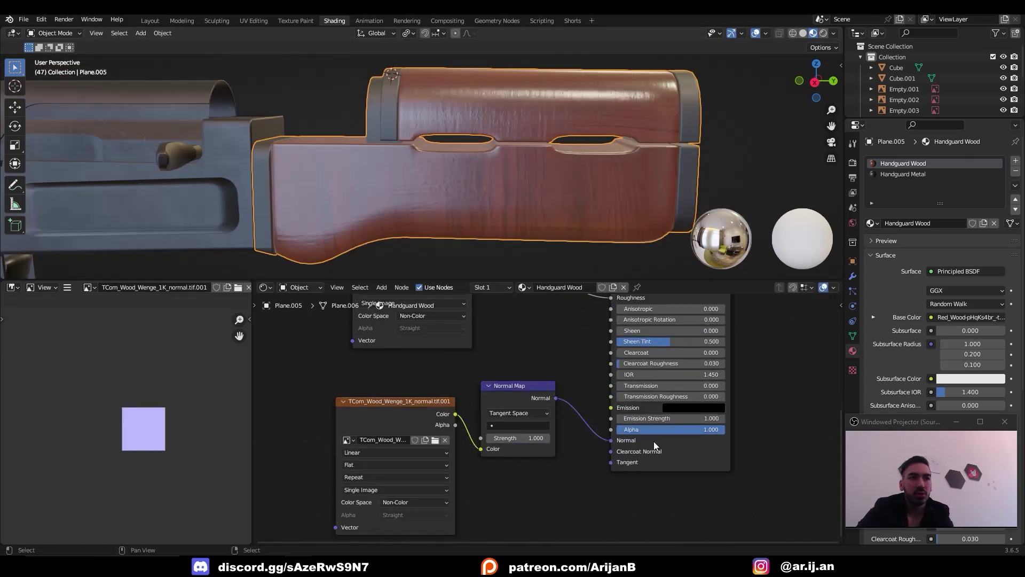
{"action": "left_click_drag", "start_coordinate": [671, 425], "coordinate": [685, 423]}
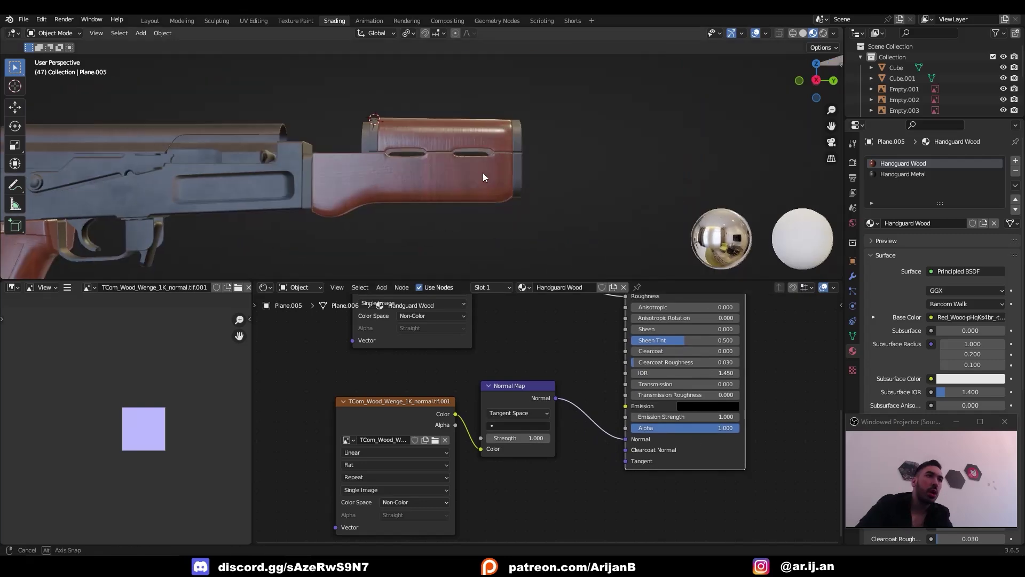
Step: Select the smaller of the two large handguard UV islands and rotate it upright to match the larger island's orientation
{"action": "scroll", "coordinate": [485, 173], "scroll_direction": "up", "scroll_amount": 2}
{"action": "mouse_move", "coordinate": [491, 178]}
{"action": "middle_mouse_down"}
{"action": "mouse_move", "coordinate": [407, 205]}
{"action": "mouse_move", "coordinate": [479, 166]}
{"action": "middle_mouse_up"}
{"action": "scroll", "coordinate": [464, 188], "scroll_direction": "up", "scroll_amount": 2}
{"action": "scroll", "coordinate": [471, 174], "scroll_direction": "down", "scroll_amount": 2}
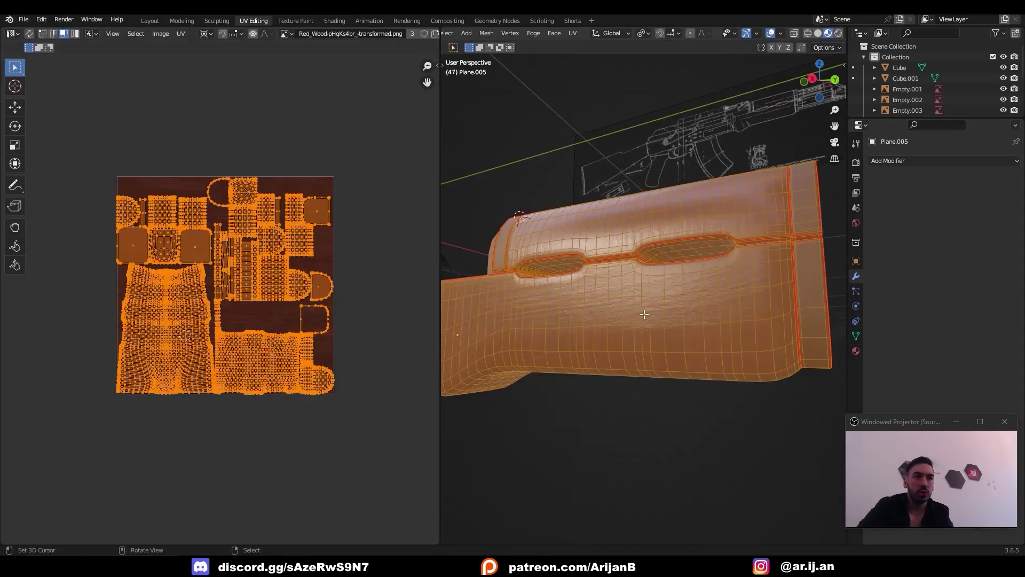
{"action": "key", "text": "alt+a"}
{"action": "key", "text": "l"}
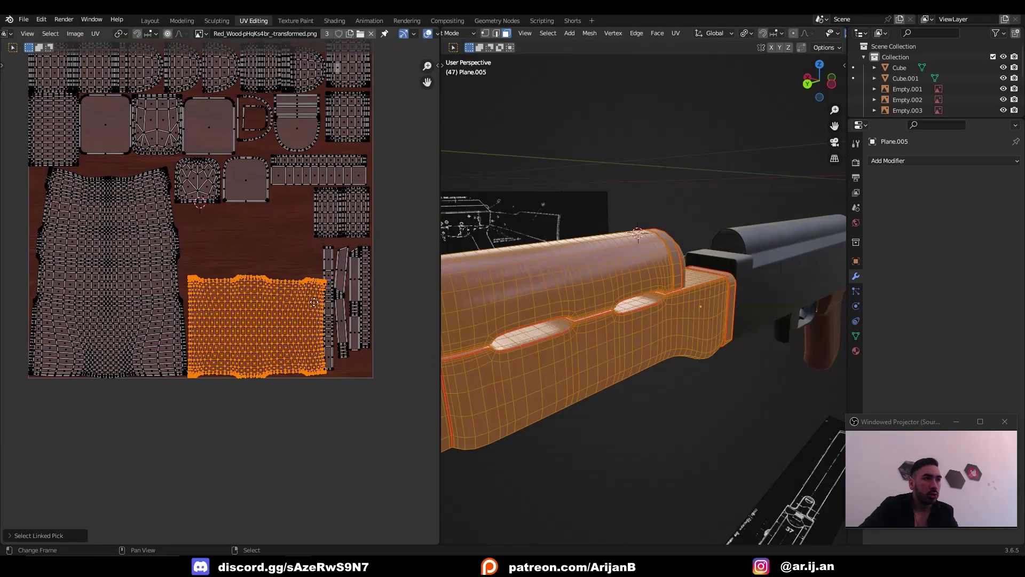
{"action": "key", "text": "r"}
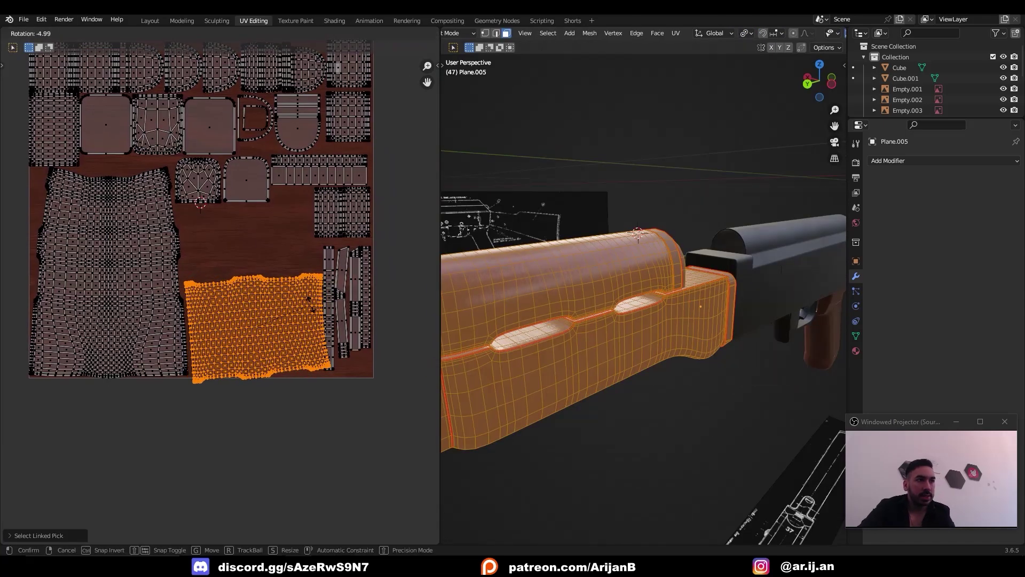
{"action": "left_click", "coordinate": [314, 297]}
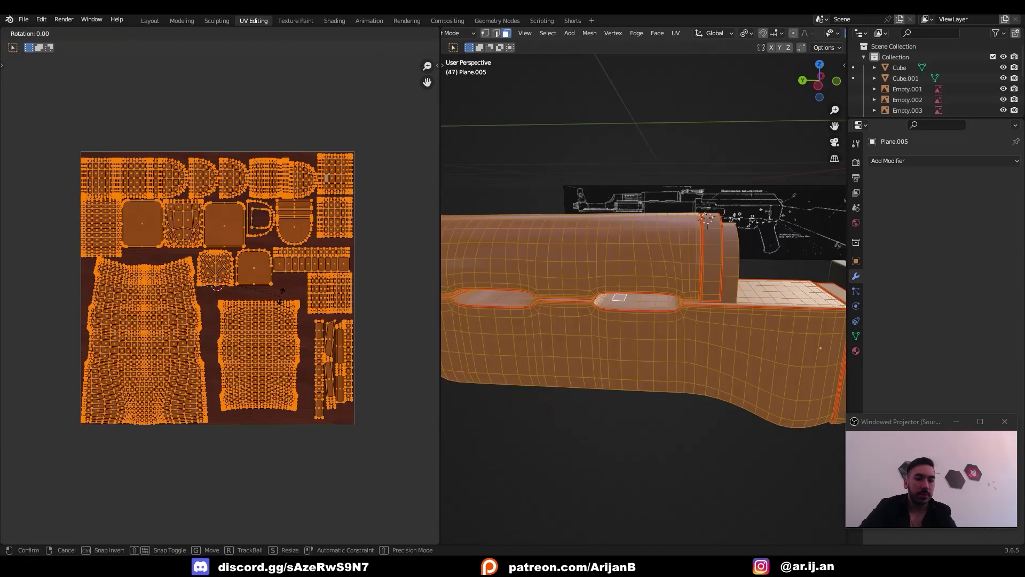
Step: Rotate all handguard UV islands by 90 degrees, reposition them on the wood texture, and check the grain direction on the model
{"action": "type", "text": "90"}
{"action": "key", "text": "Return"}
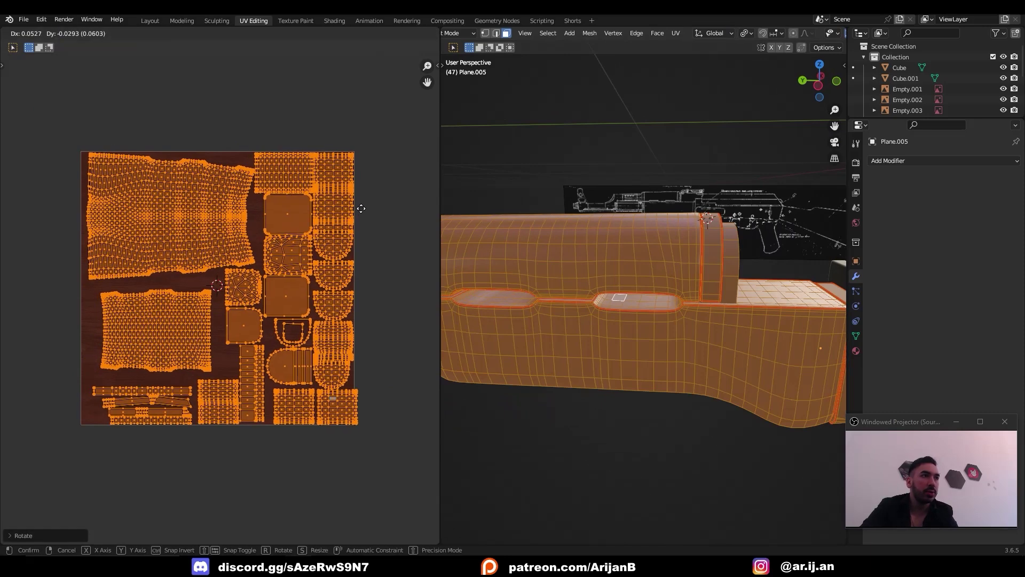
{"action": "middle_click_drag", "start_coordinate": [614, 302], "coordinate": [670, 322]}
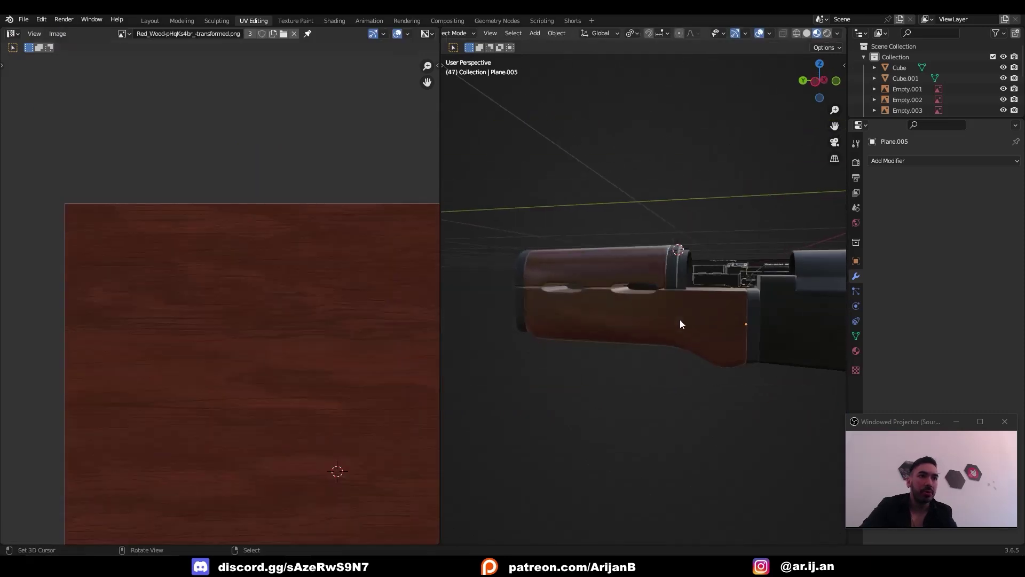
{"action": "mouse_move", "coordinate": [572, 262]}
{"action": "middle_mouse_down"}
{"action": "mouse_move", "coordinate": [773, 289]}
{"action": "mouse_move", "coordinate": [681, 261]}
{"action": "mouse_move", "coordinate": [741, 255]}
{"action": "middle_mouse_up"}
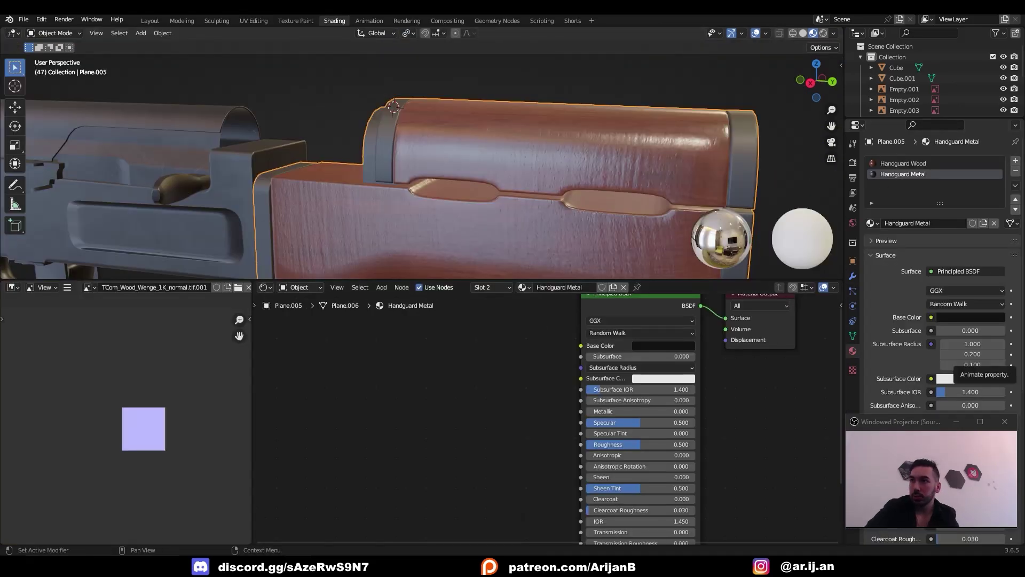
Step: Connect the gun metal albedo texture to Handguard Metal's Base Color and GUN METAL ROUGH AK.png, set to Non-Color, to its Roughness
{"action": "left_click_drag", "start_coordinate": [459, 347], "coordinate": [469, 296]}
{"action": "left_click_drag", "start_coordinate": [364, 497], "coordinate": [374, 499]}
{"action": "left_click_drag", "start_coordinate": [514, 347], "coordinate": [597, 406]}
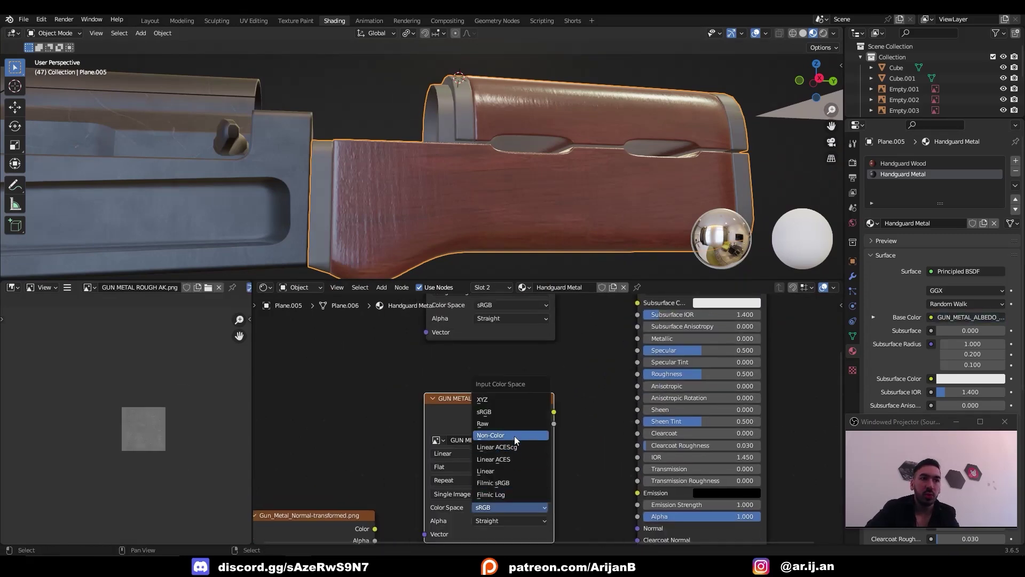
{"action": "left_click", "coordinate": [514, 436]}
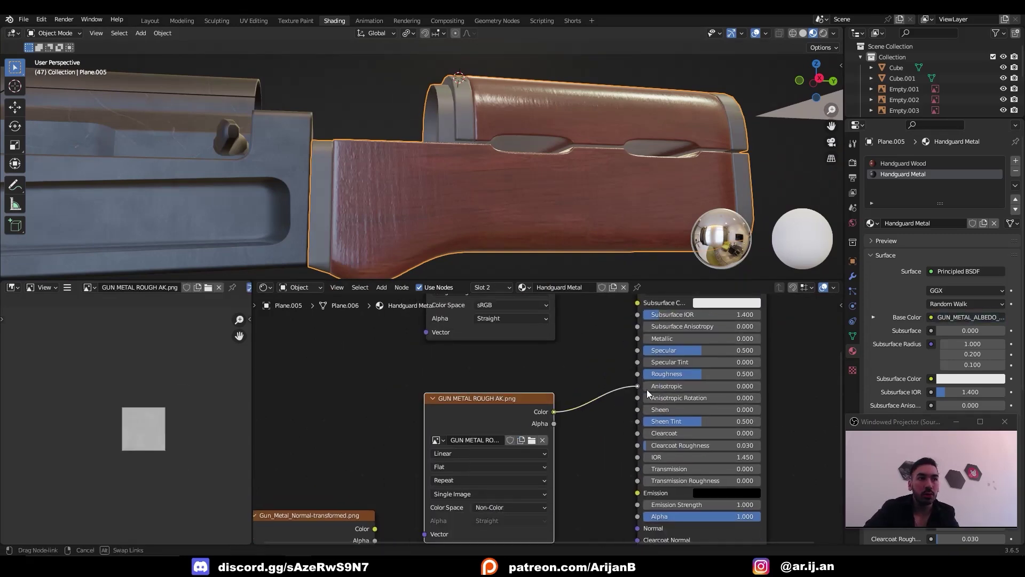
{"action": "left_click_drag", "start_coordinate": [553, 412], "coordinate": [636, 382]}
{"action": "left_click_drag", "start_coordinate": [636, 382], "coordinate": [708, 366]}
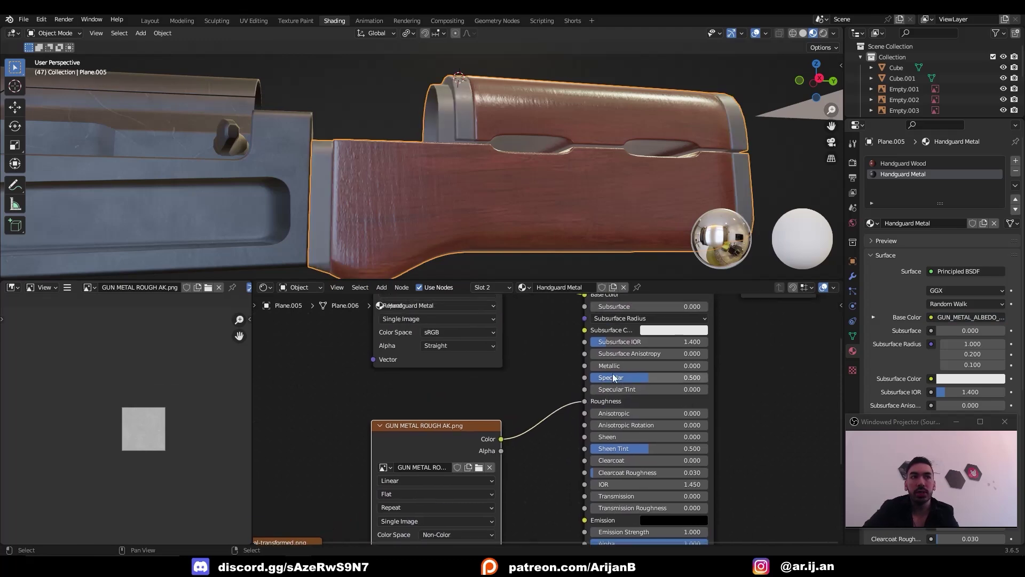
Step: Route Gun_Metal_Normal-transformed.png through a new Normal Map node with strength 0.2 into Handguard Metal's Normal, and inspect the handguard from both sides
{"action": "middle_click_drag", "start_coordinate": [539, 145], "coordinate": [444, 164]}
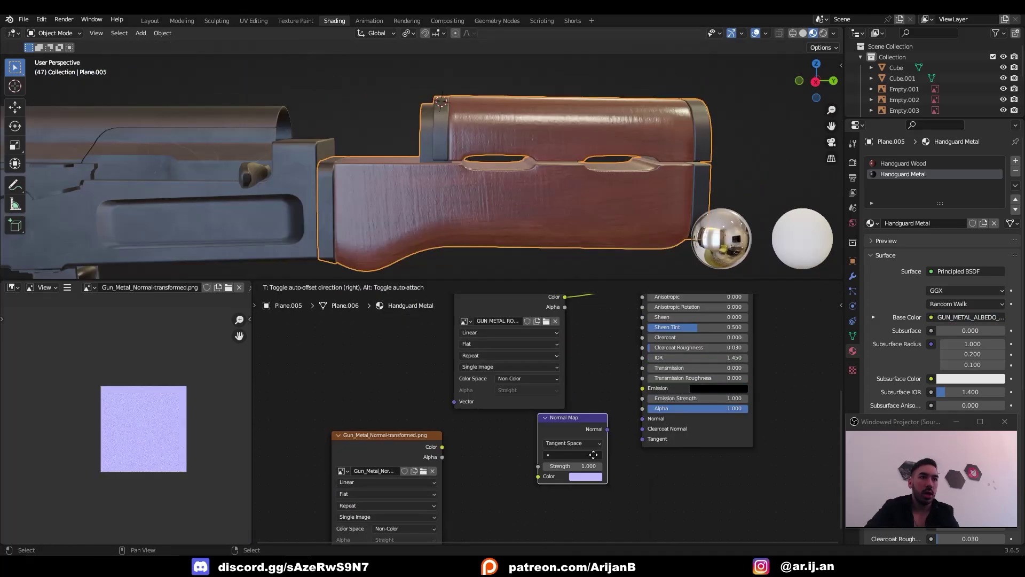
{"action": "left_click", "coordinate": [566, 470]}
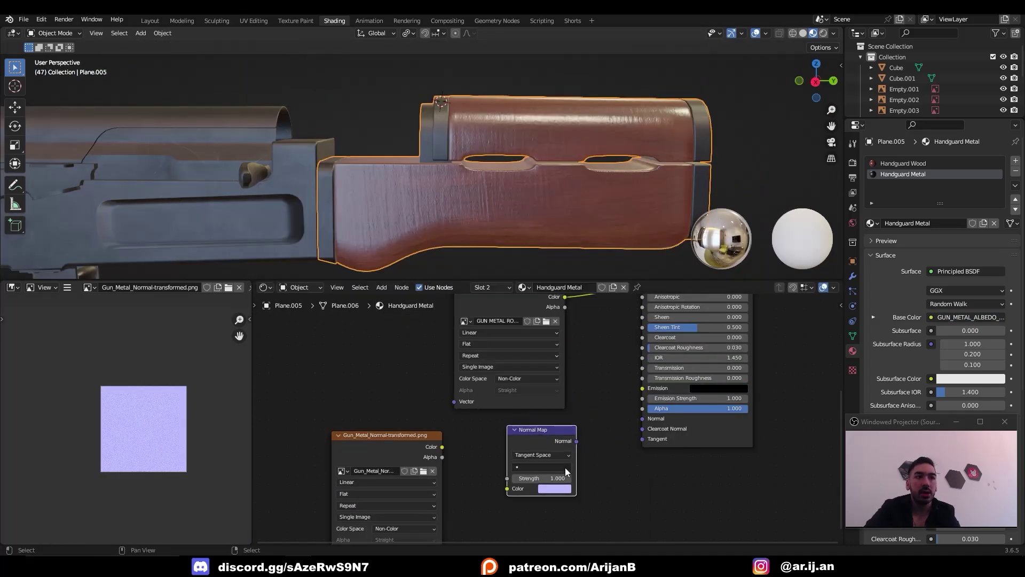
{"action": "scroll", "coordinate": [539, 464], "scroll_direction": "up", "scroll_amount": 2}
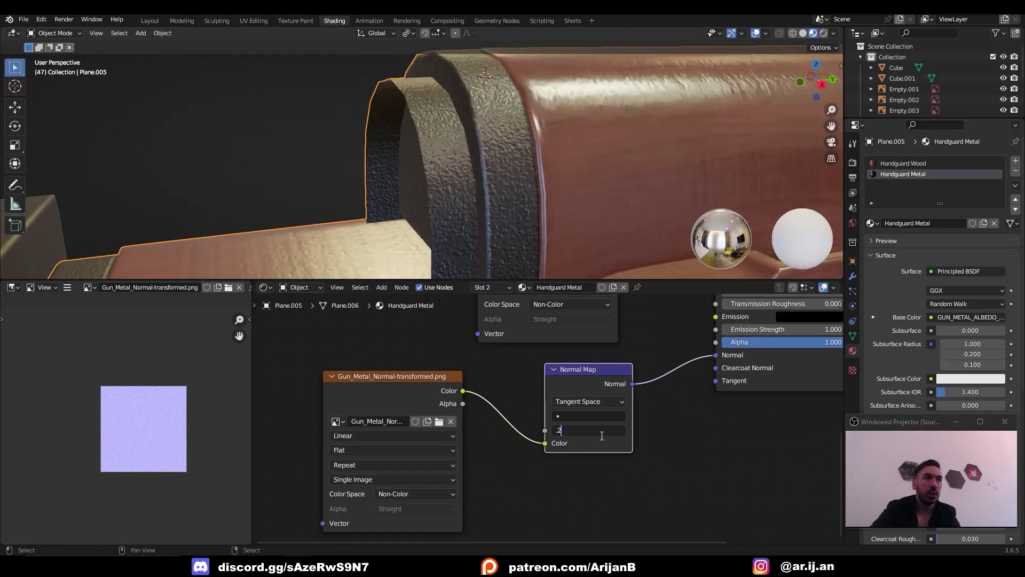
{"action": "left_click_drag", "start_coordinate": [587, 429], "coordinate": [566, 429]}
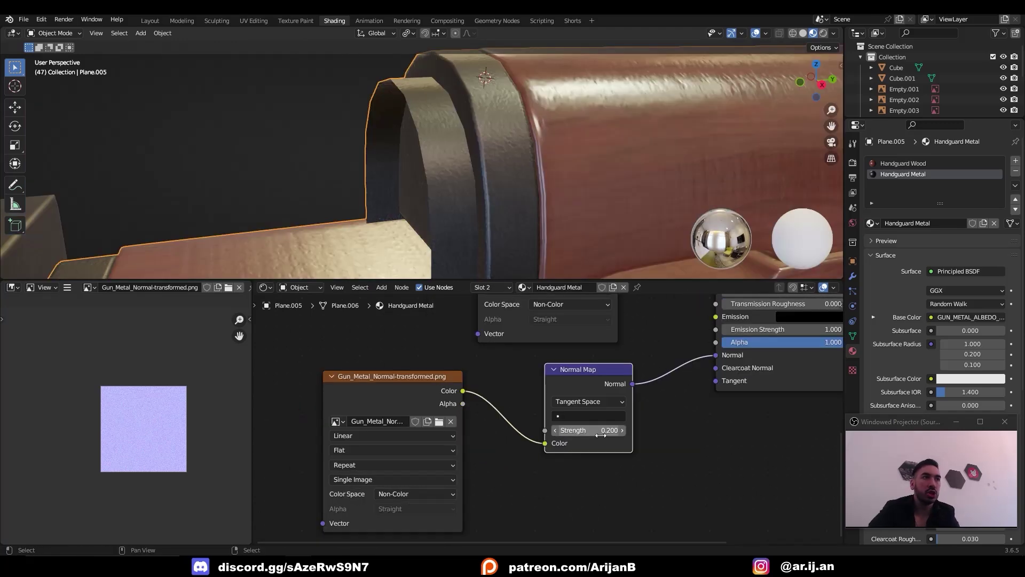
{"action": "scroll", "coordinate": [522, 222], "scroll_direction": "down", "scroll_amount": 5}
{"action": "middle_click_drag", "start_coordinate": [522, 223], "coordinate": [479, 184]}
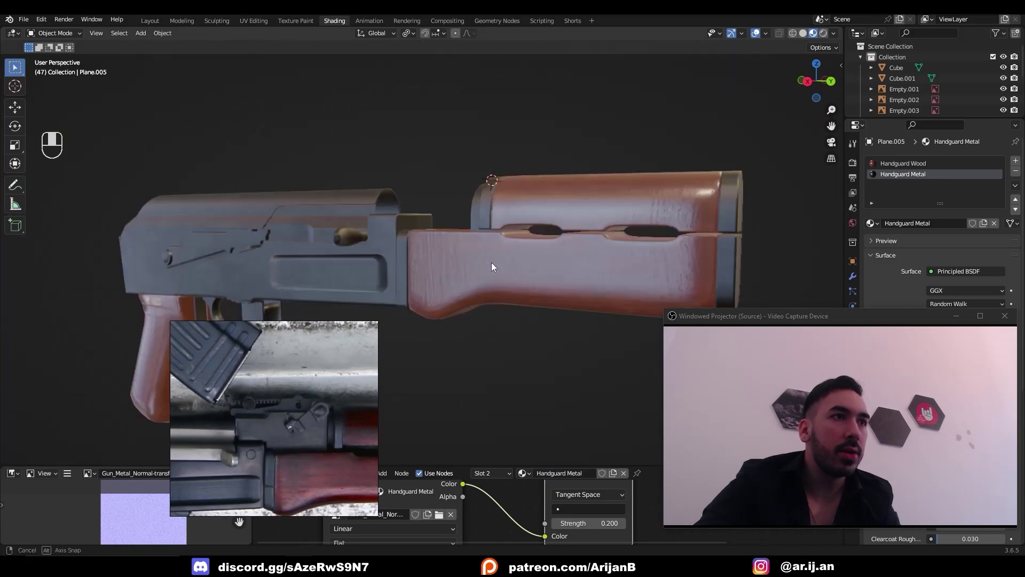
{"action": "middle_click_drag", "start_coordinate": [491, 262], "coordinate": [302, 274]}
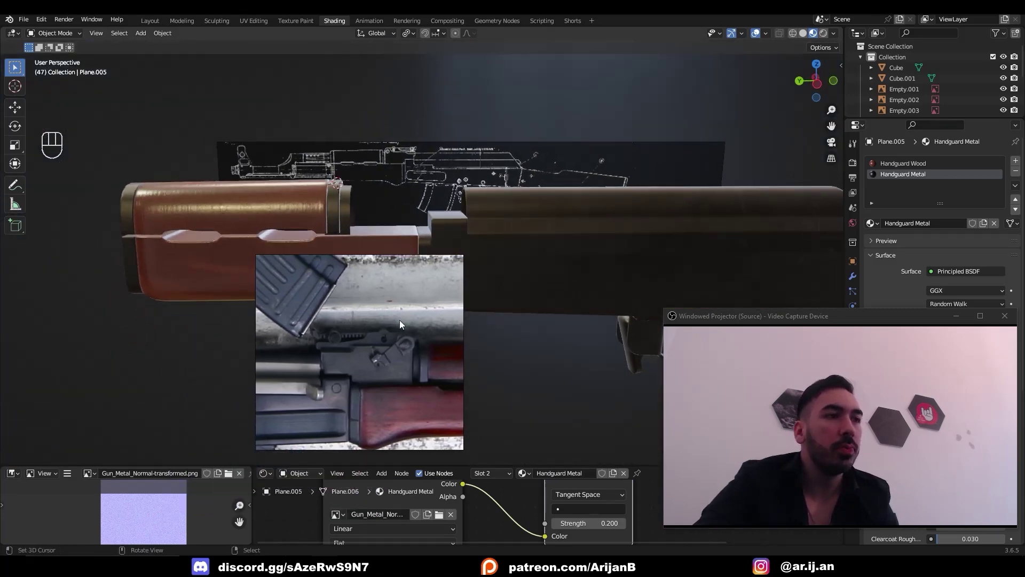